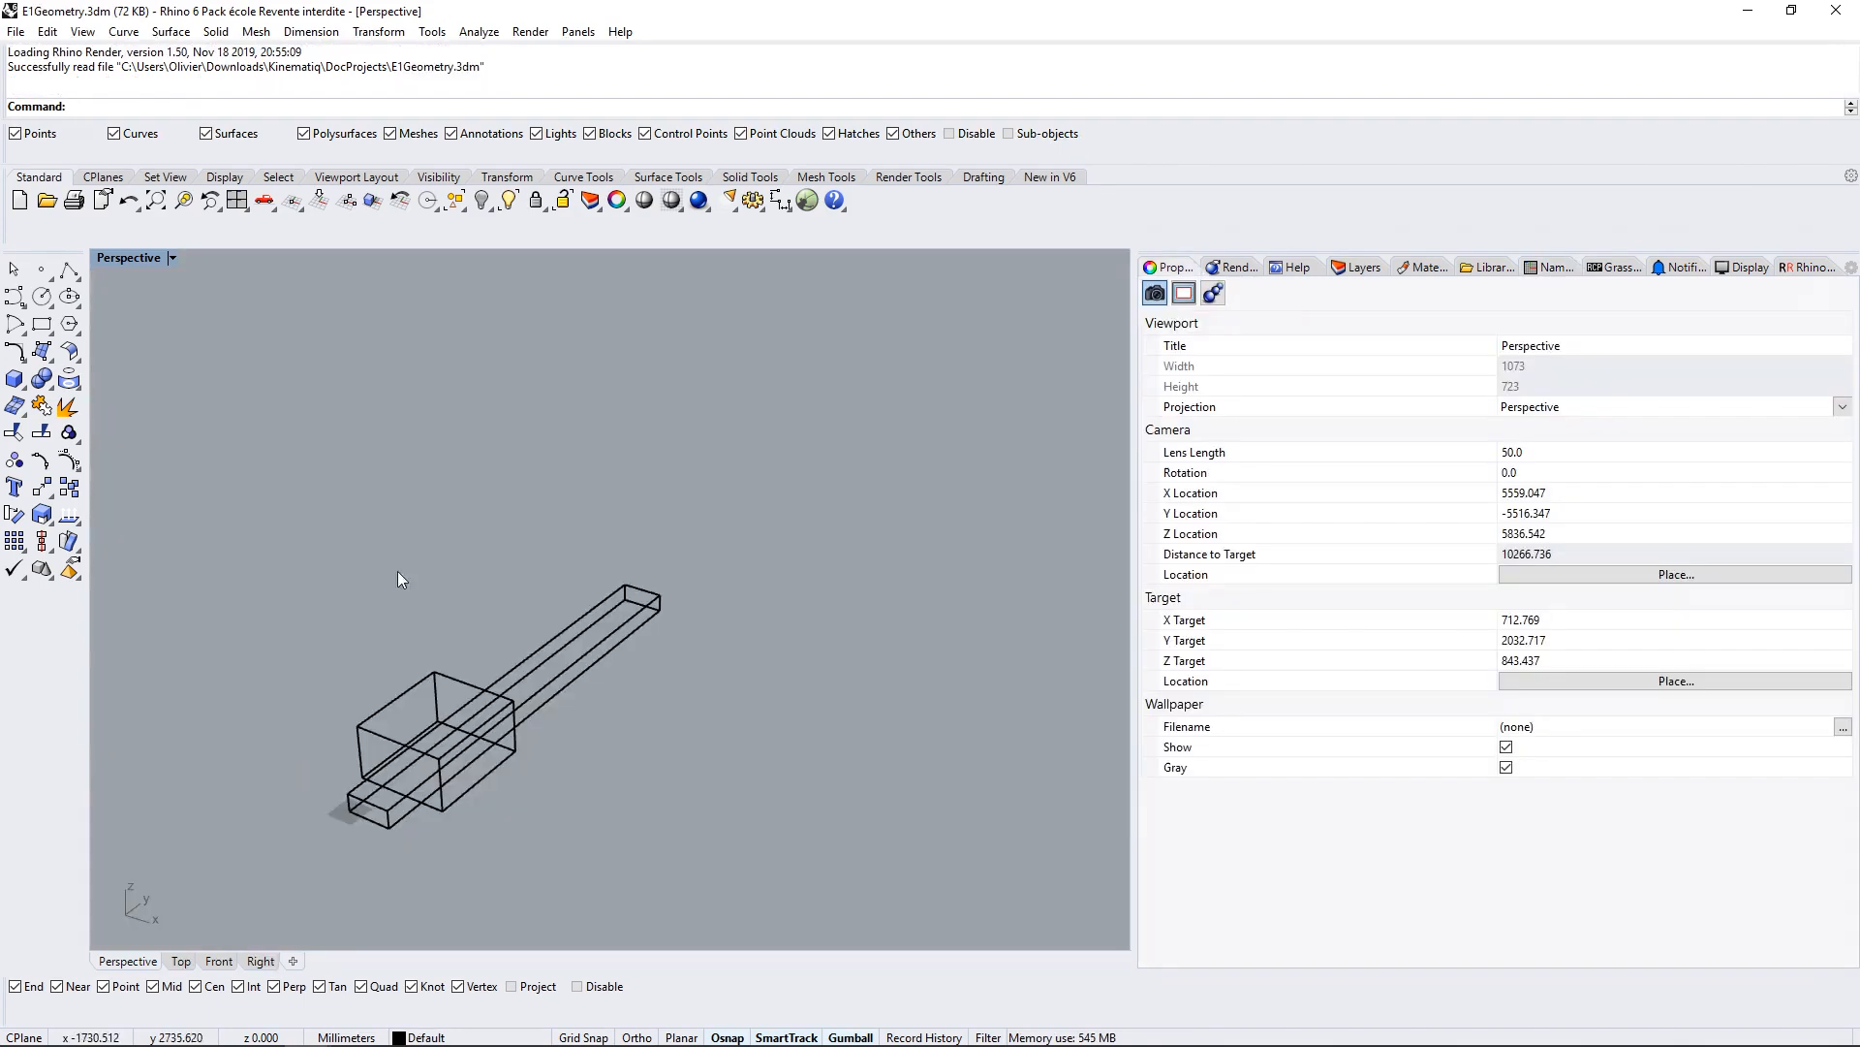
Step: Copy the two boxes from E1Geometry.3dm and paste them into setUpExternalAxis.3dm
left_click_drag(266, 497, 725, 862)
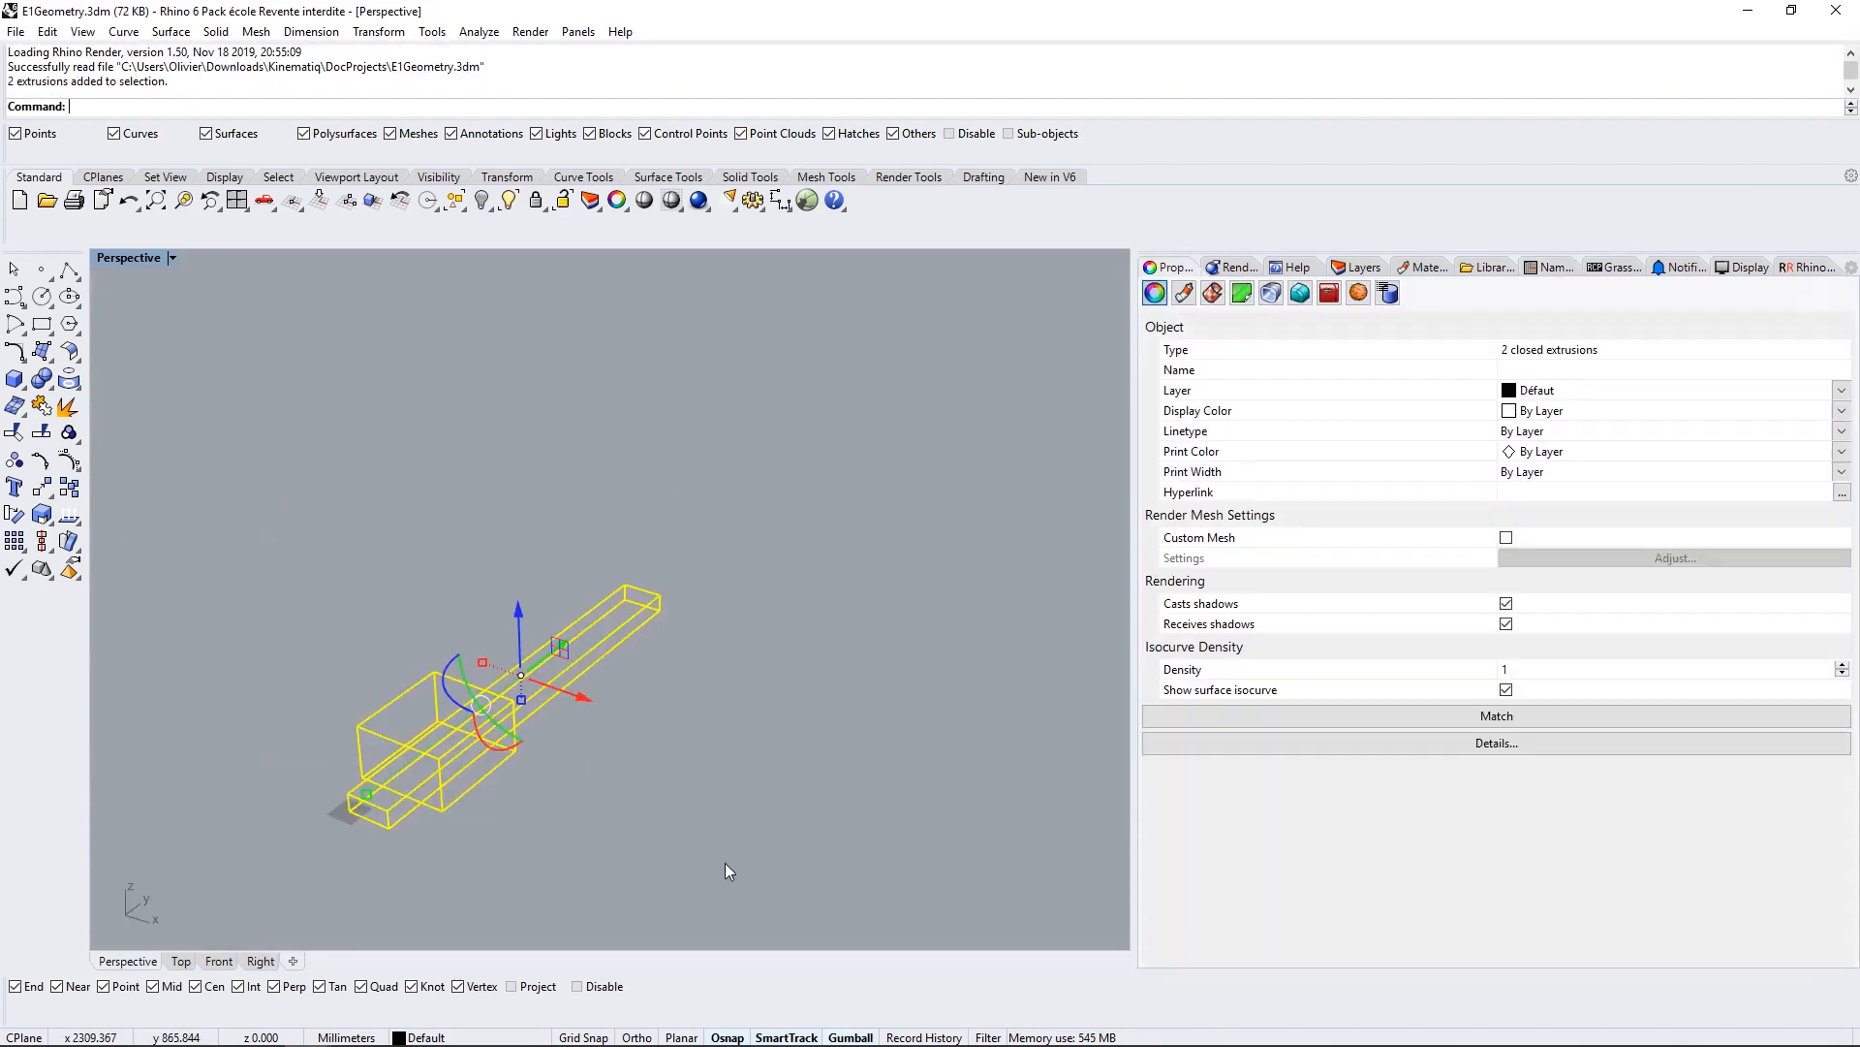
key("ctrl+c")
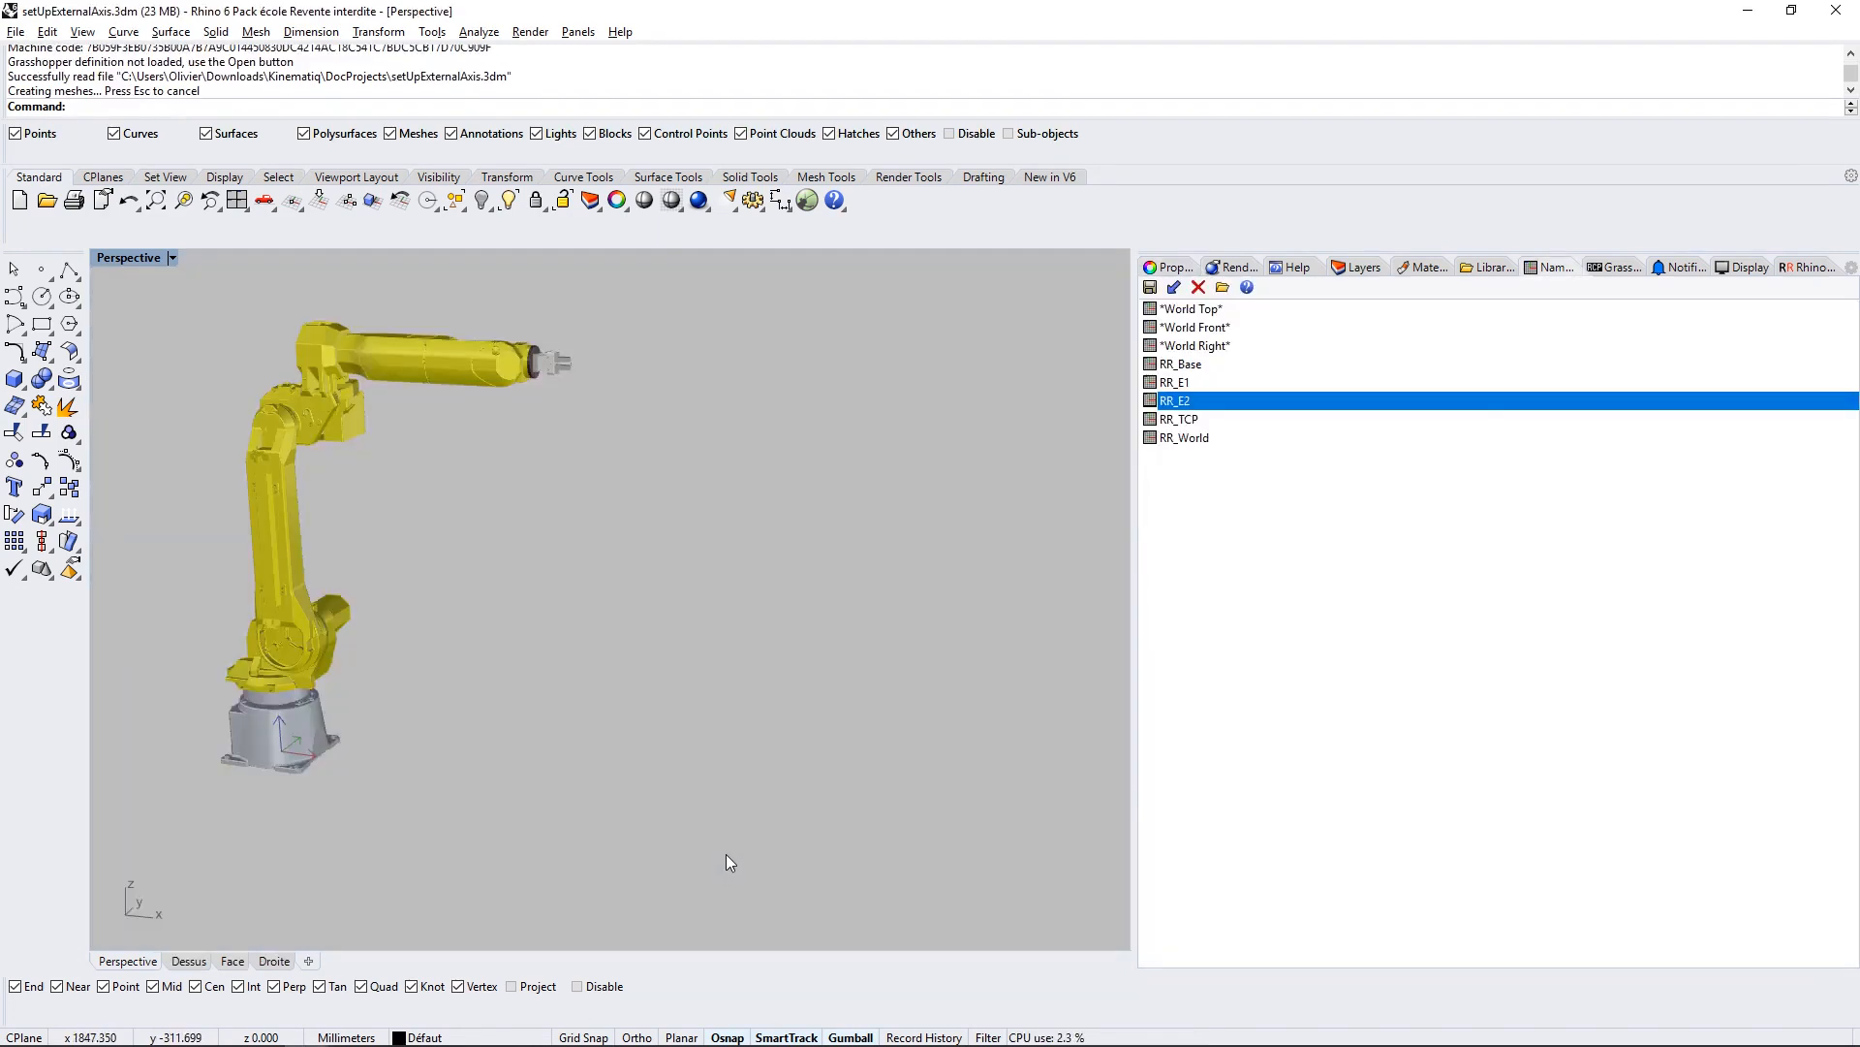
key("ctrl+v")
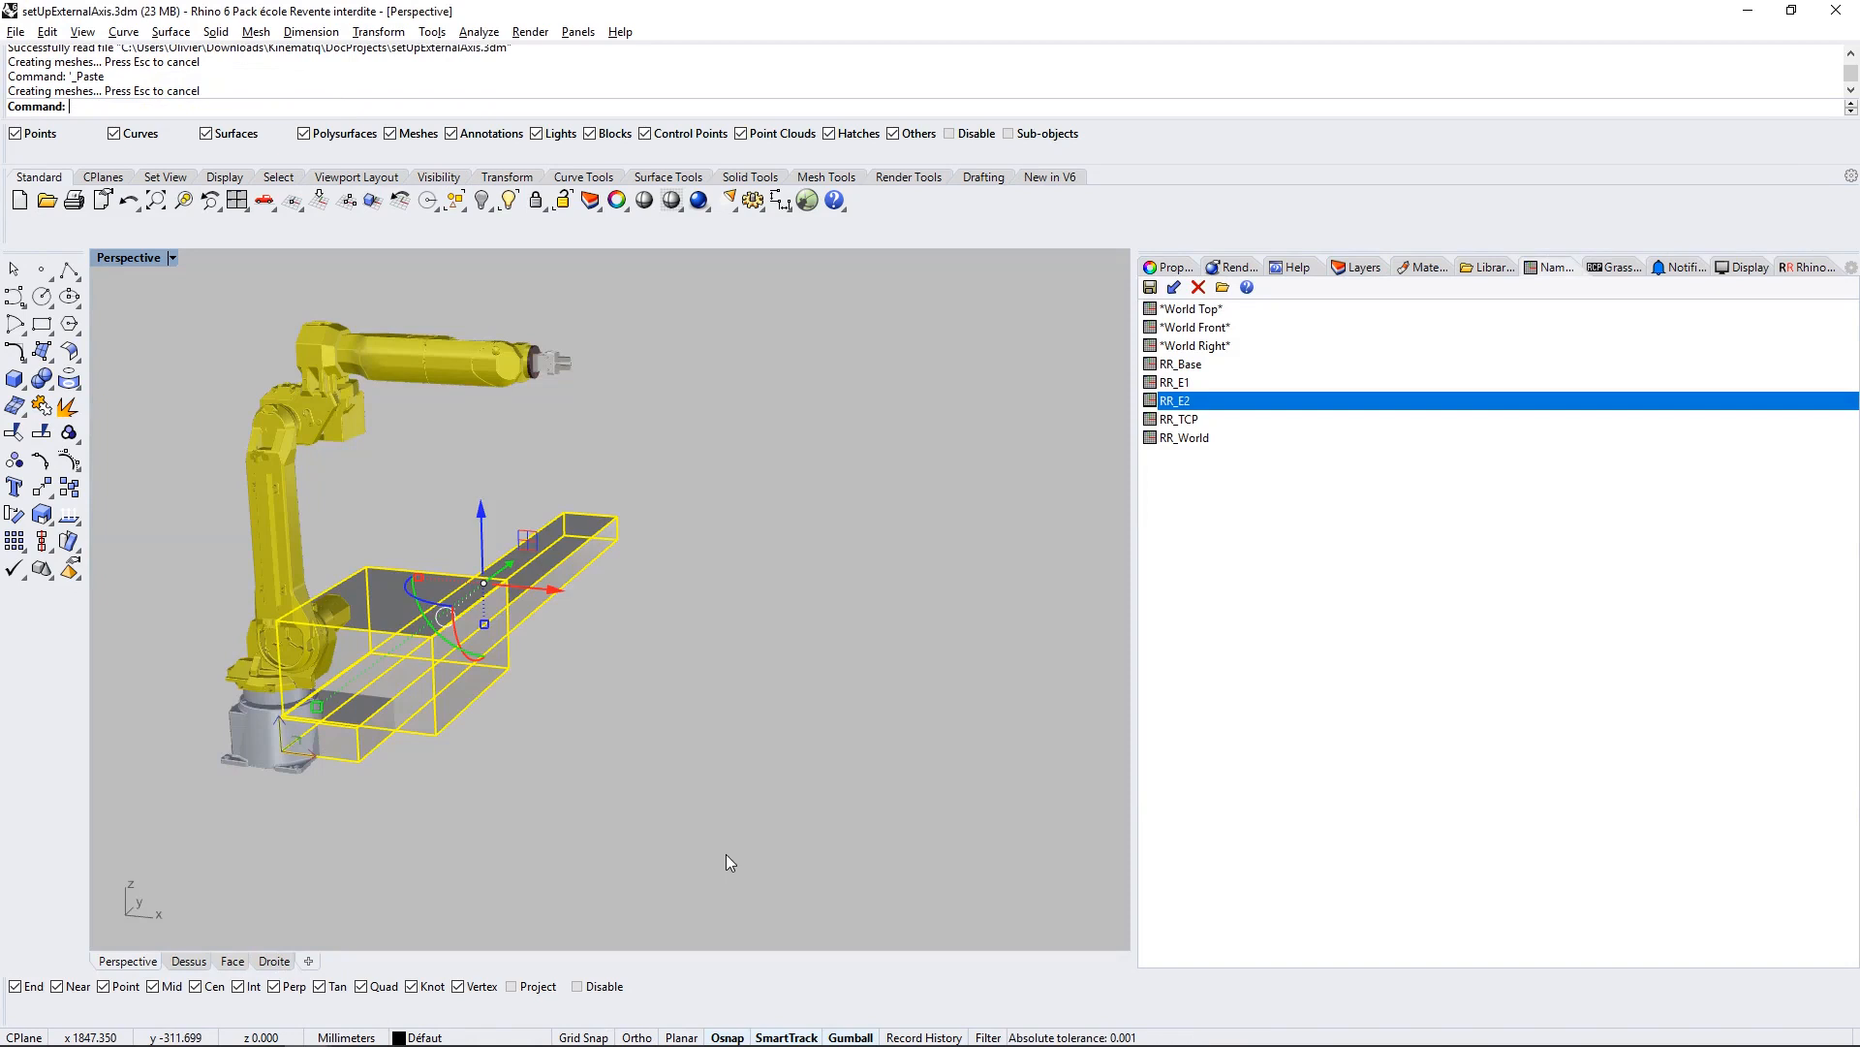
Step: Move both pasted boxes from the larger box's rear top corner to the origin (0)
type("M")
key("Return")
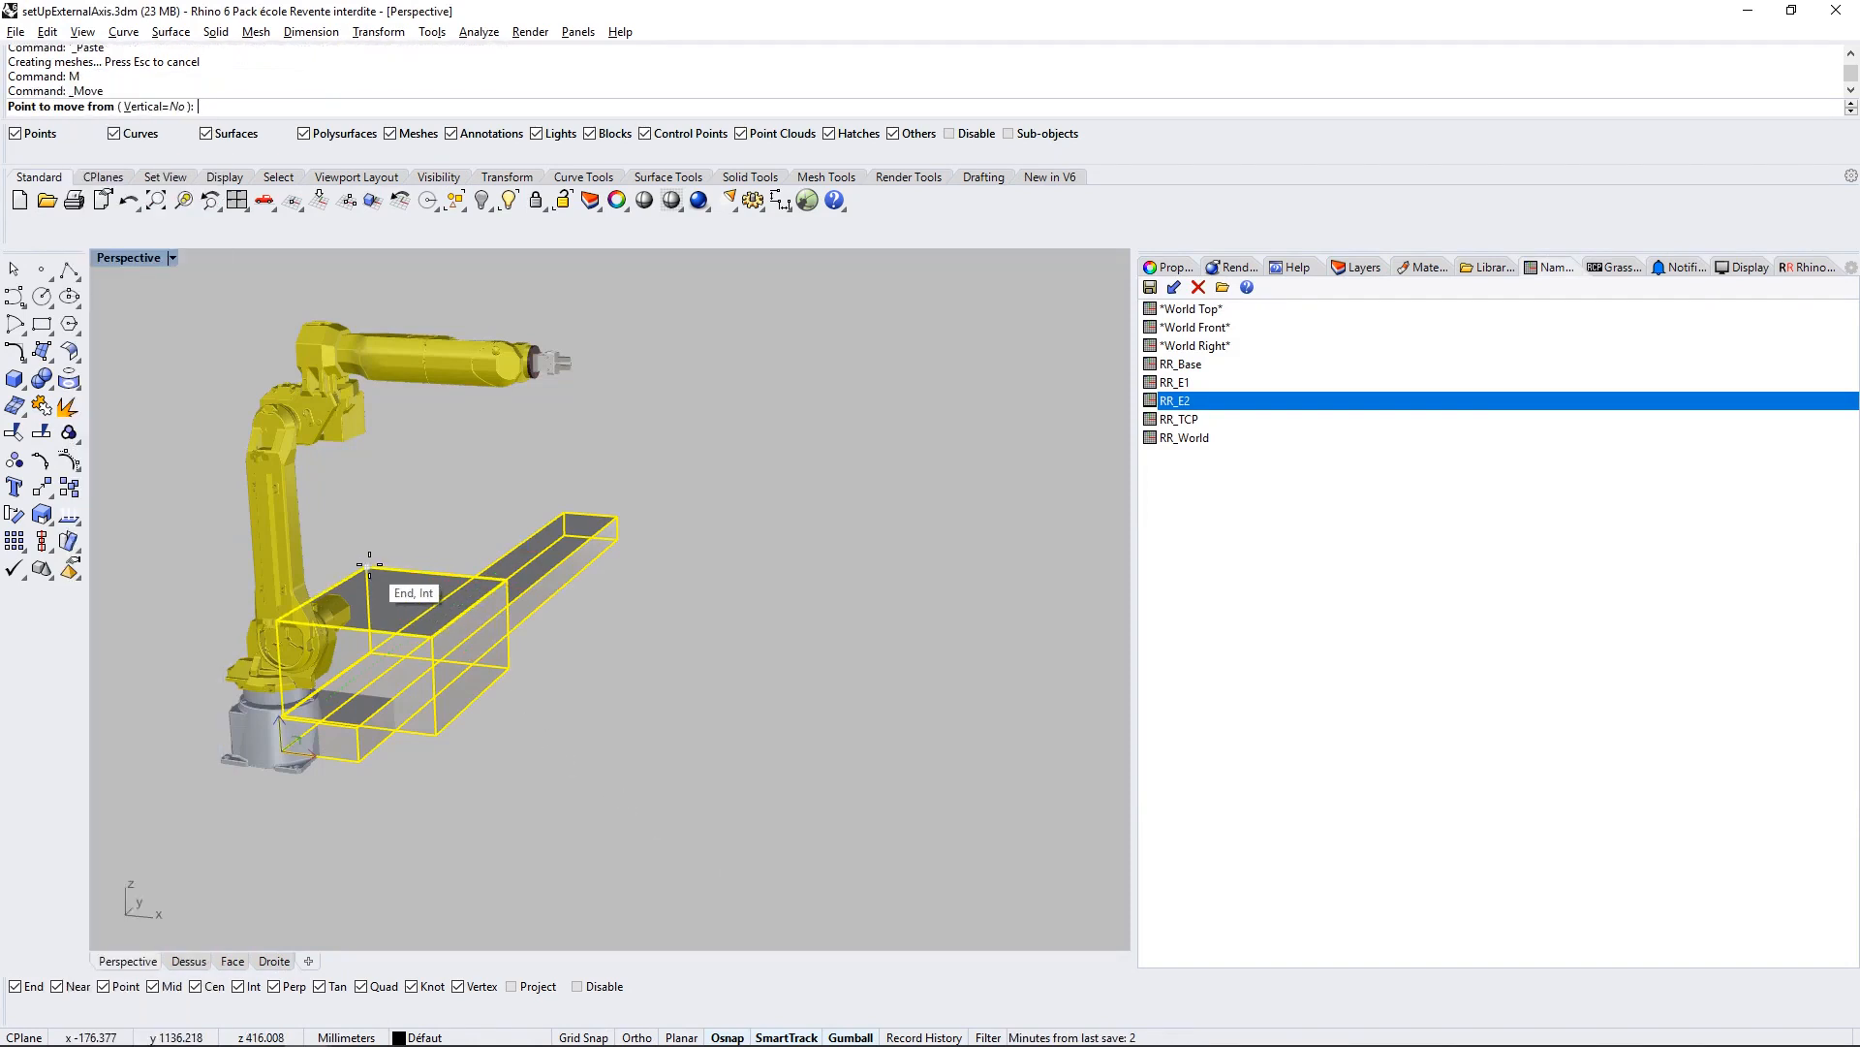
left_click(371, 569)
type("0")
key("Return")
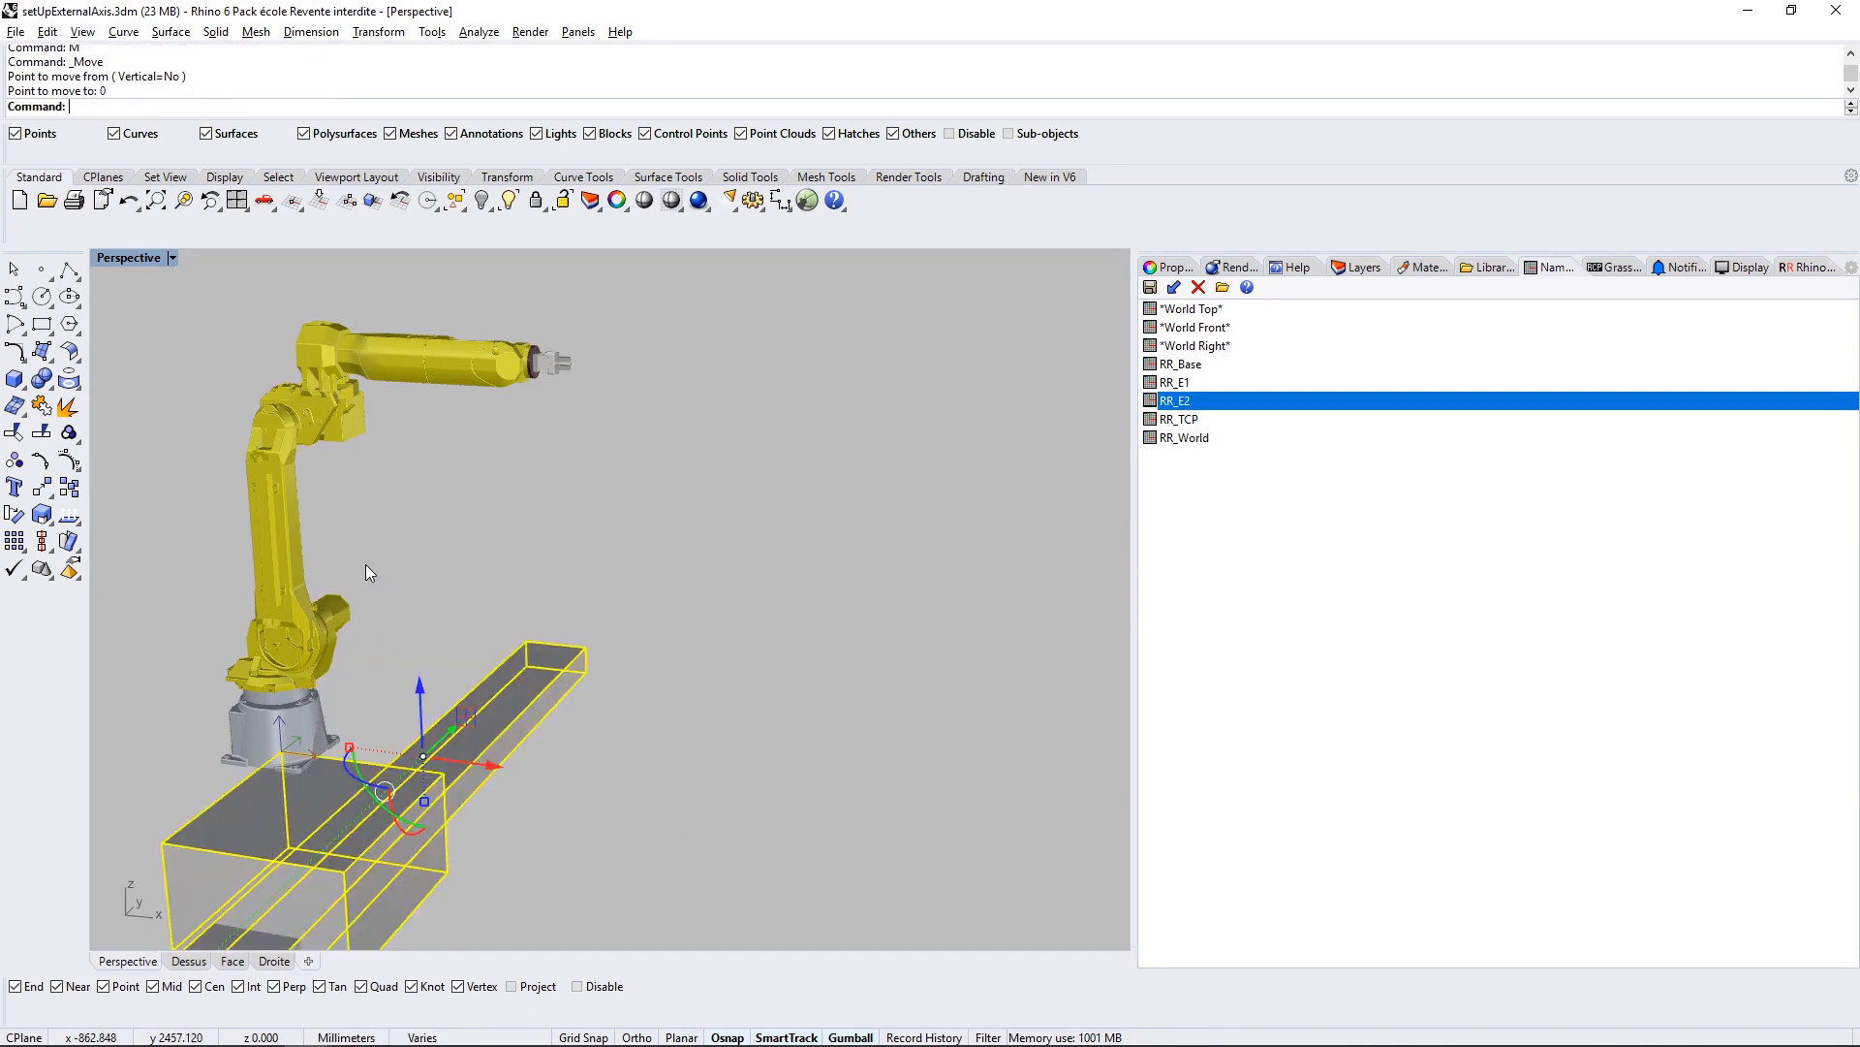
Step: Move both boxes along Y, taking the midpoint of the larger box's top side edge to the origin under the robot
type("M")
key("Return")
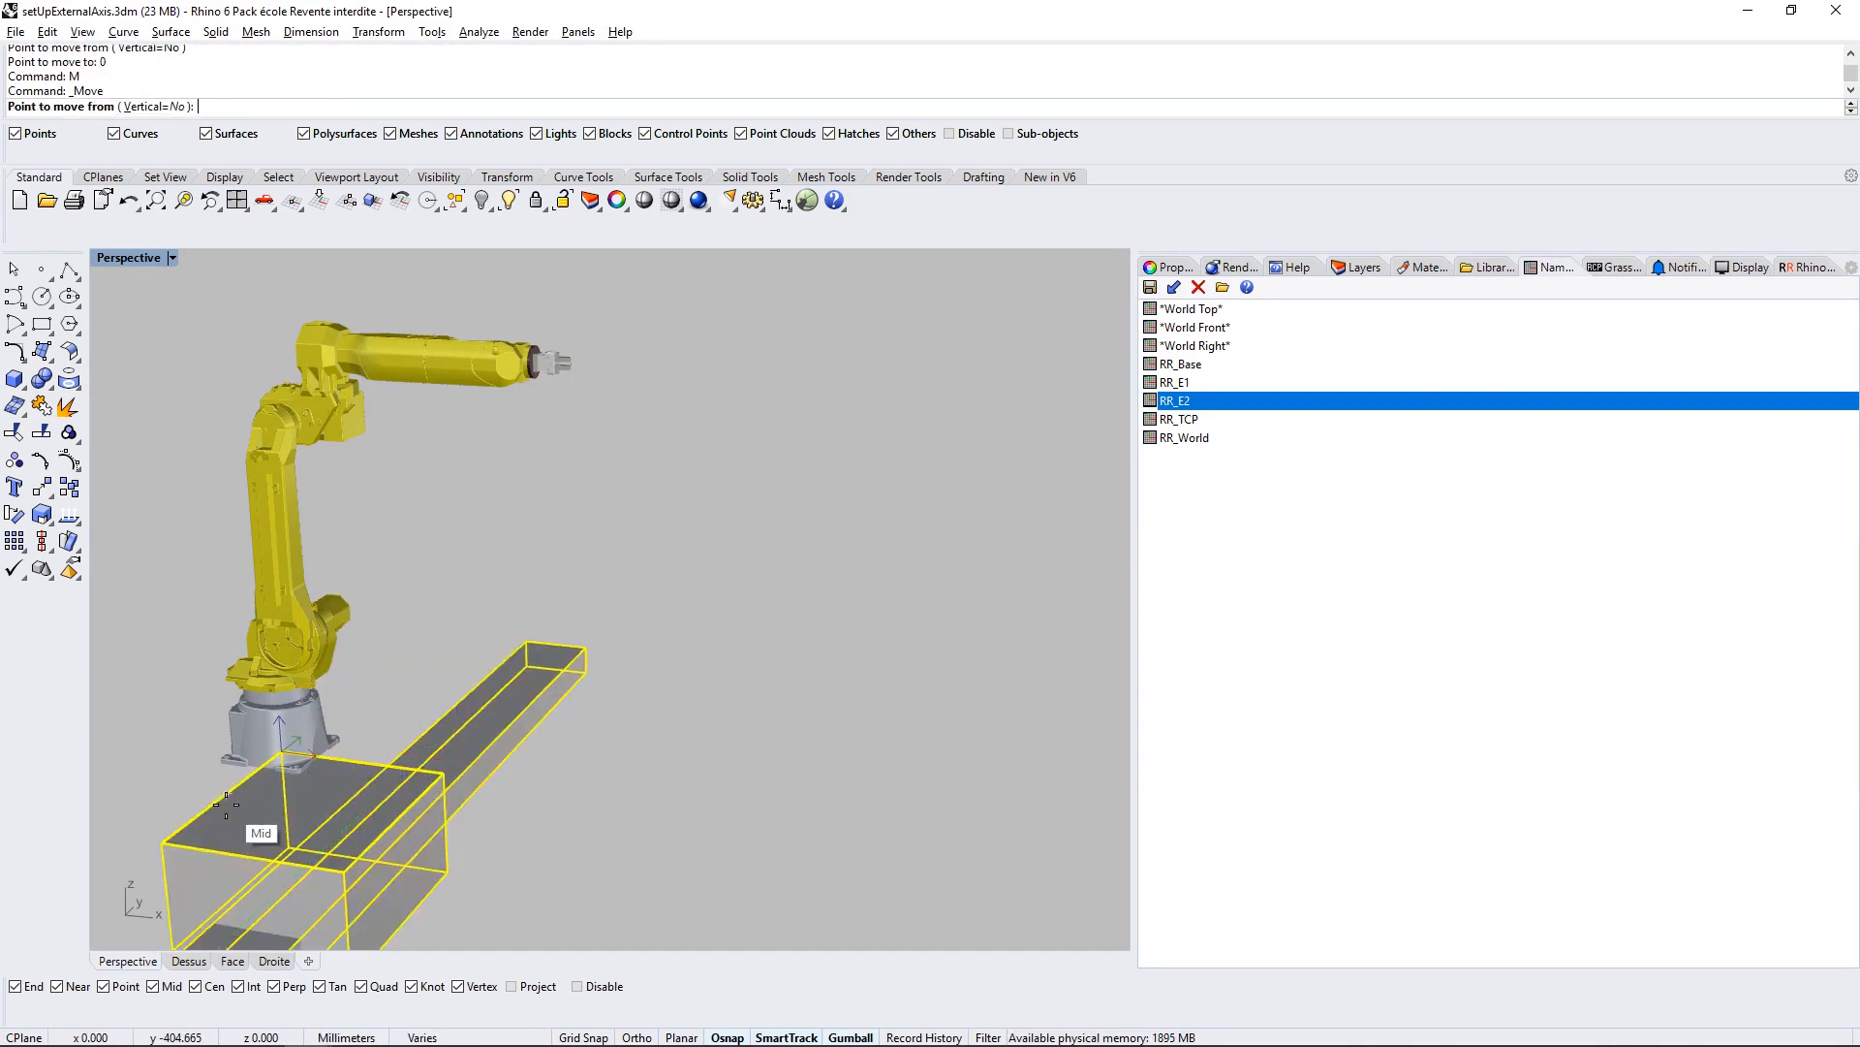
left_click(222, 796)
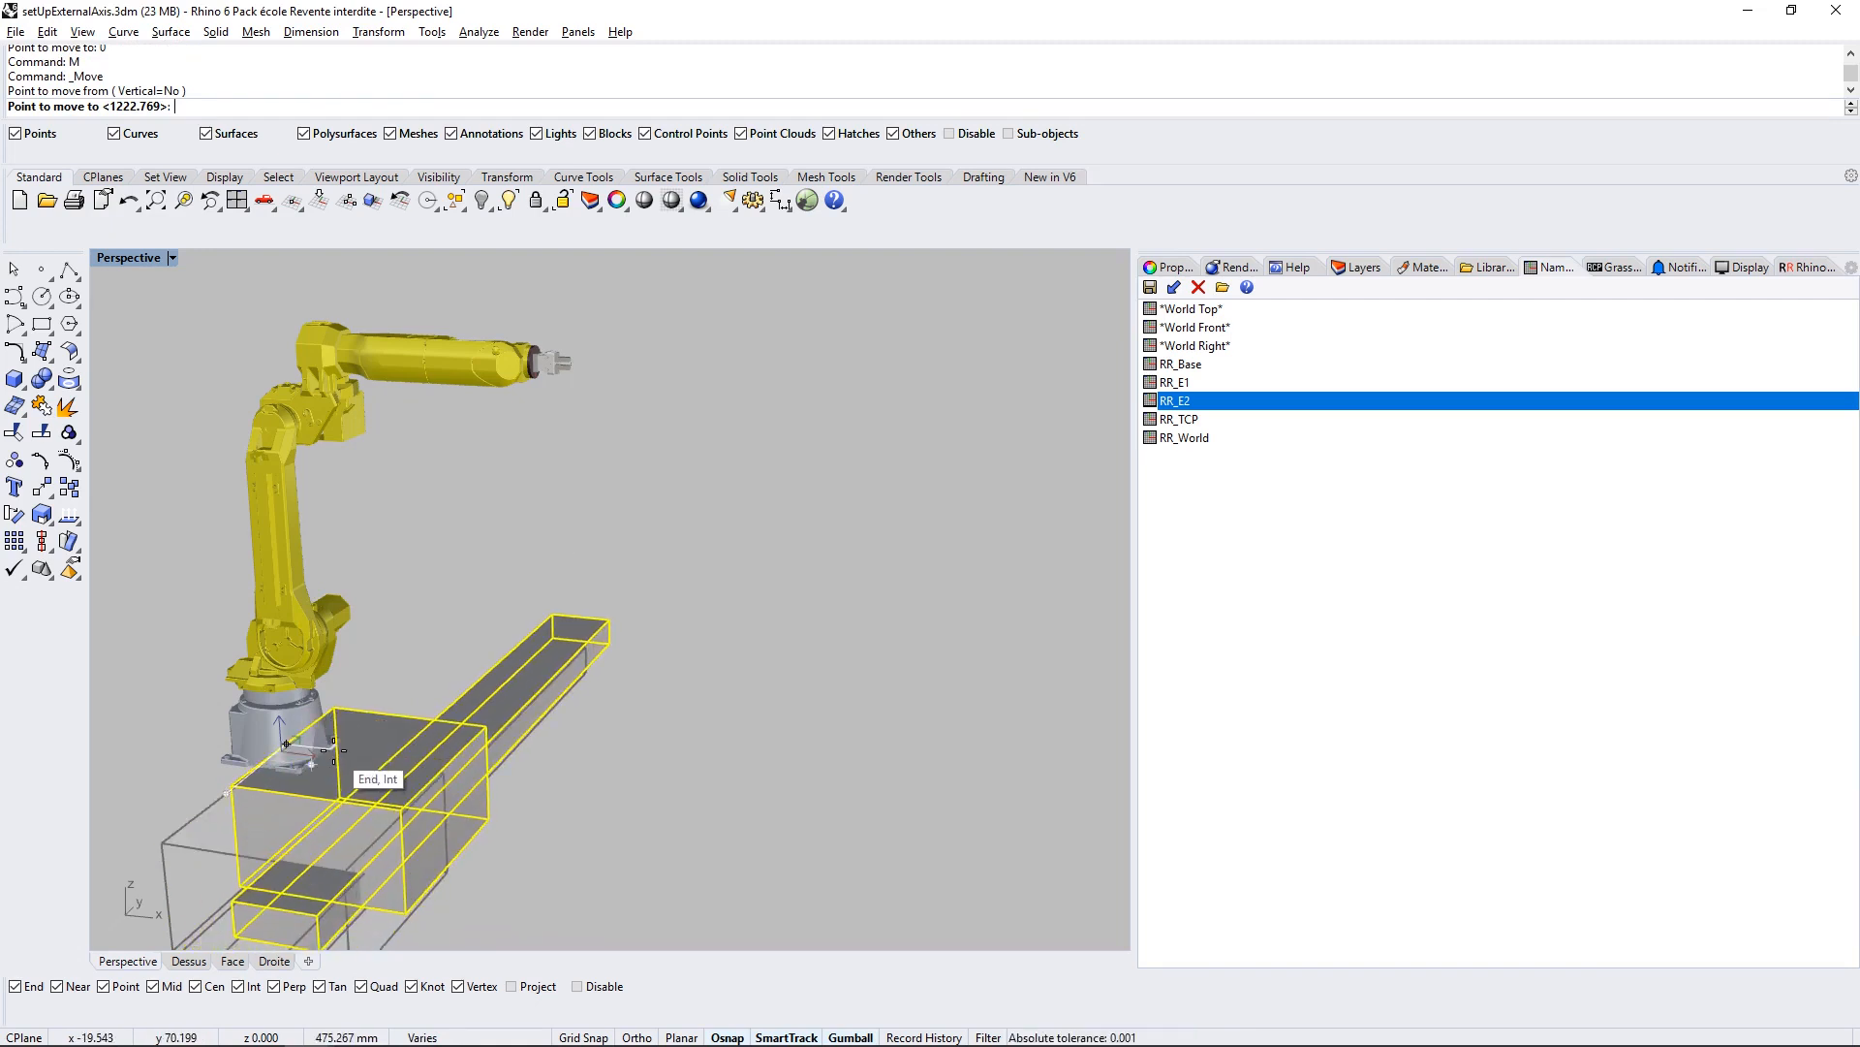
left_click(323, 754)
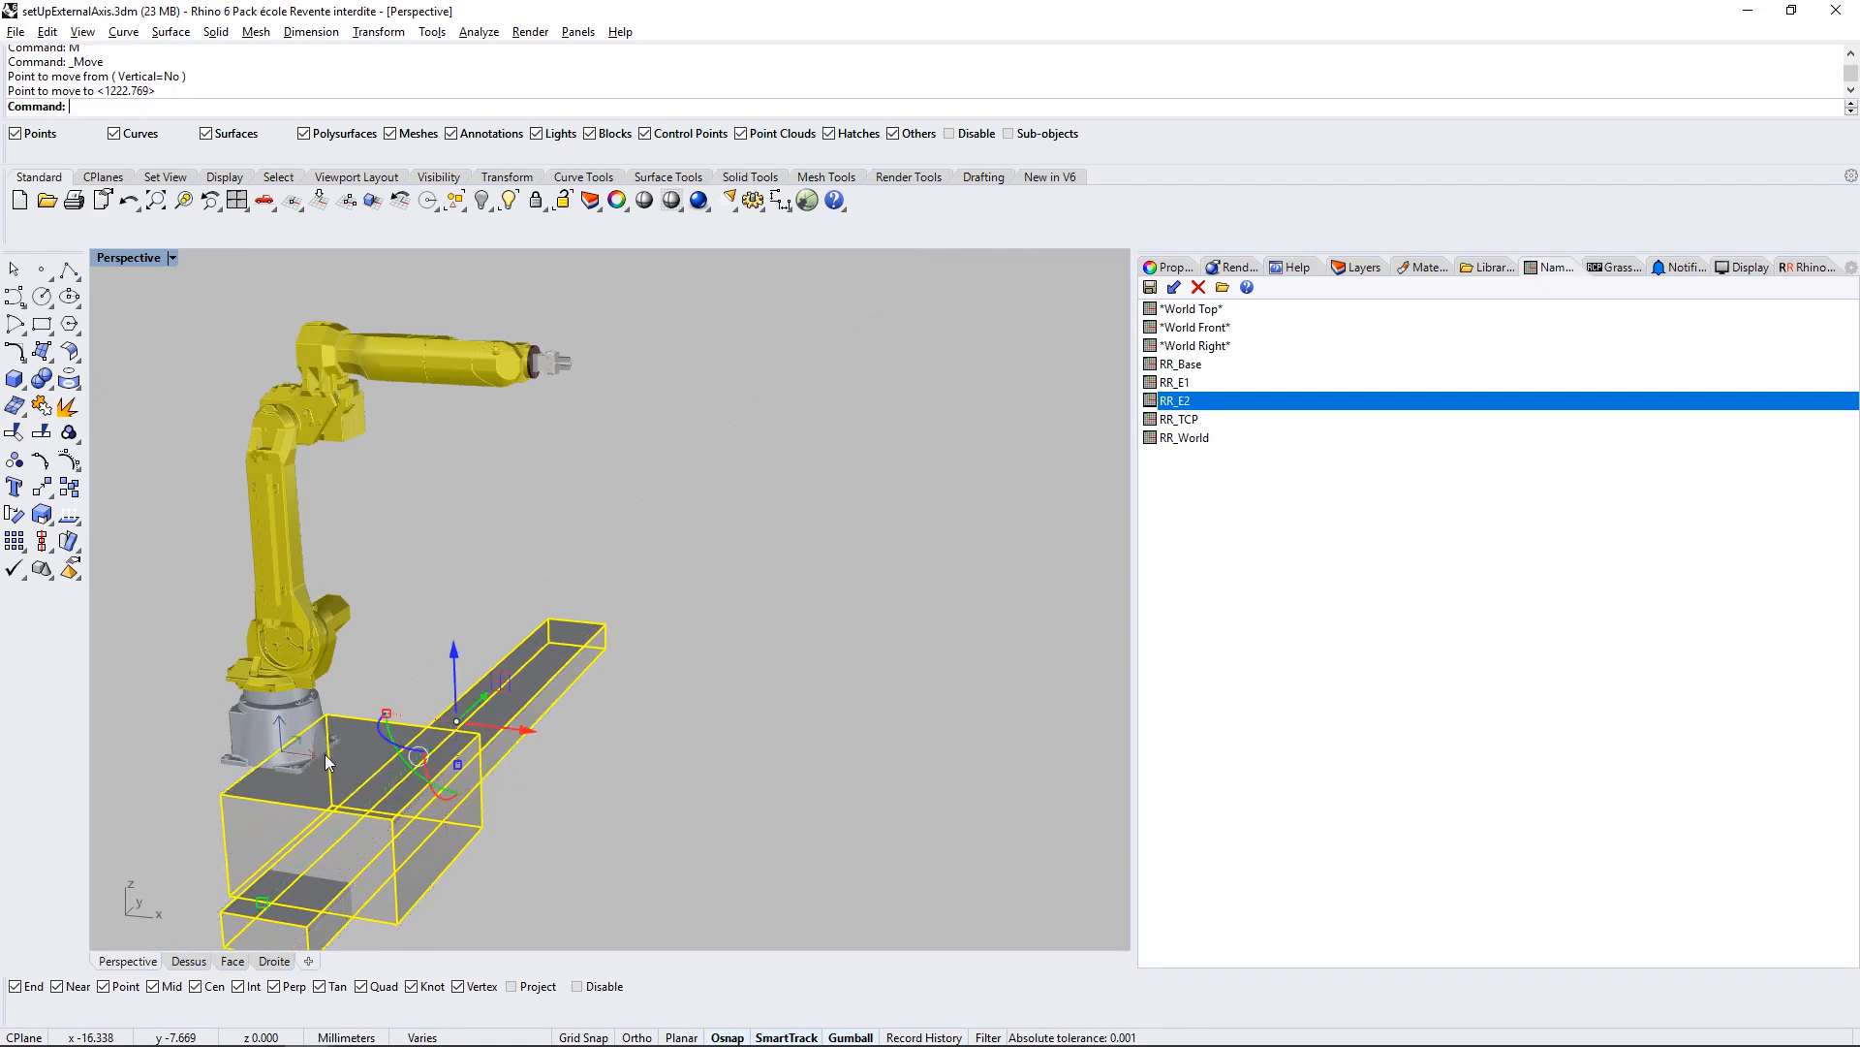
Step: Move both boxes along X from the midpoint of the larger box's front top edge to centre its top face under the robot base
type("M")
key("Return")
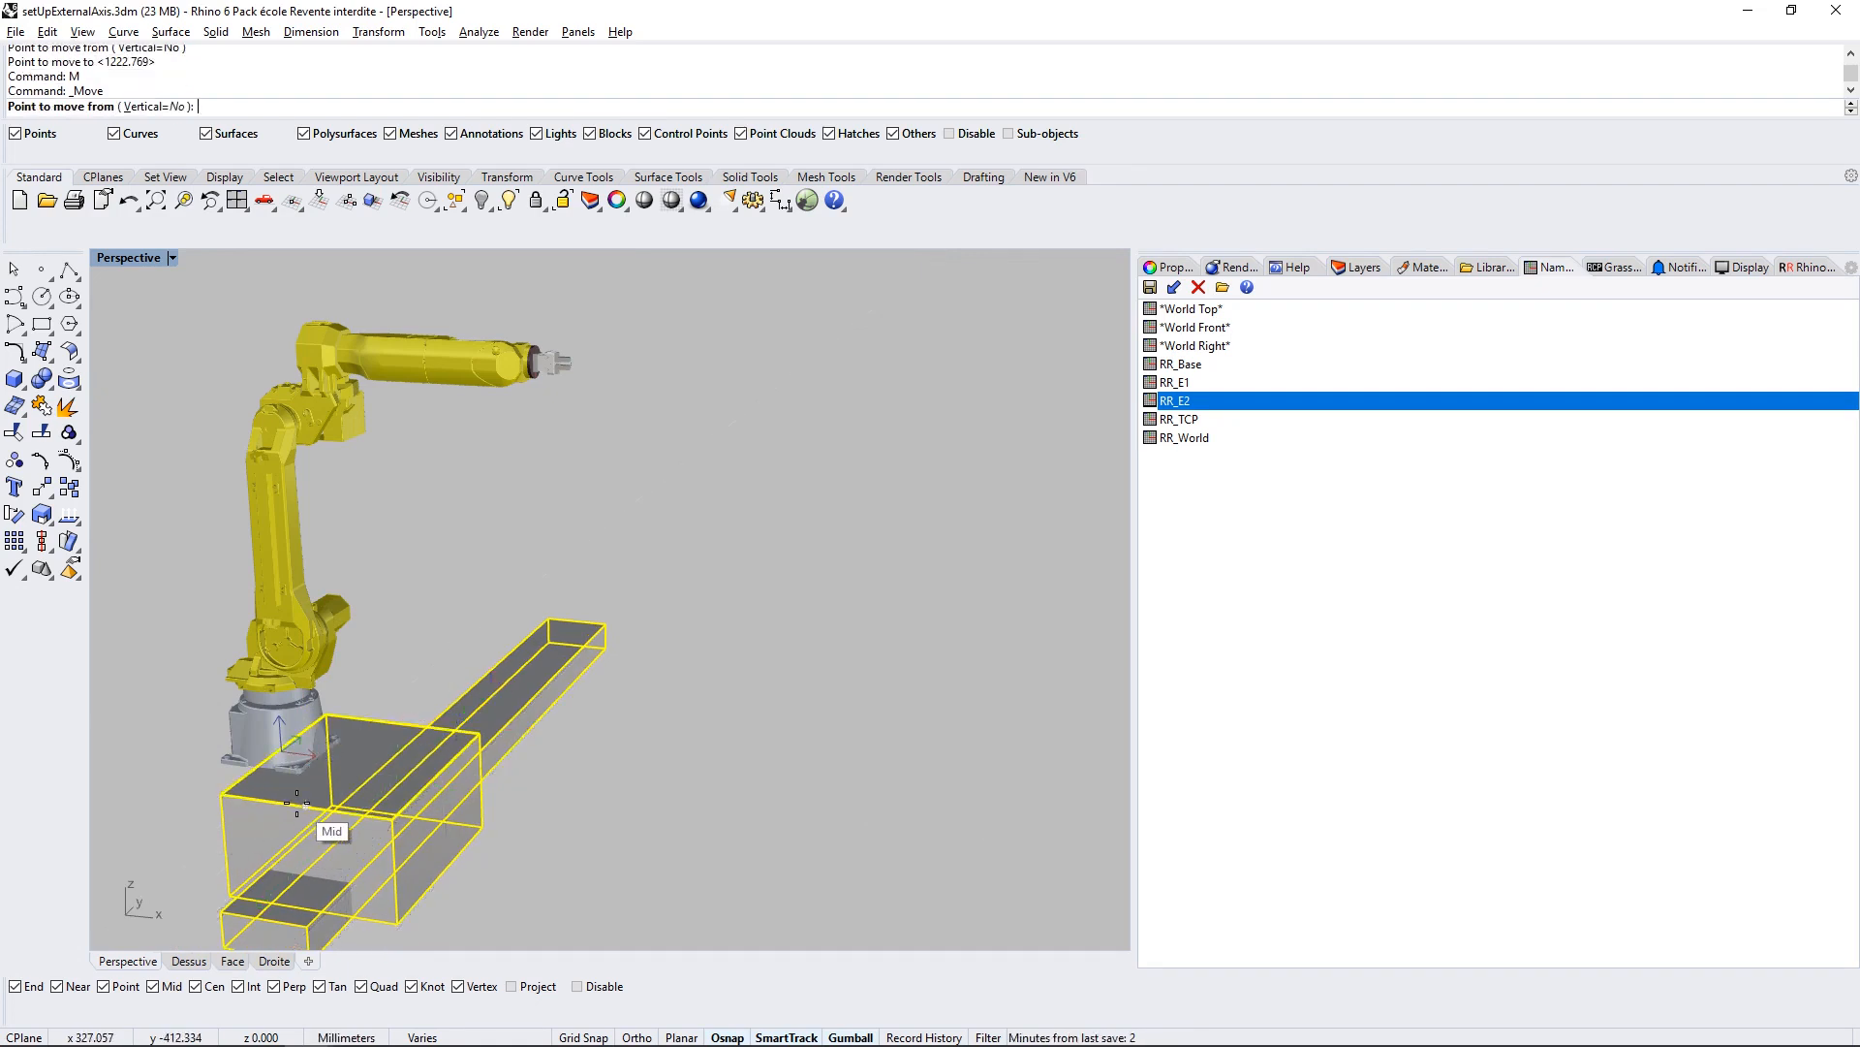
left_click(297, 806)
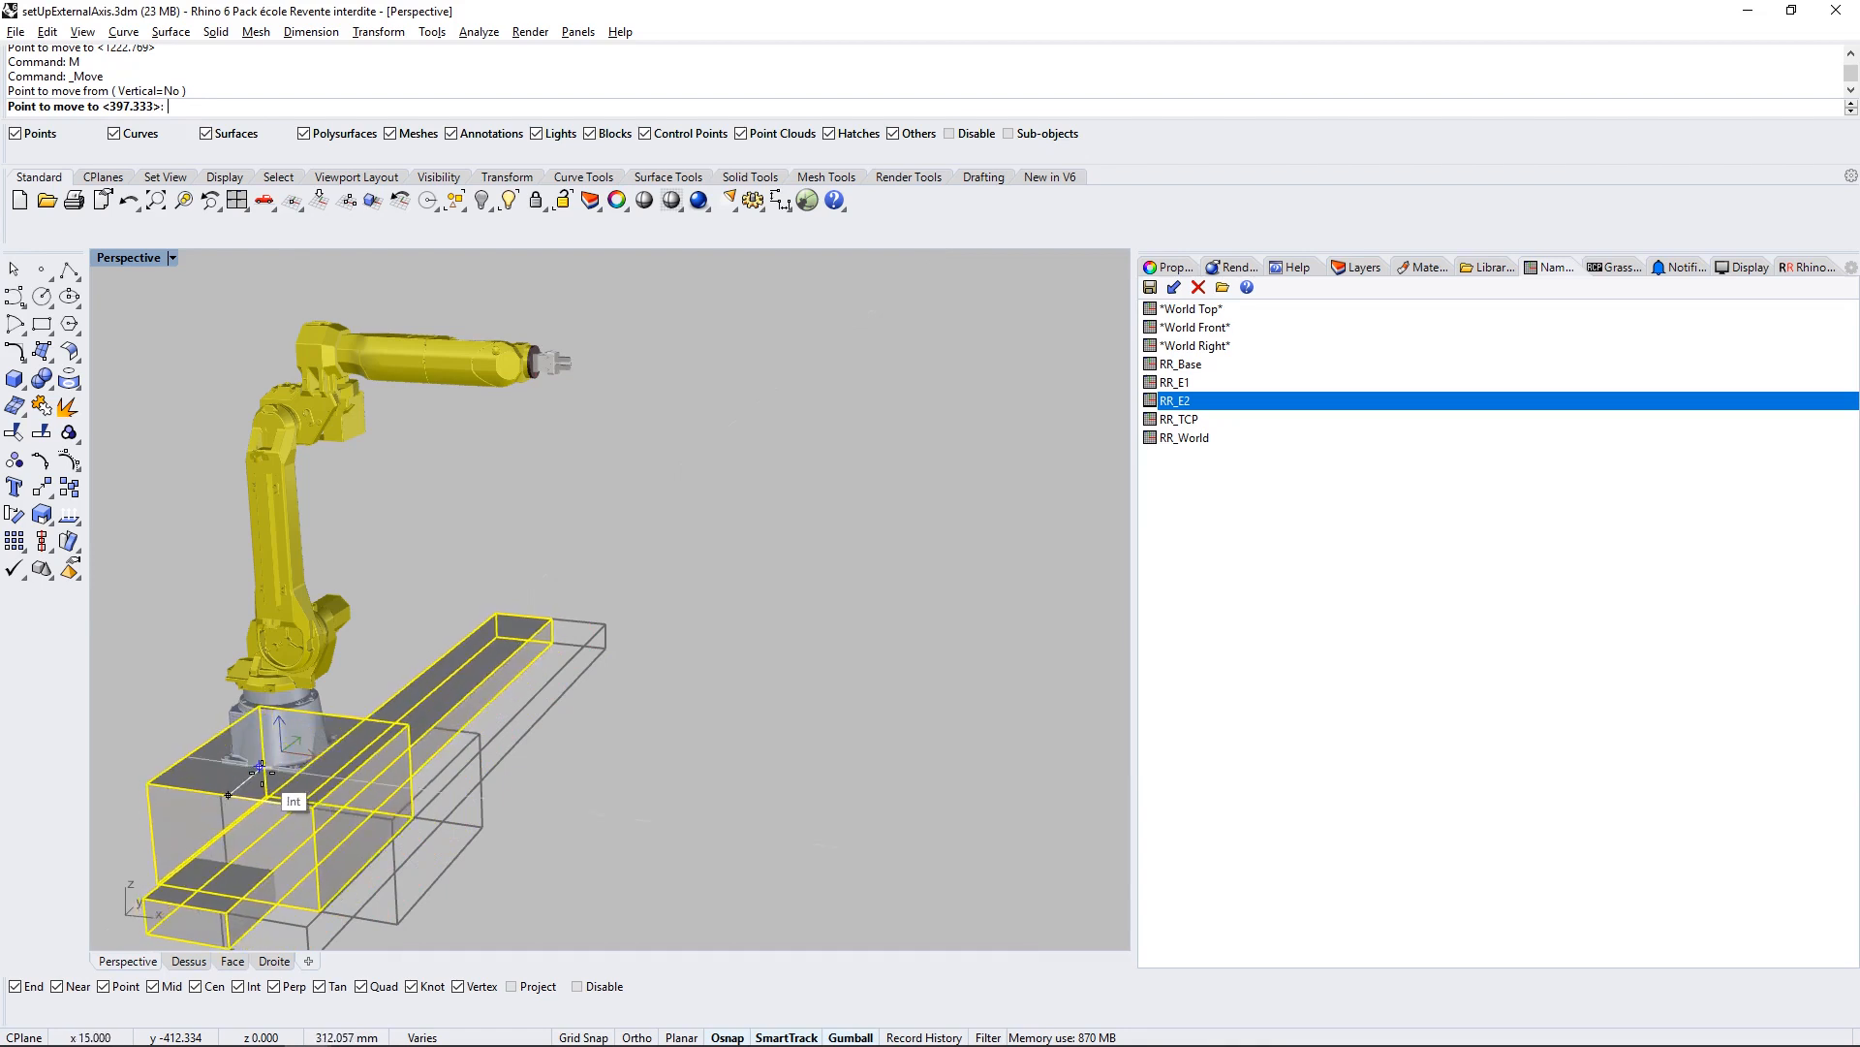
left_click(261, 772)
Step: Make the larger box a block with base point 0 and name RR_E1, replacing the existing block definition
right_click_drag(429, 818, 291, 787)
left_click(277, 665)
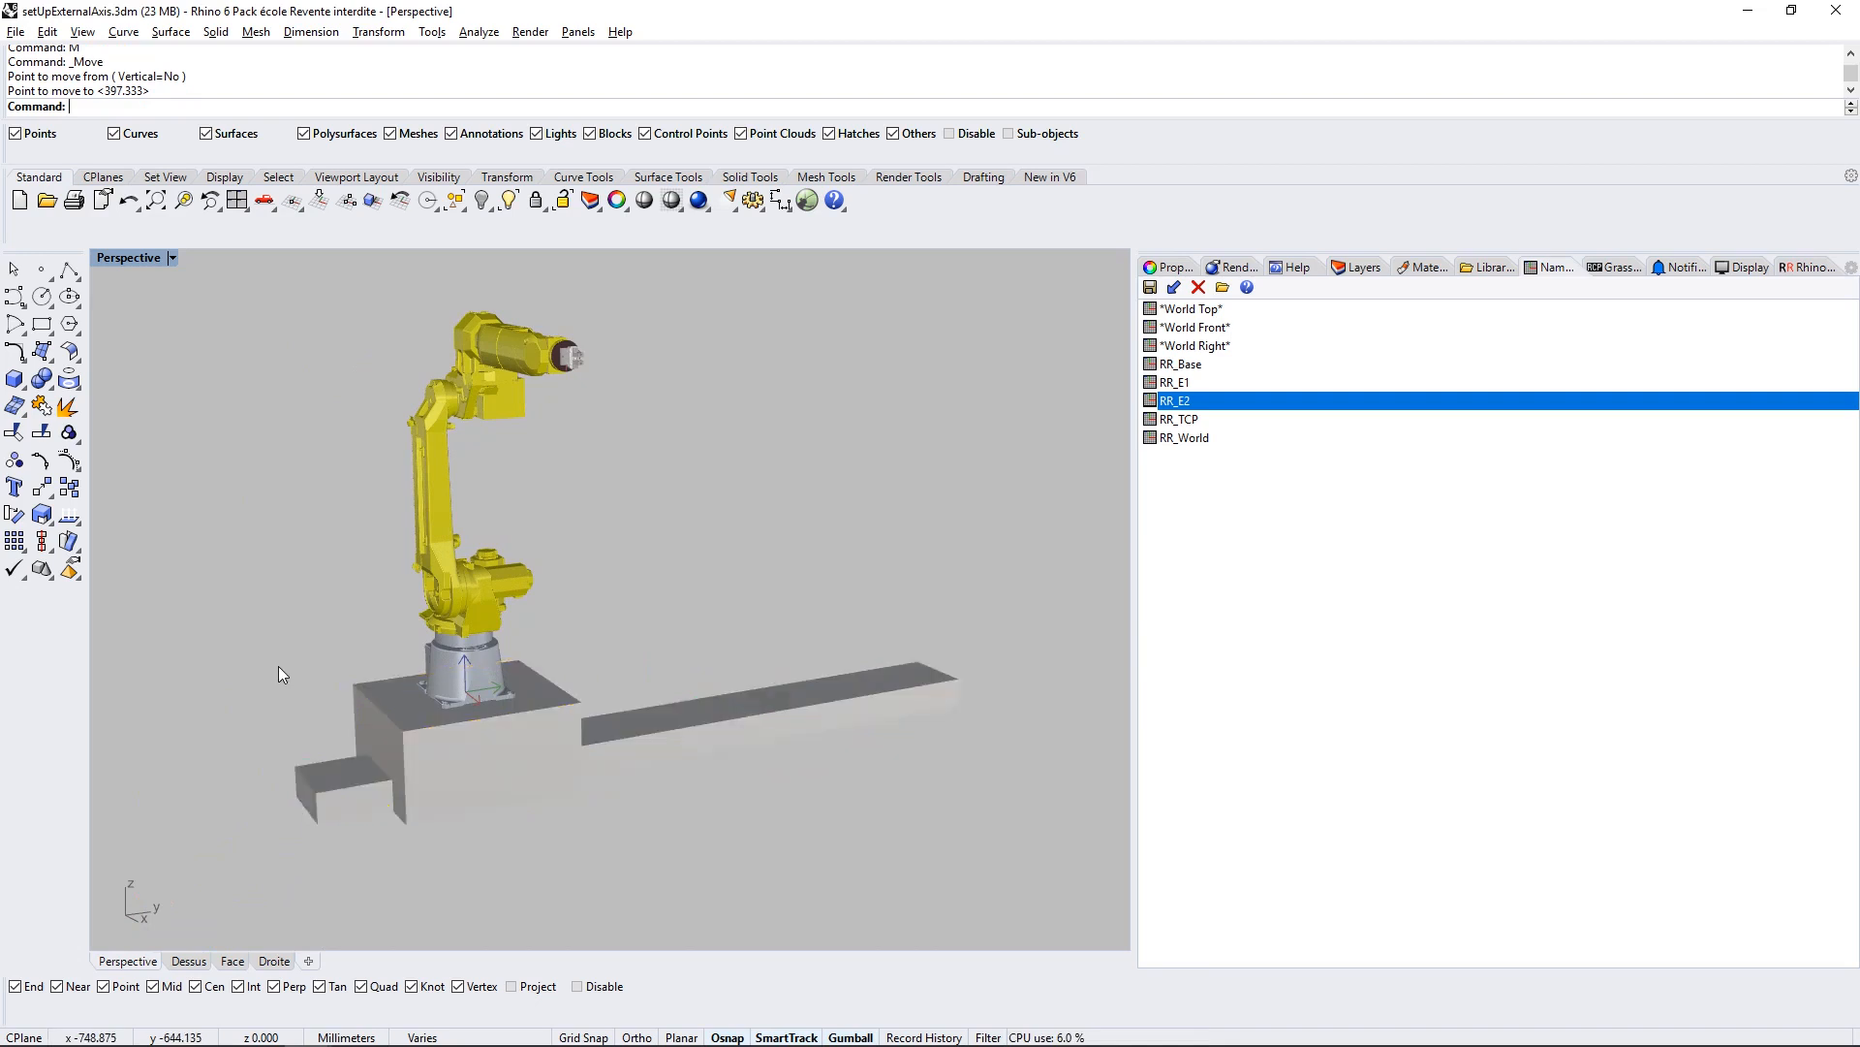
left_click(403, 699)
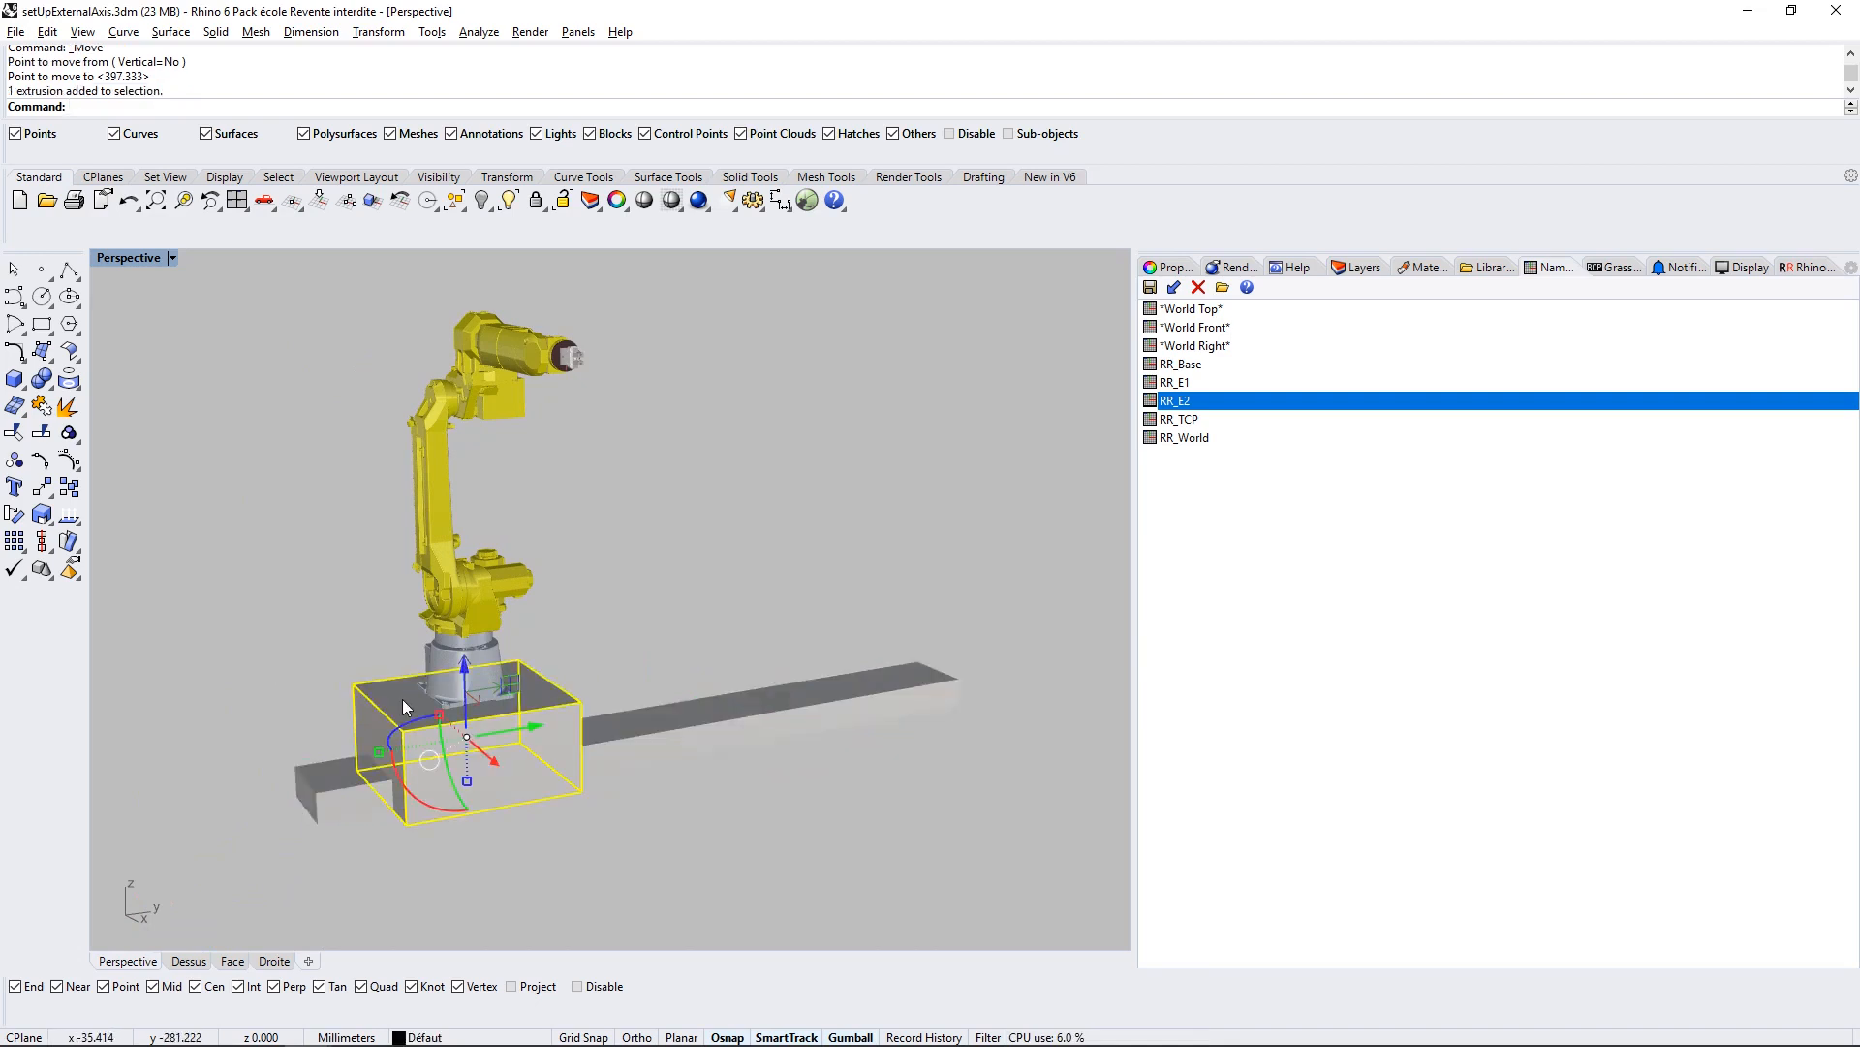
type("B")
key("Return")
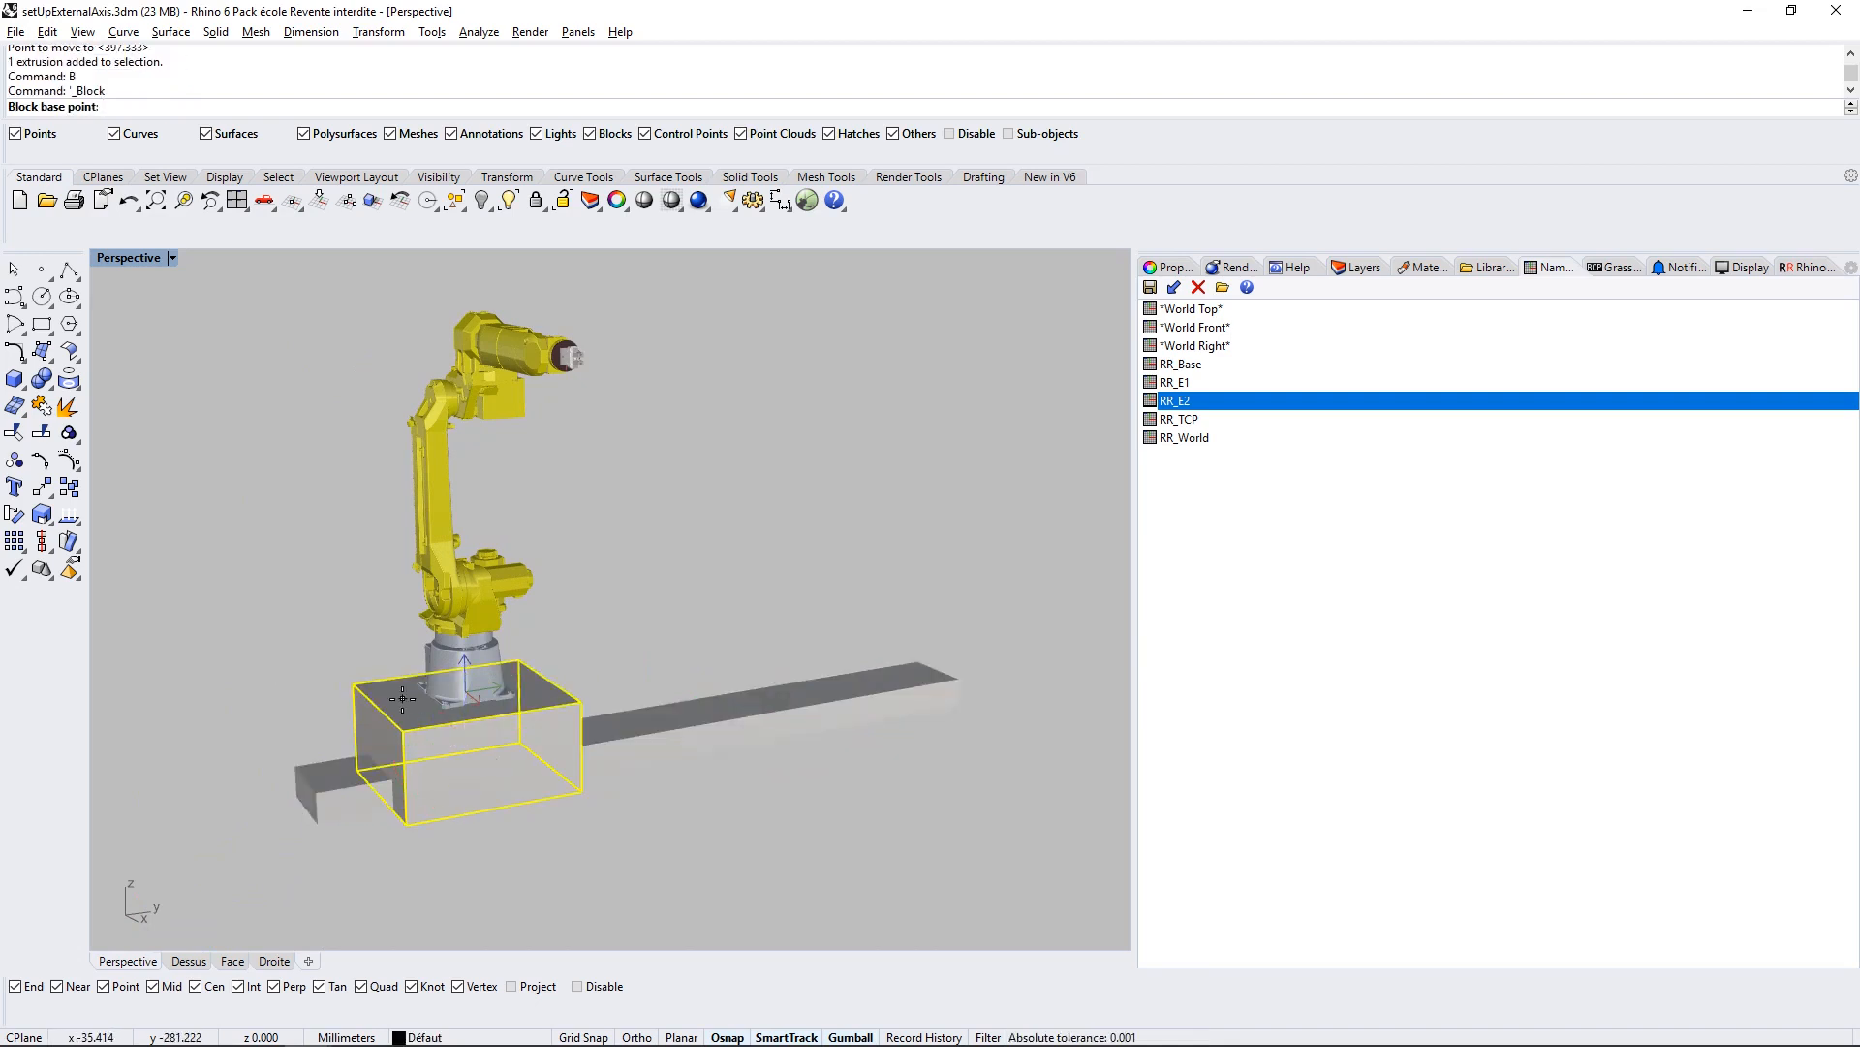
type("0")
key("Return")
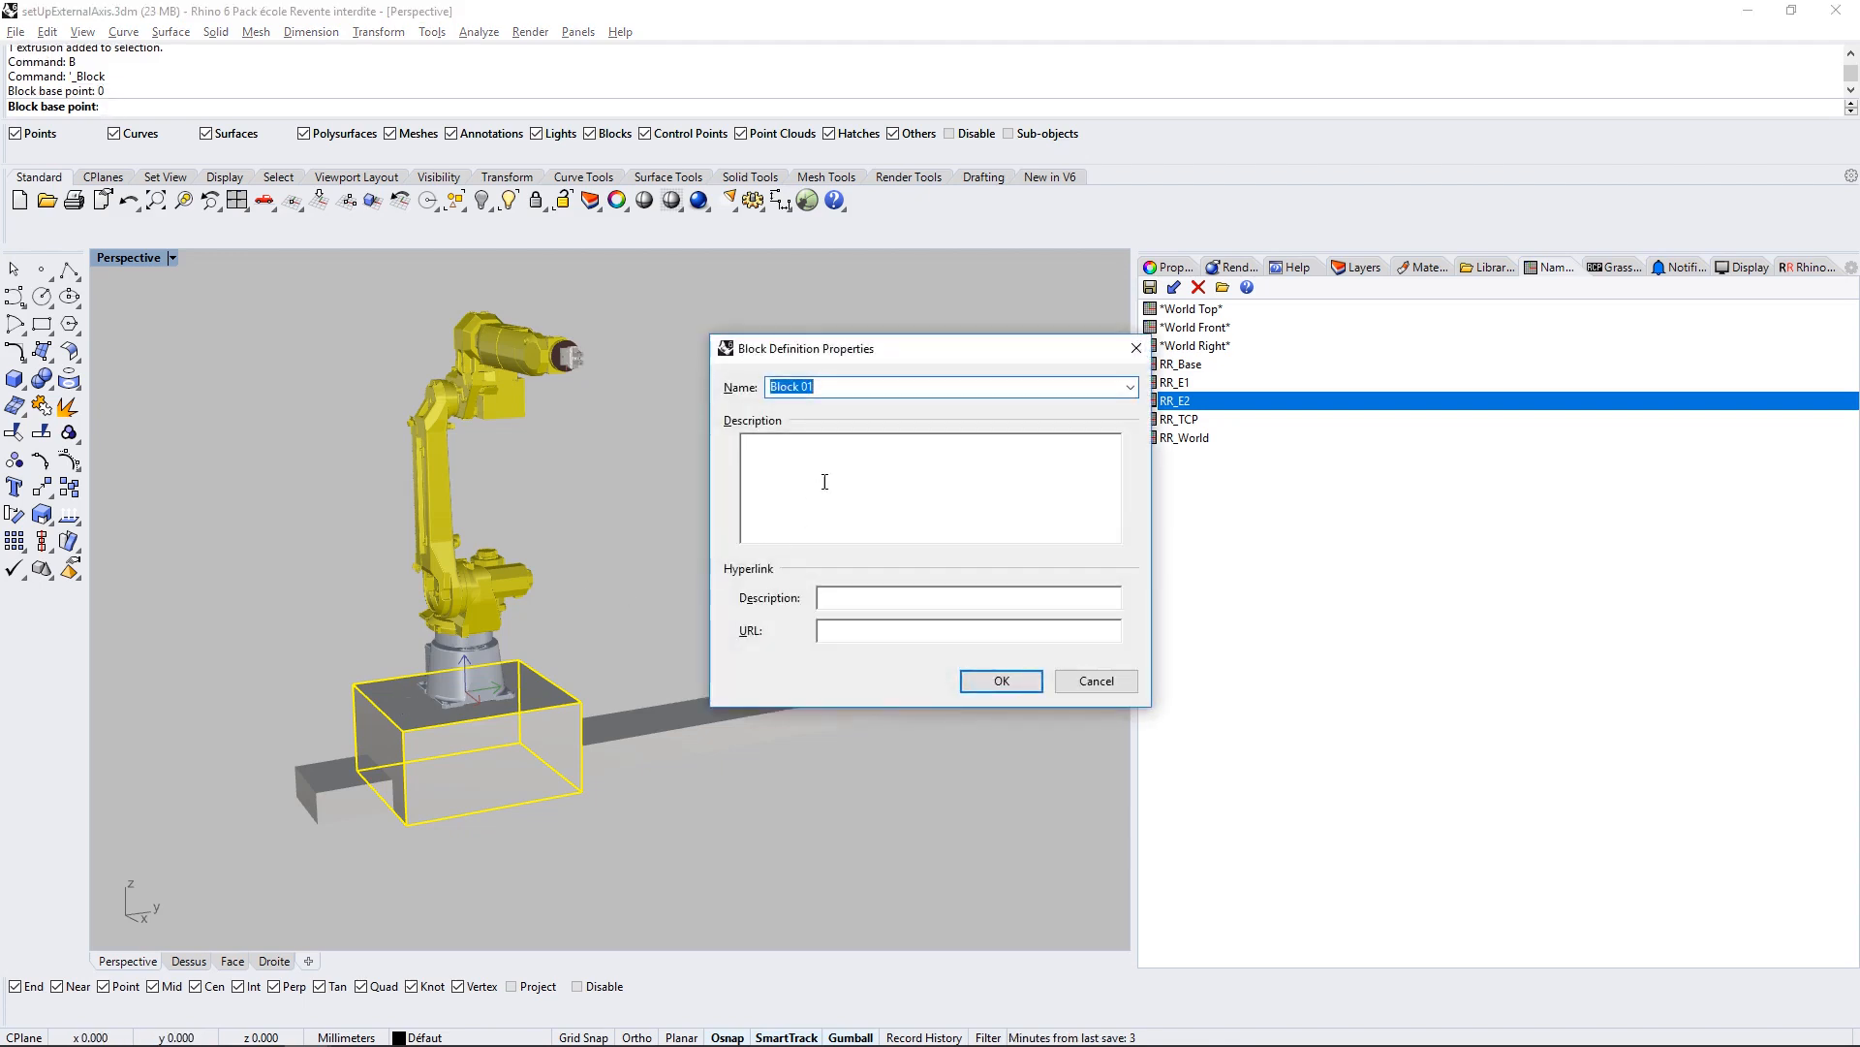
type("RR_E1")
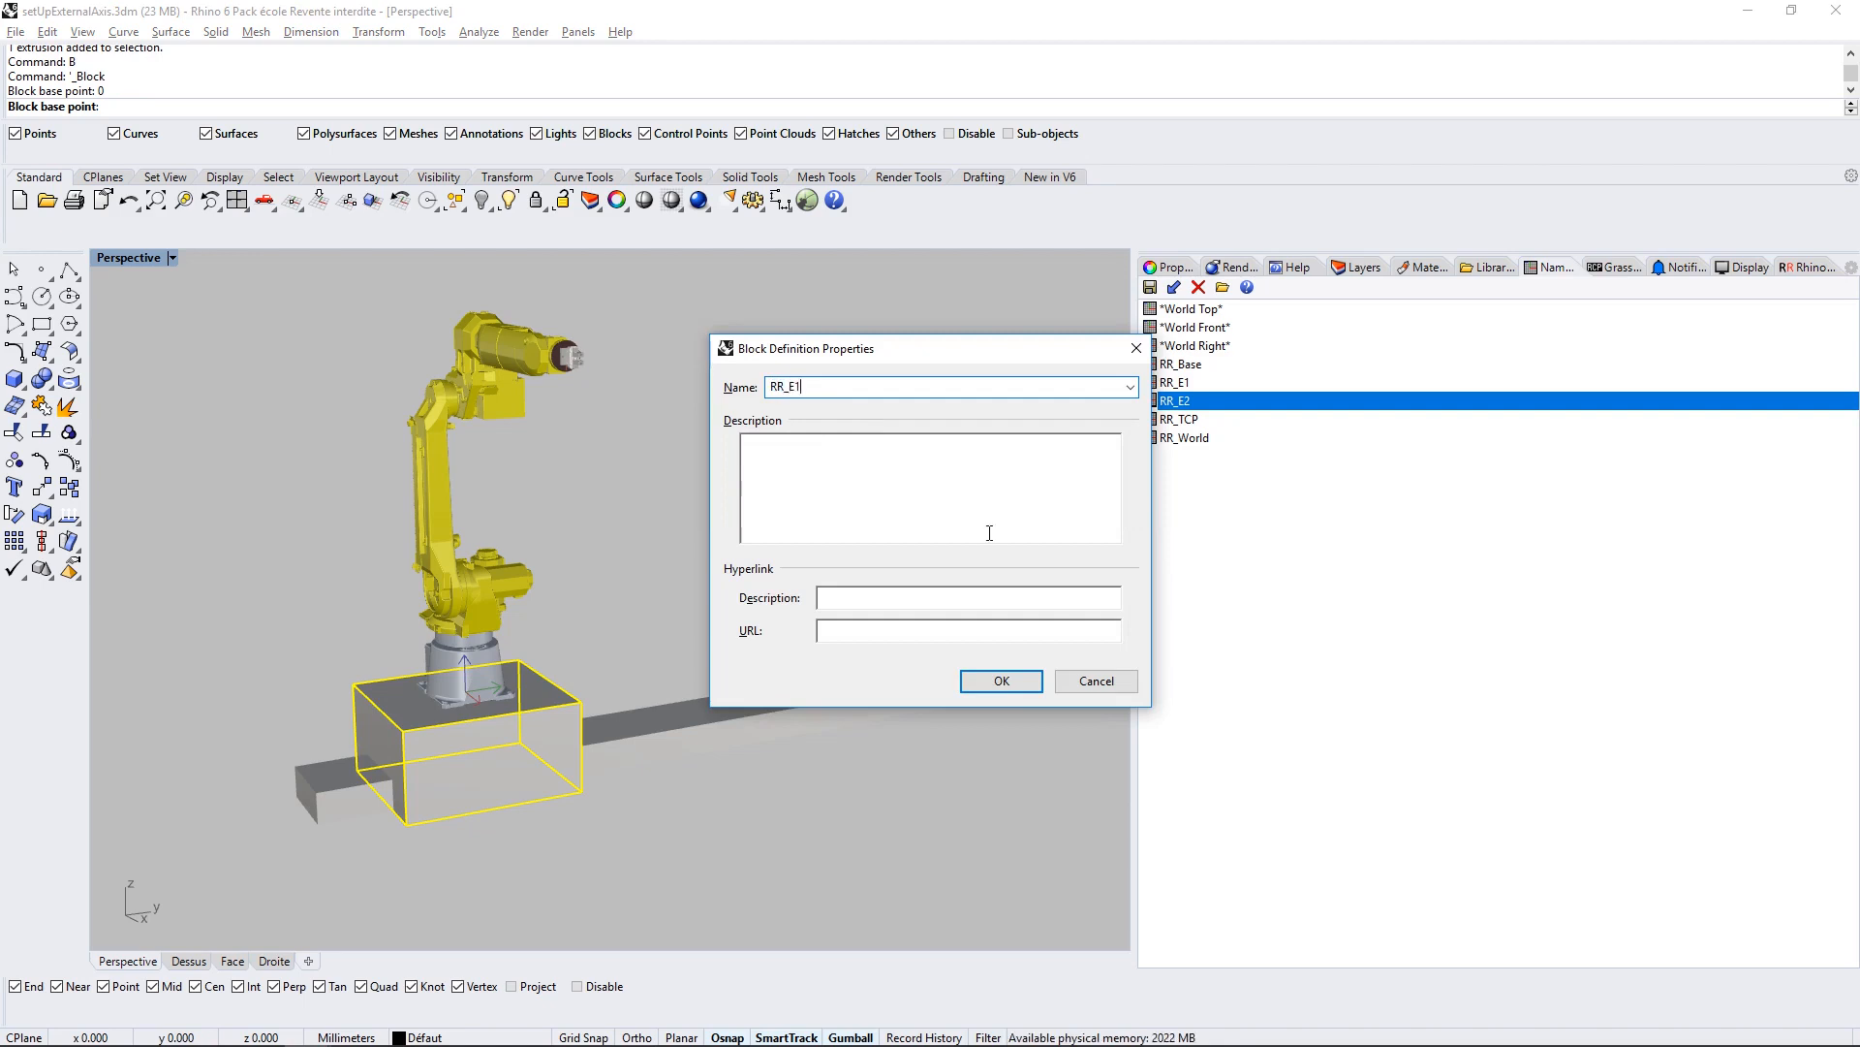
left_click(1008, 682)
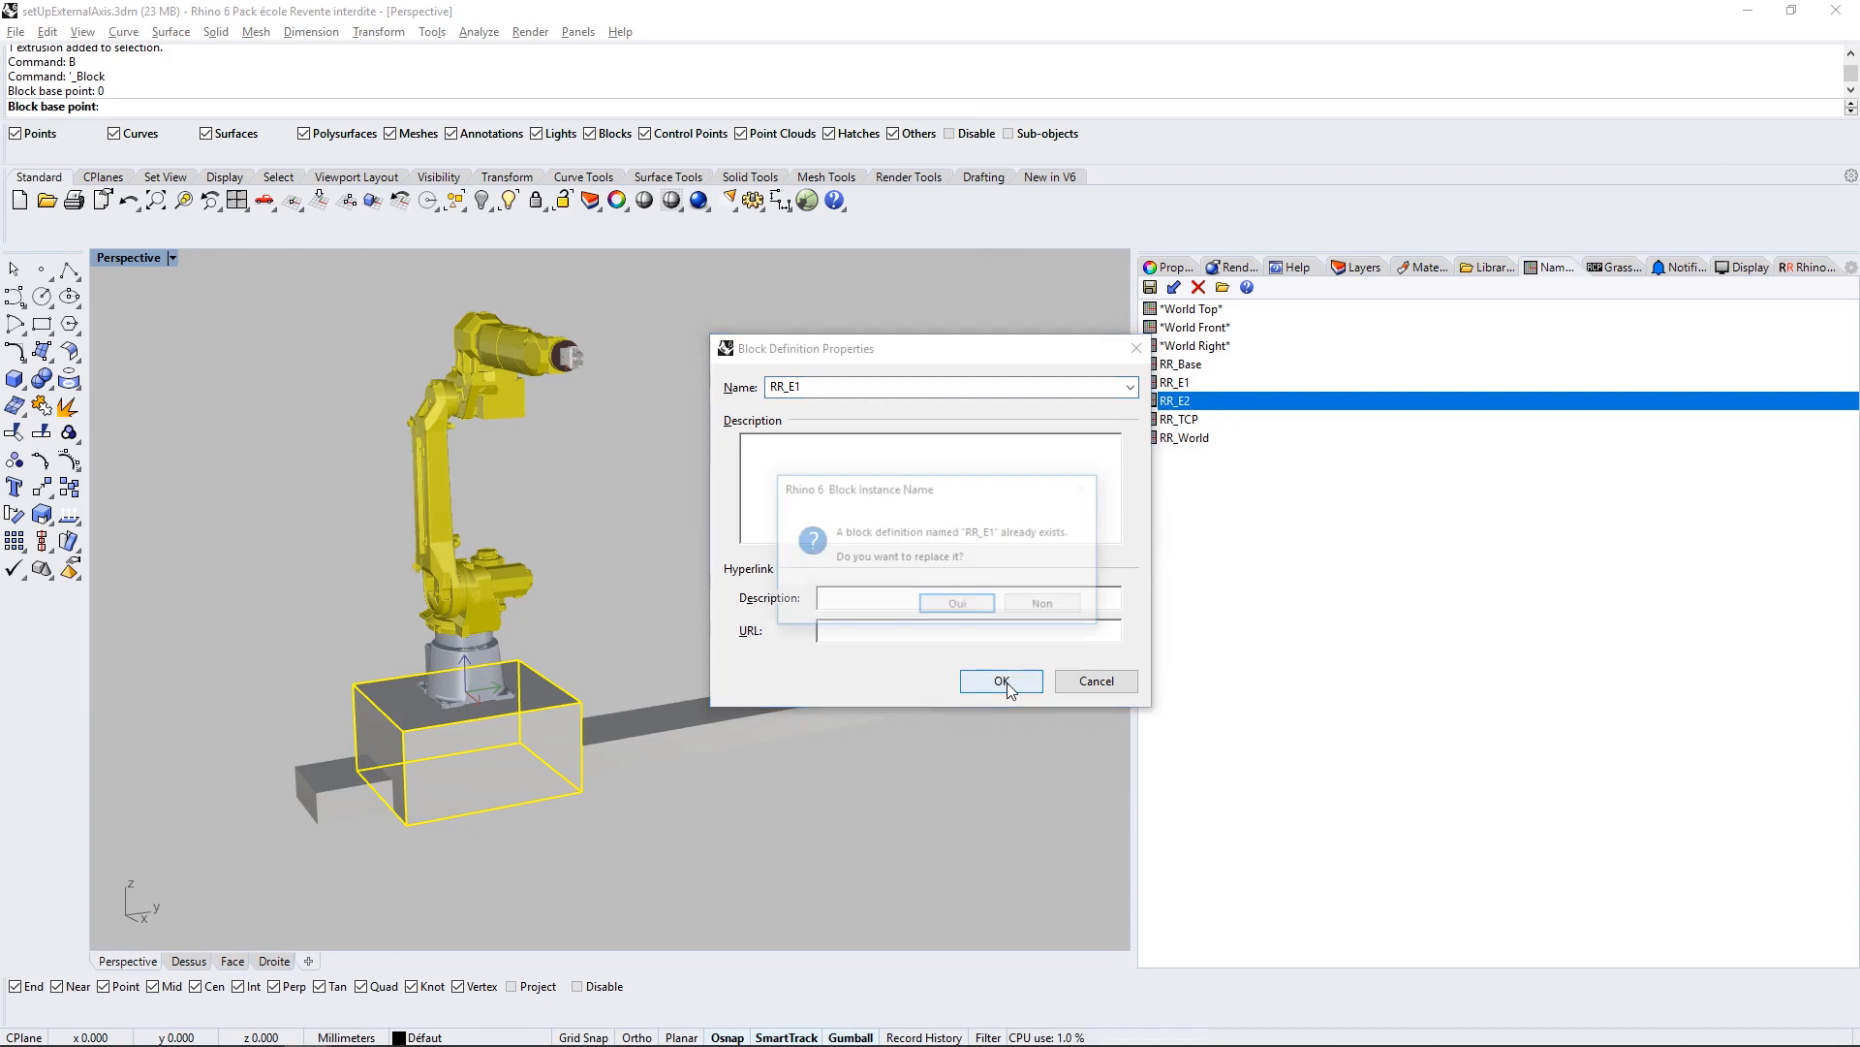
left_click(978, 602)
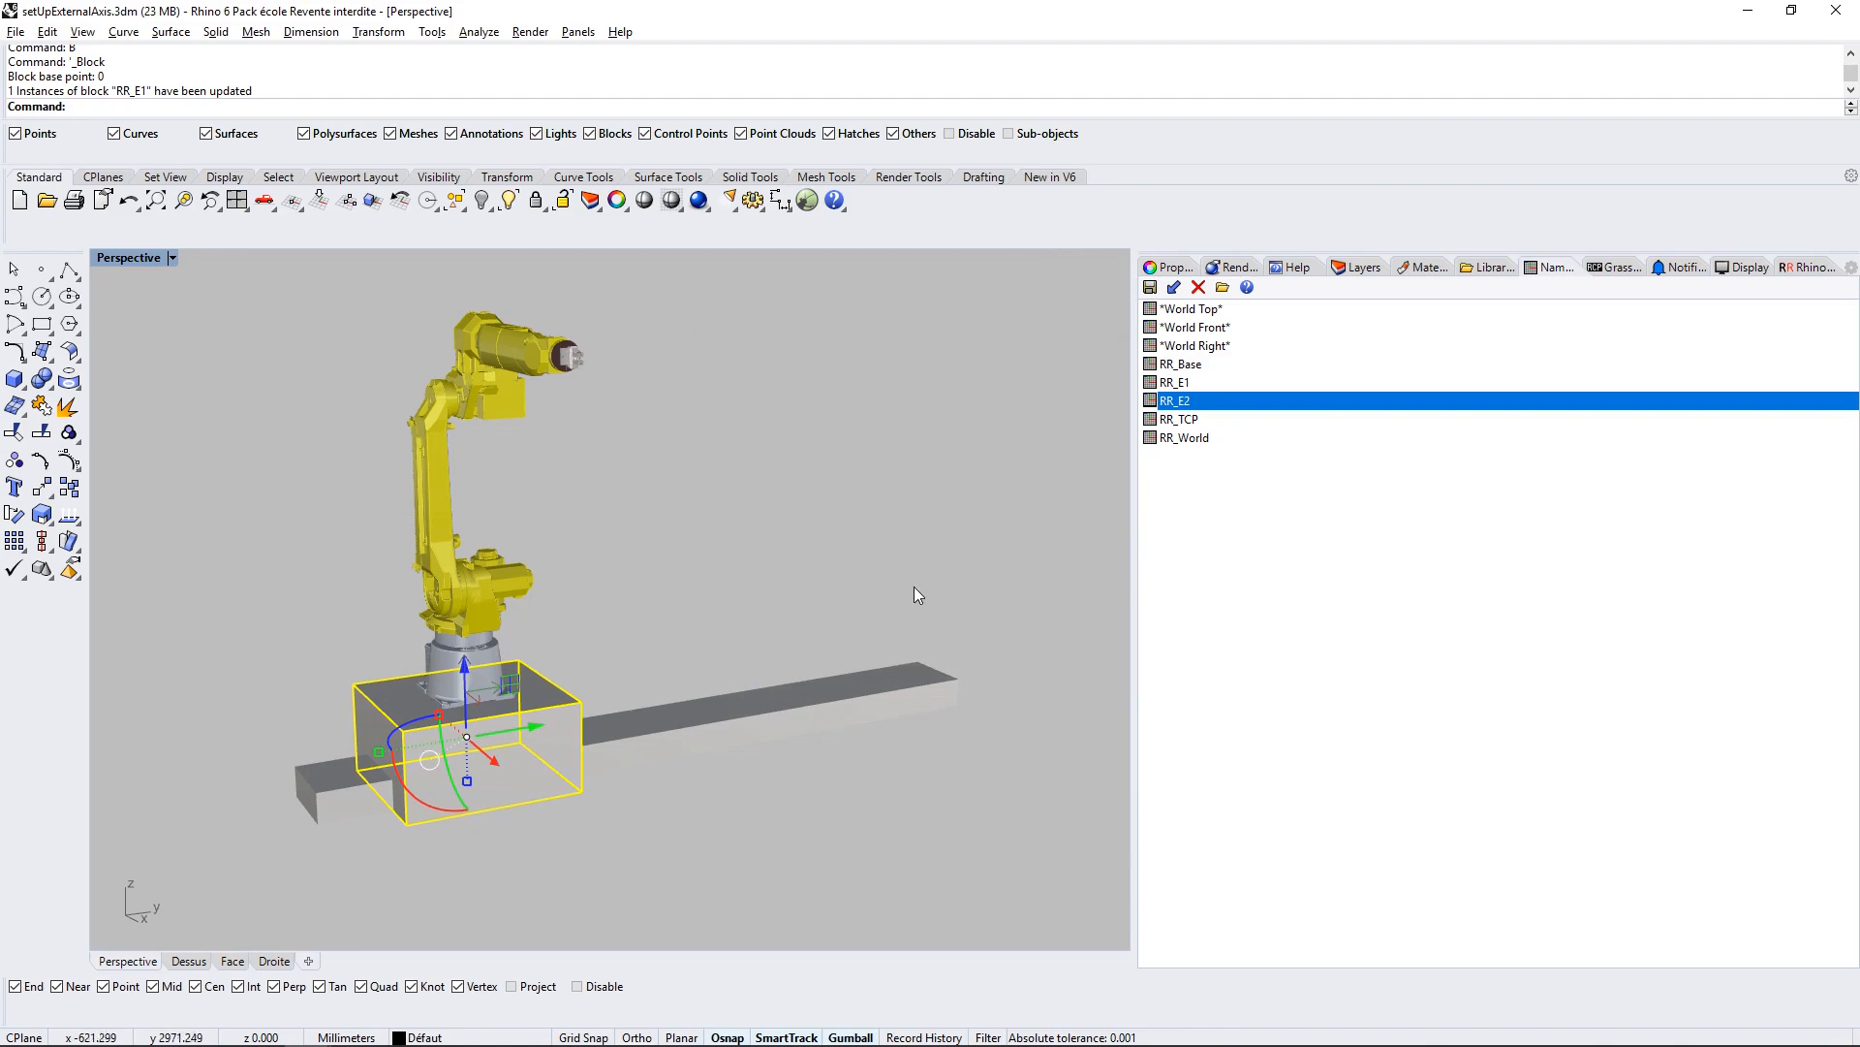
Step: Set the construction plane origin at the base box's top corner with the lowest X and Y
right_click_drag(887, 591, 974, 620)
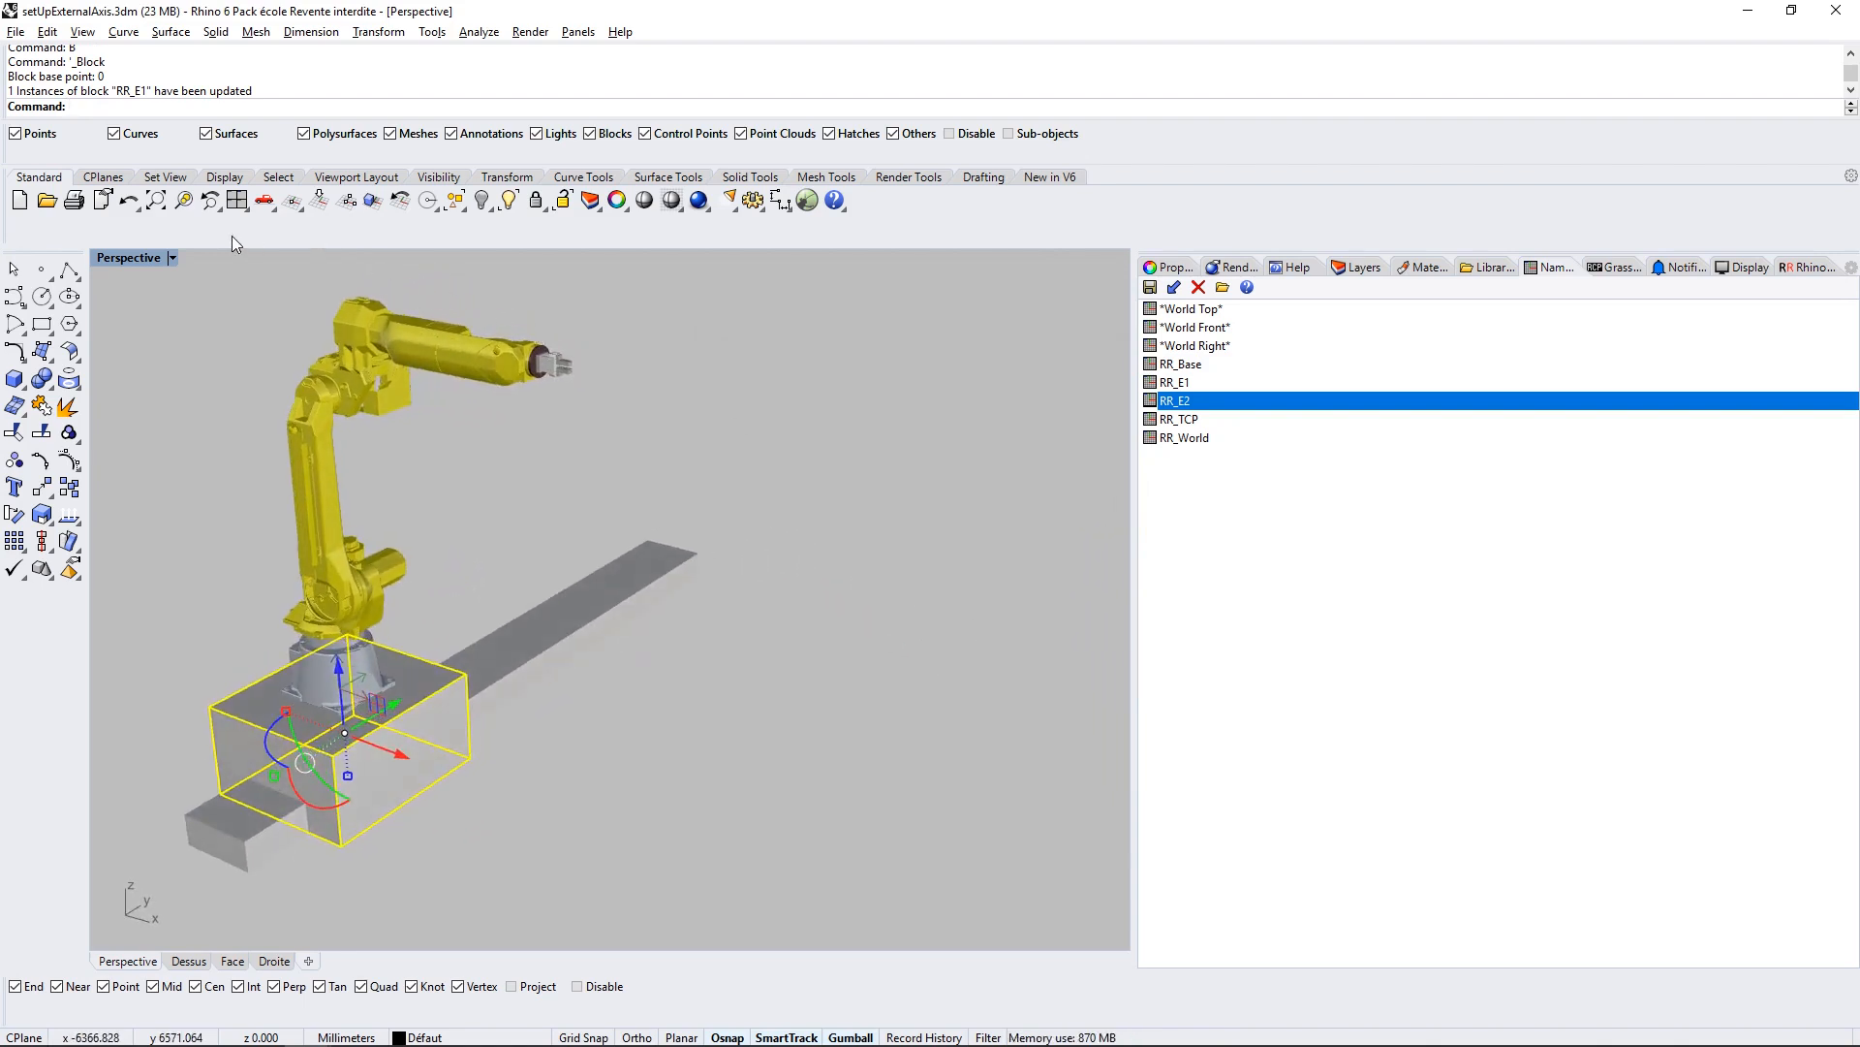
left_click(103, 179)
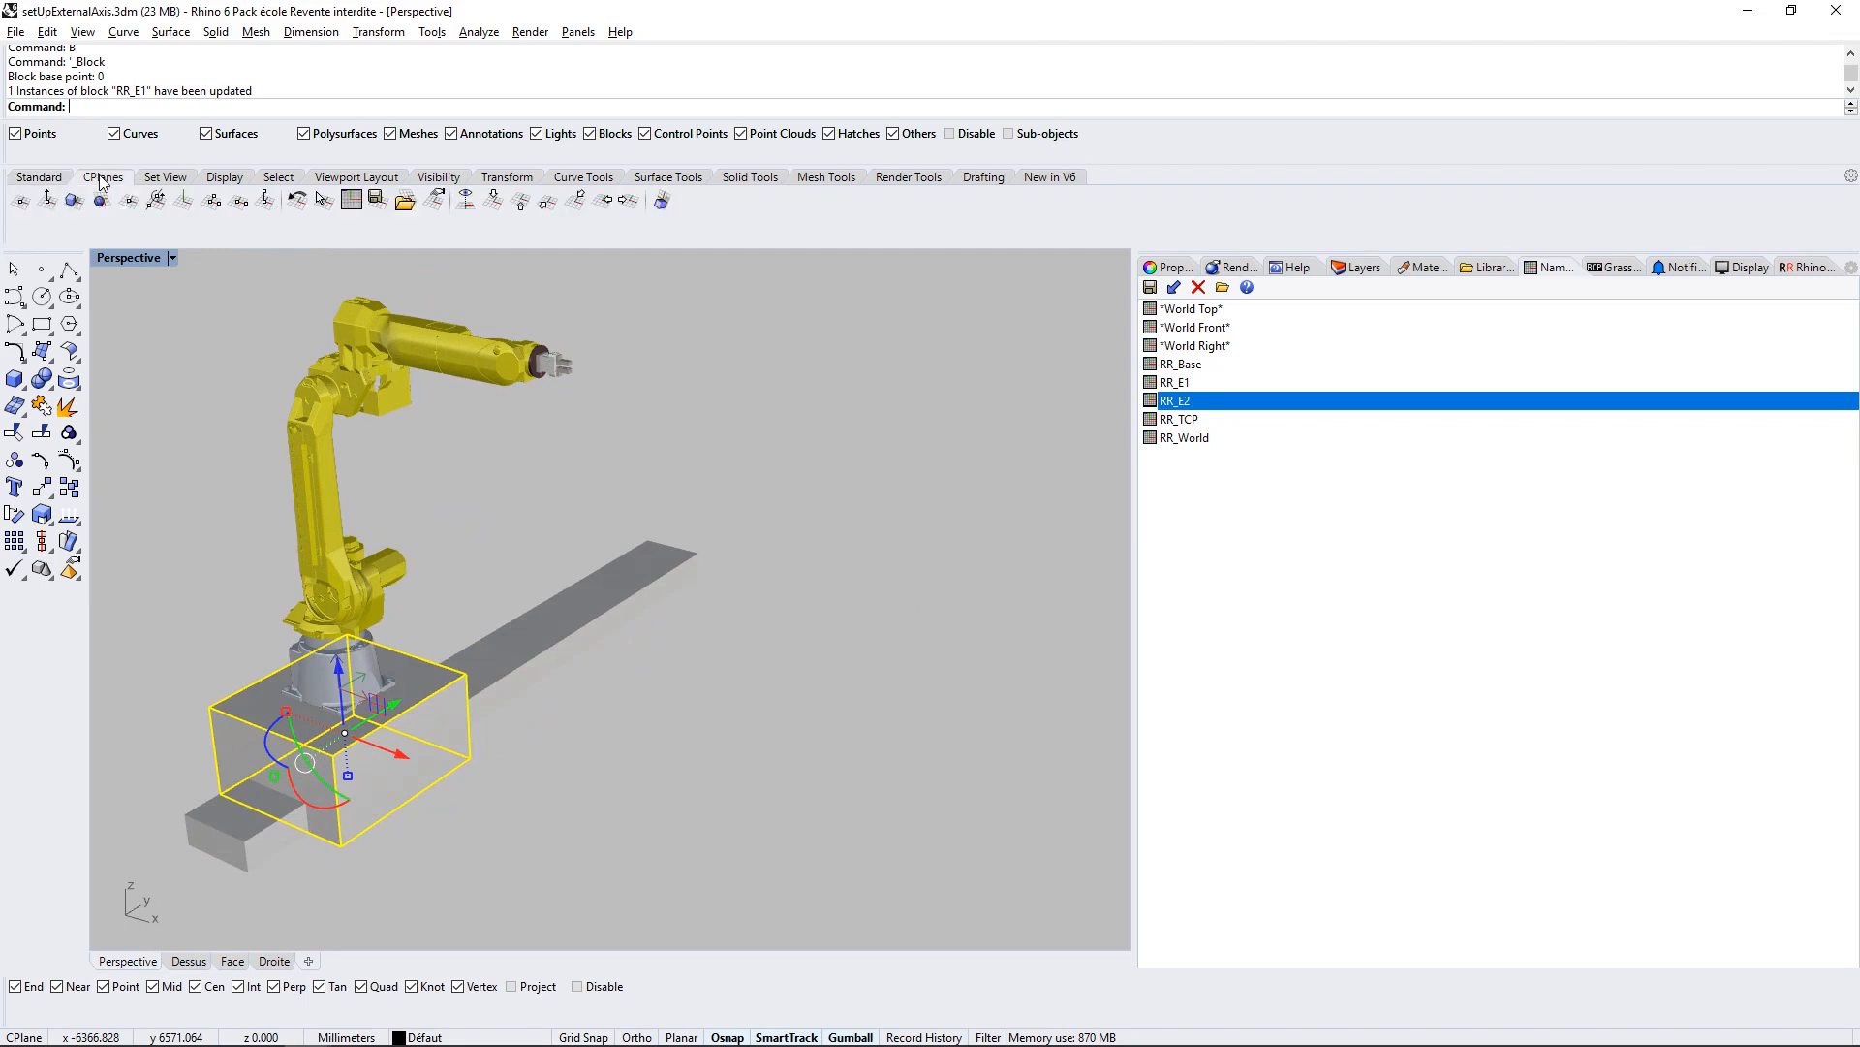
left_click(29, 207)
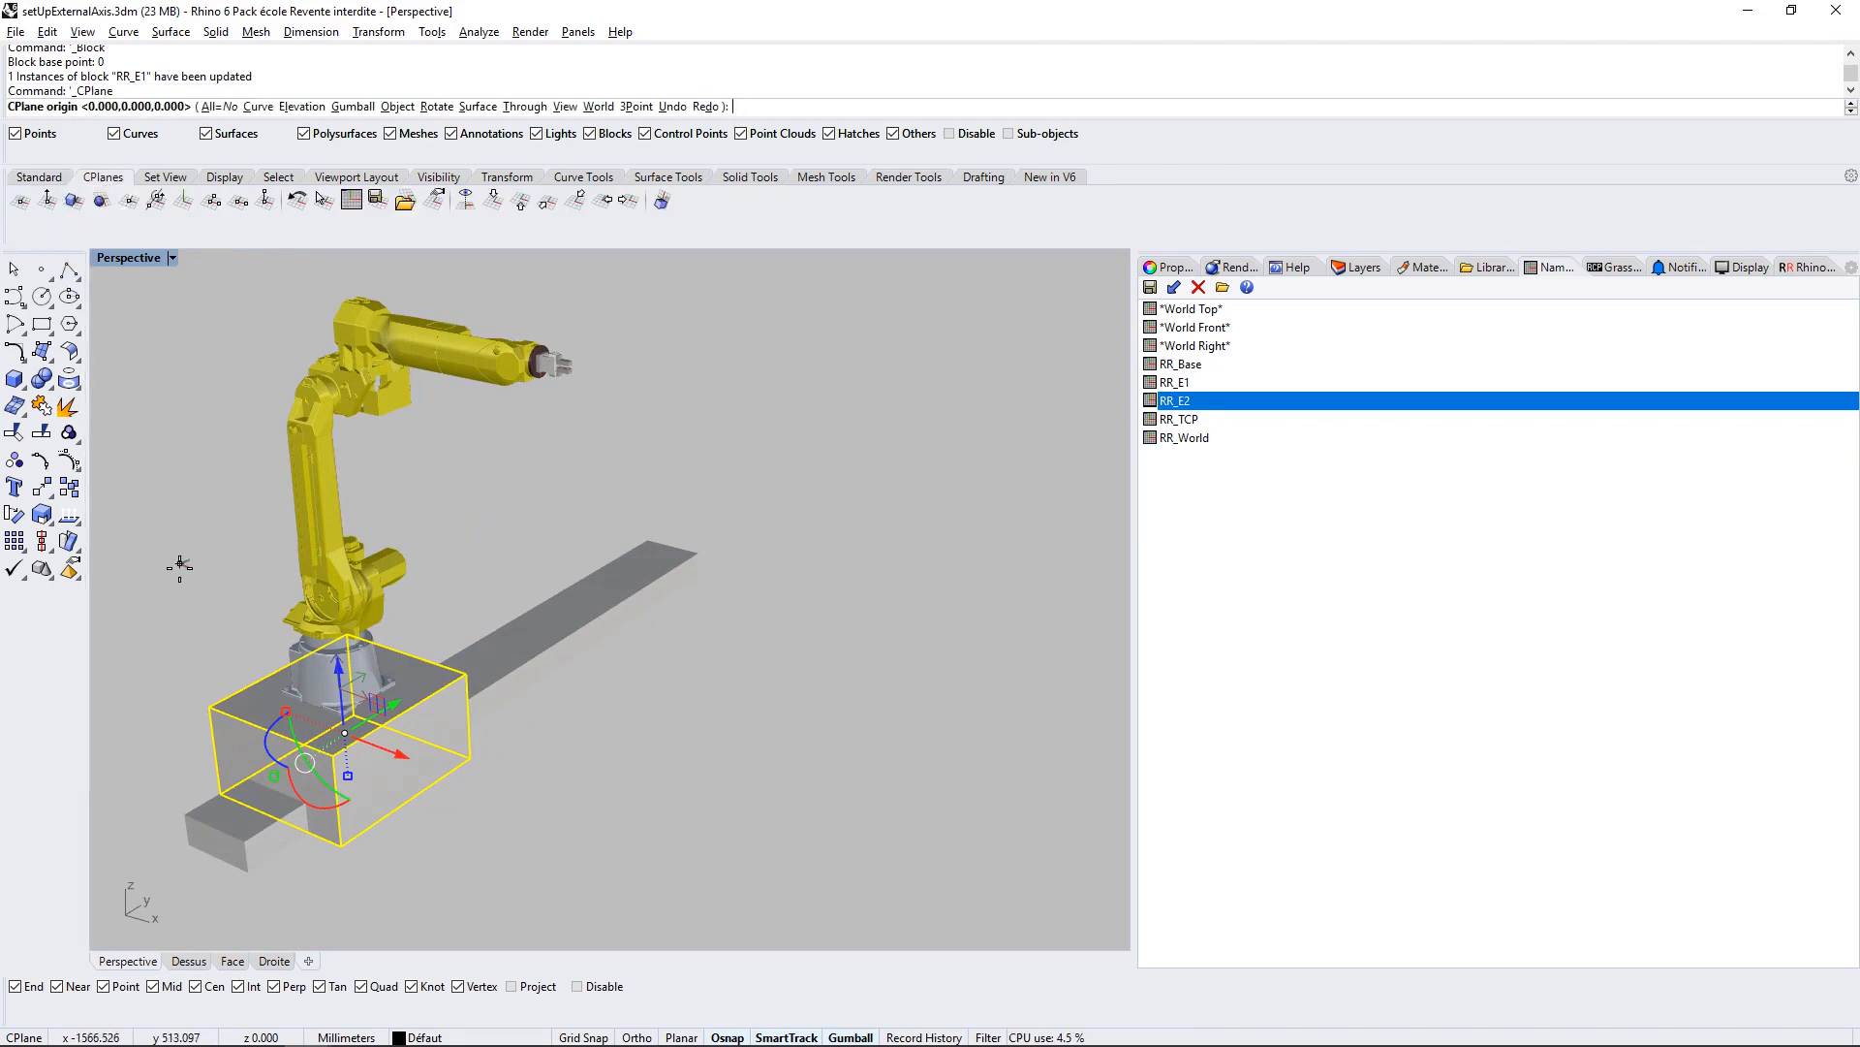
left_click(207, 699)
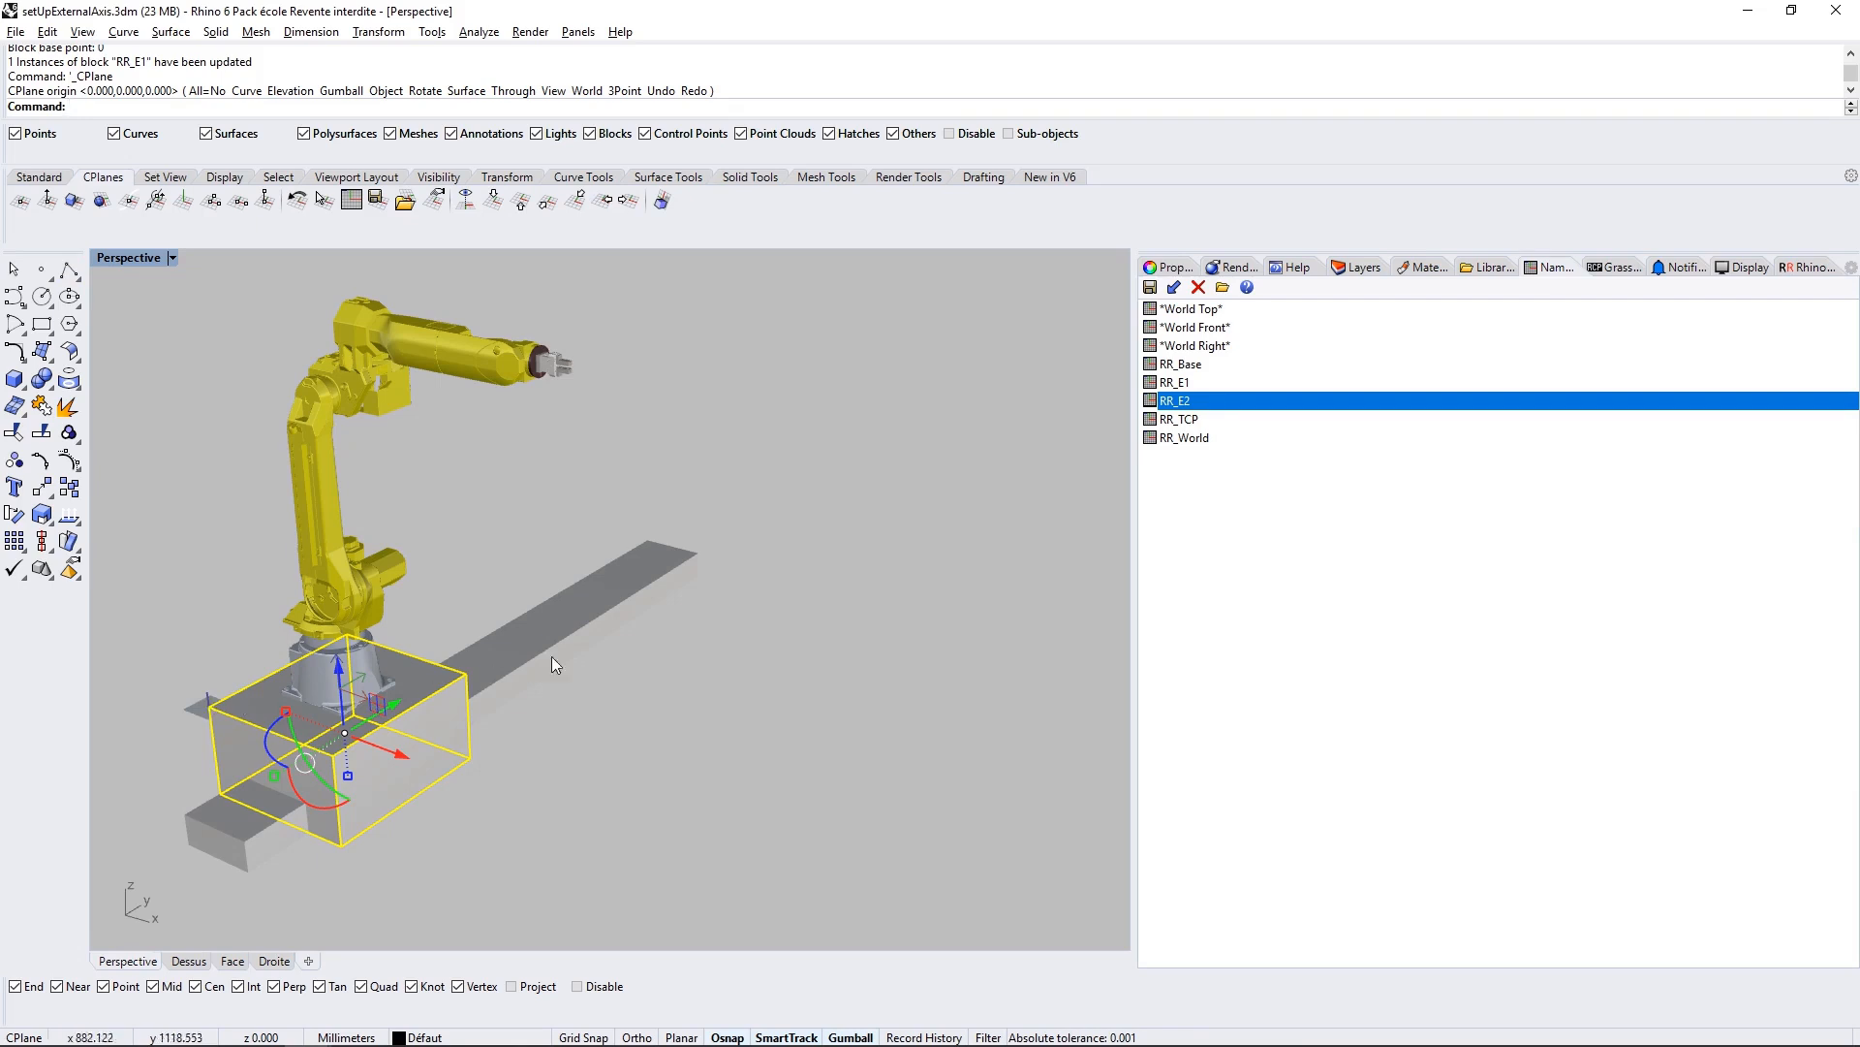
Step: Save the current construction plane as RR_E1, replacing the existing named plane
left_click(1176, 384)
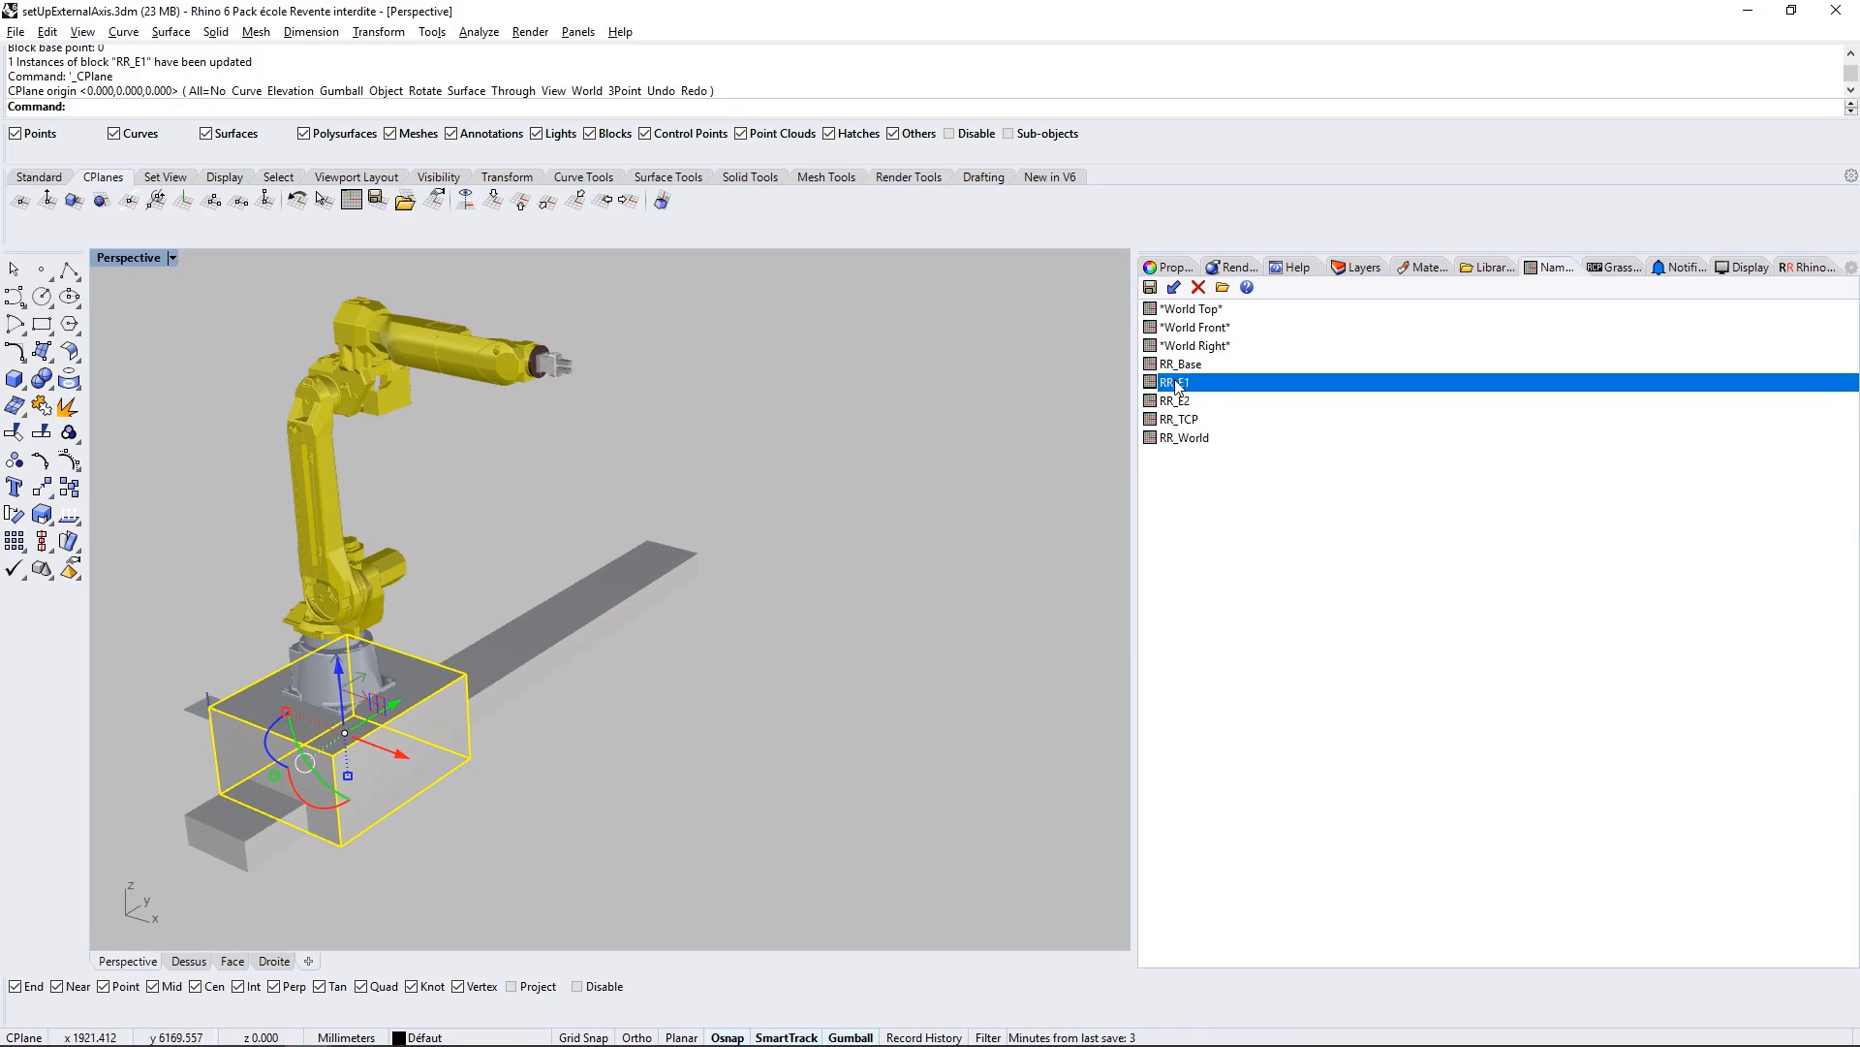
right_click(1176, 385)
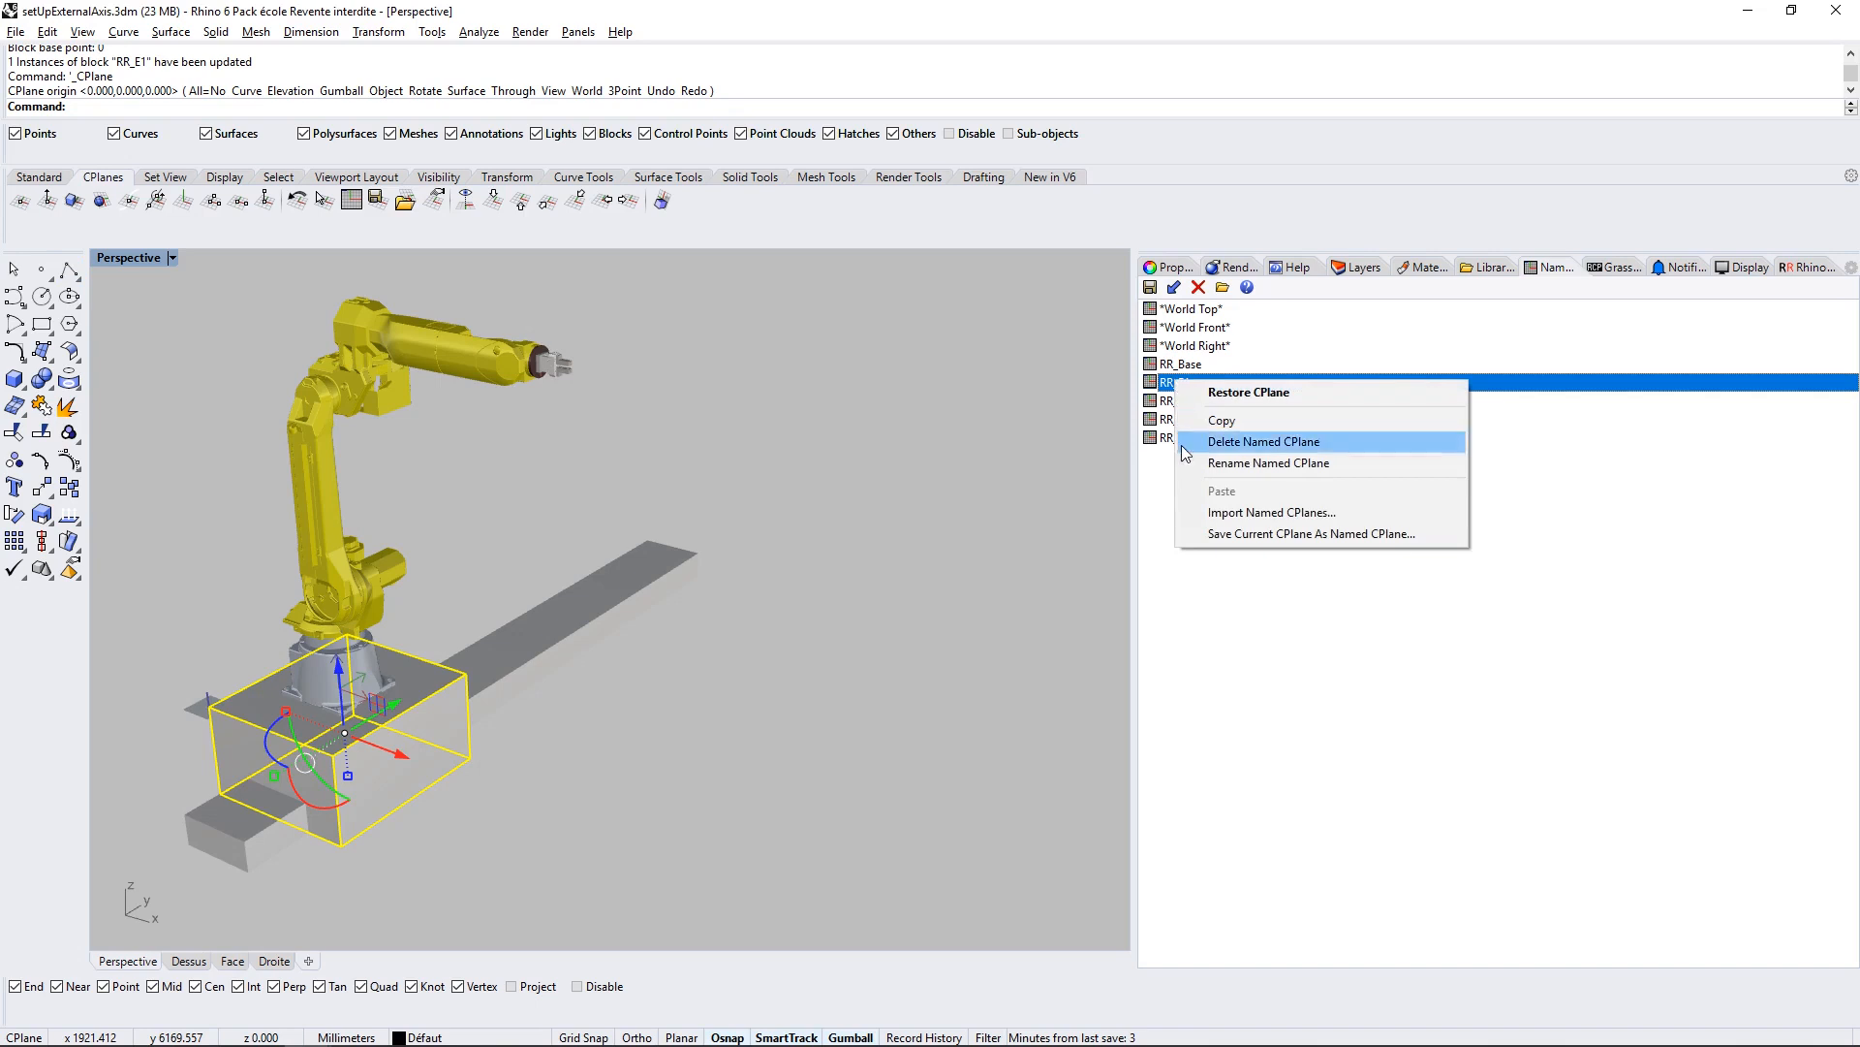
left_click(1202, 535)
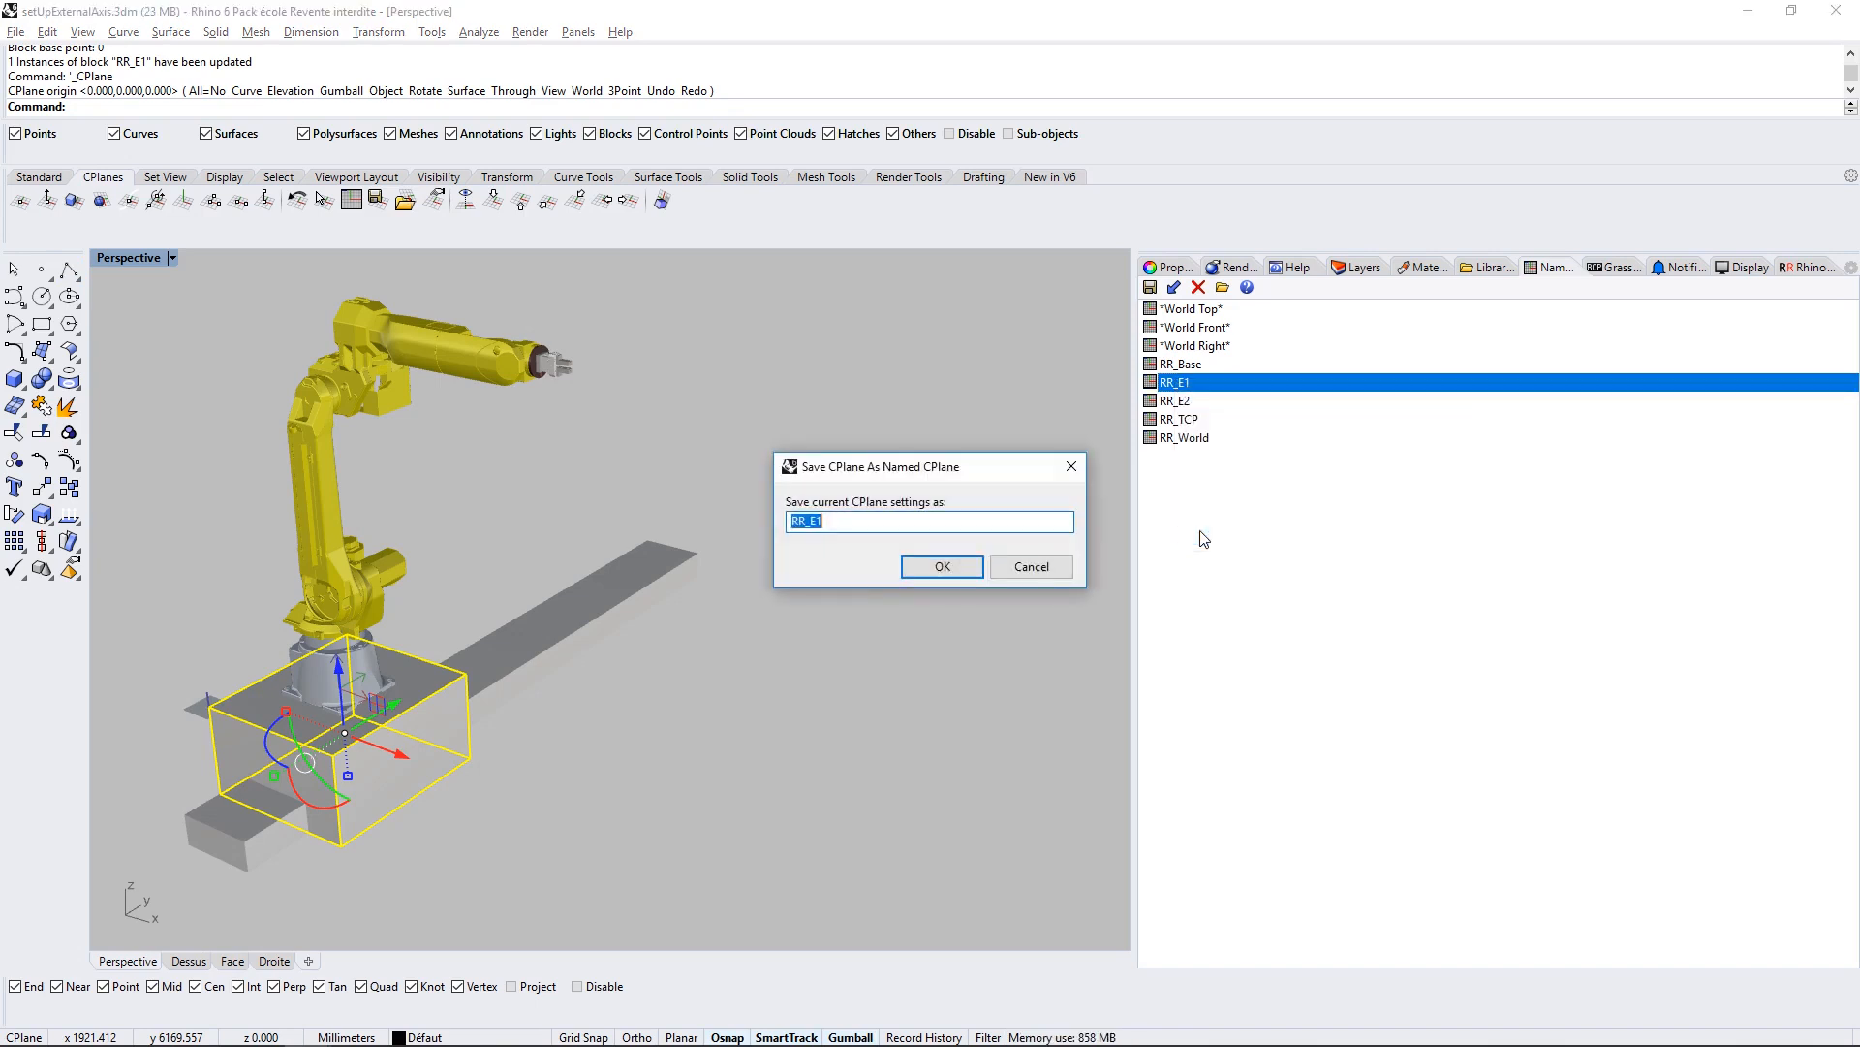
left_click(941, 567)
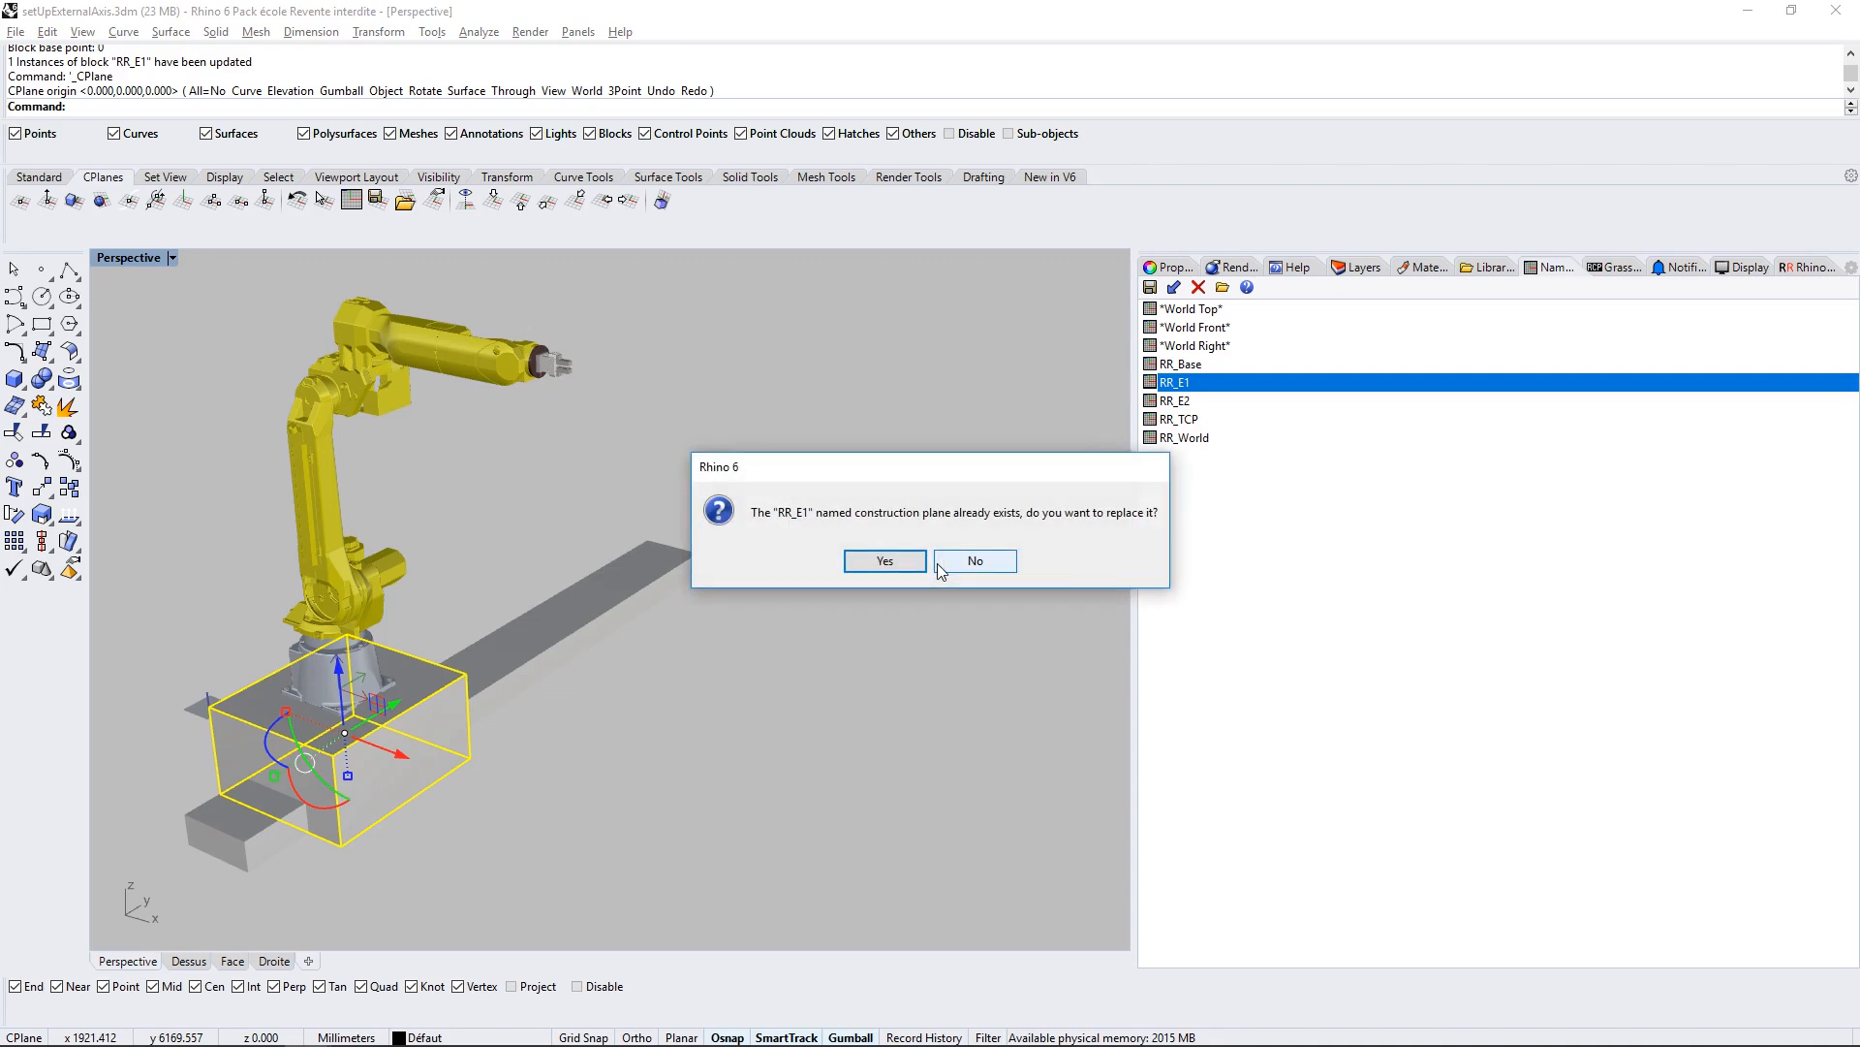
left_click(888, 563)
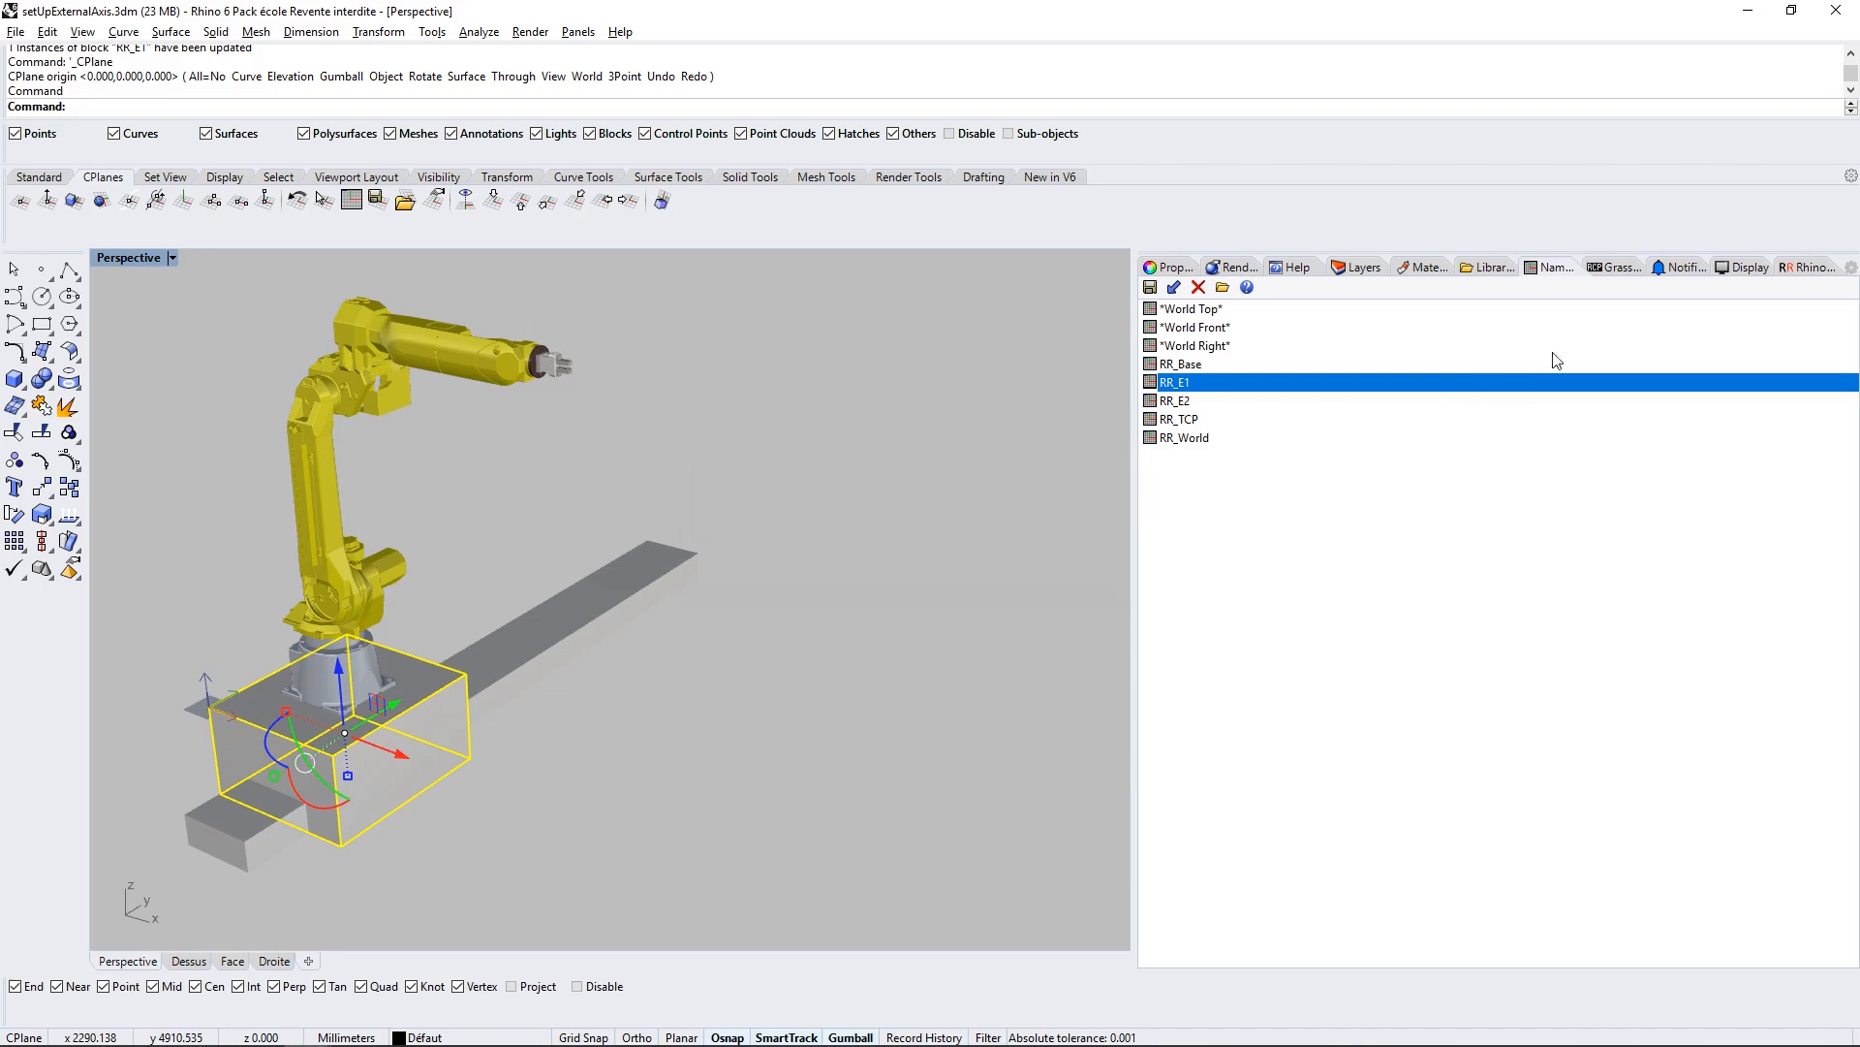
Step: Check the E1 configuration in RhinoRobot, test the axis by jogging it to about -86, and return it to 0
left_click(1797, 270)
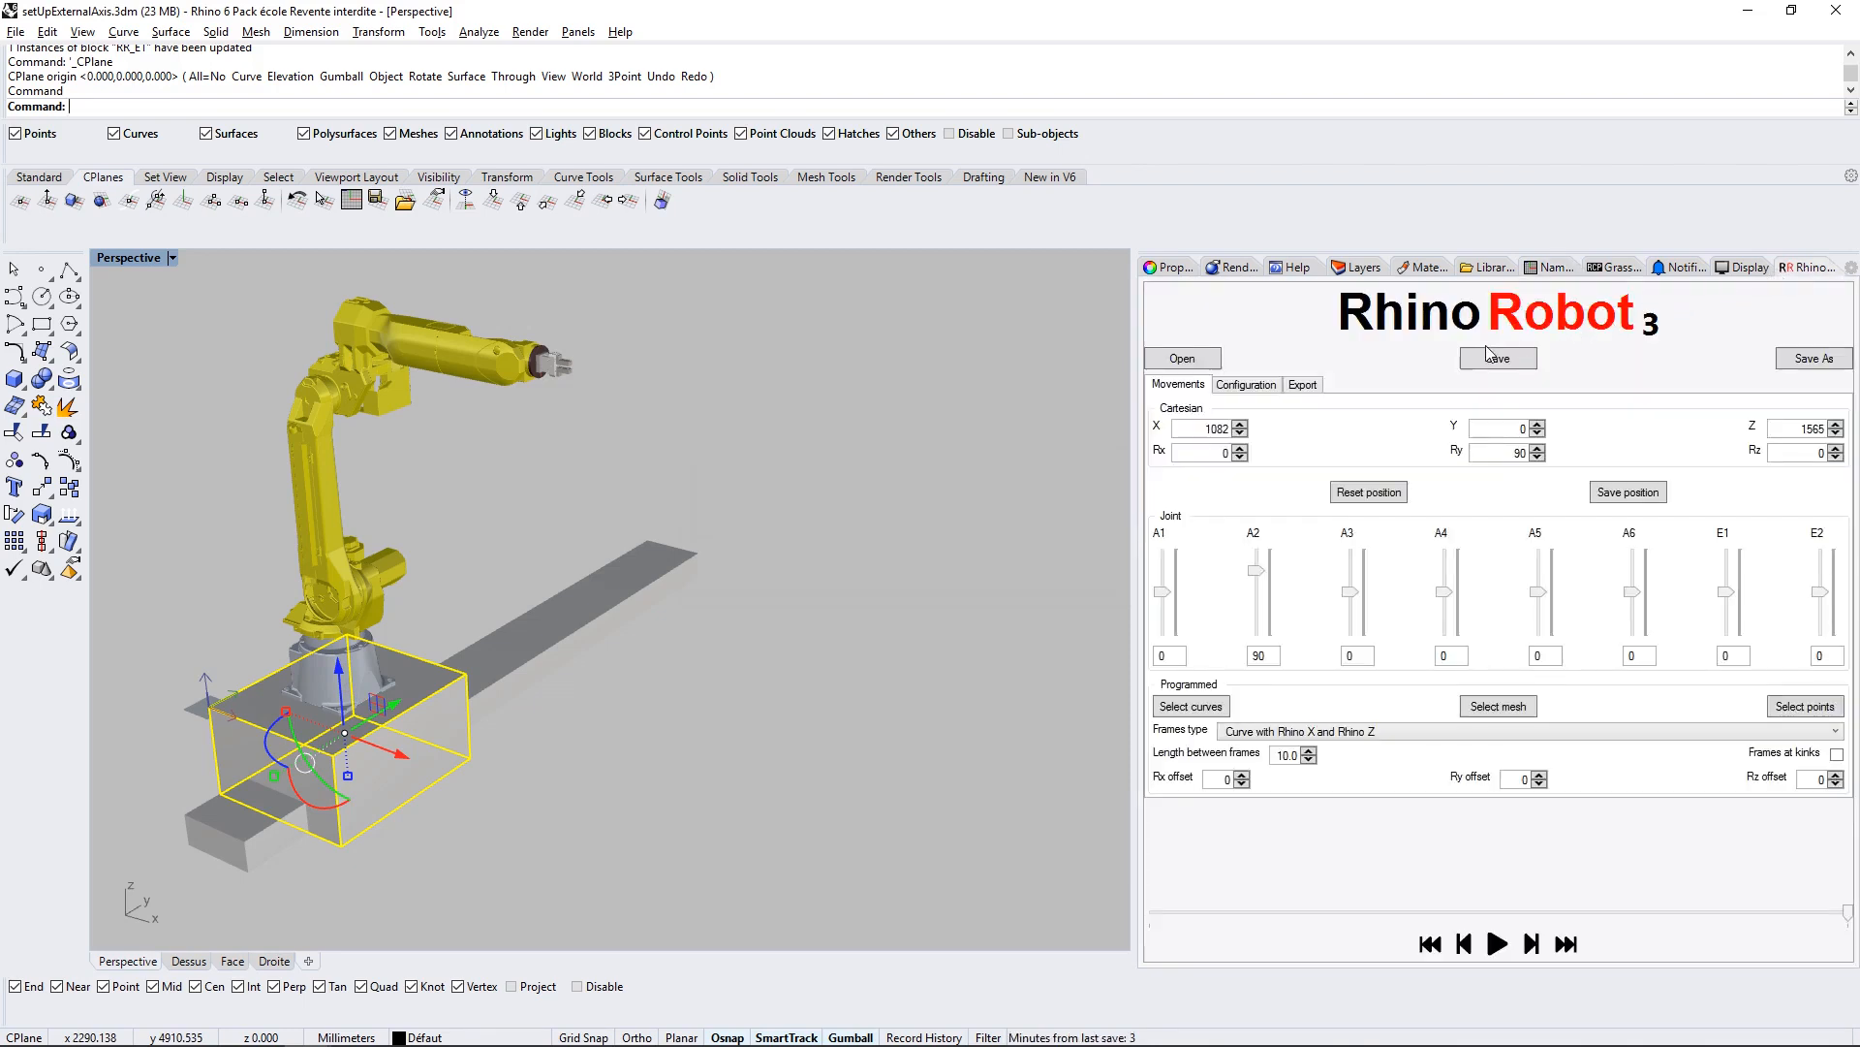
left_click(1254, 388)
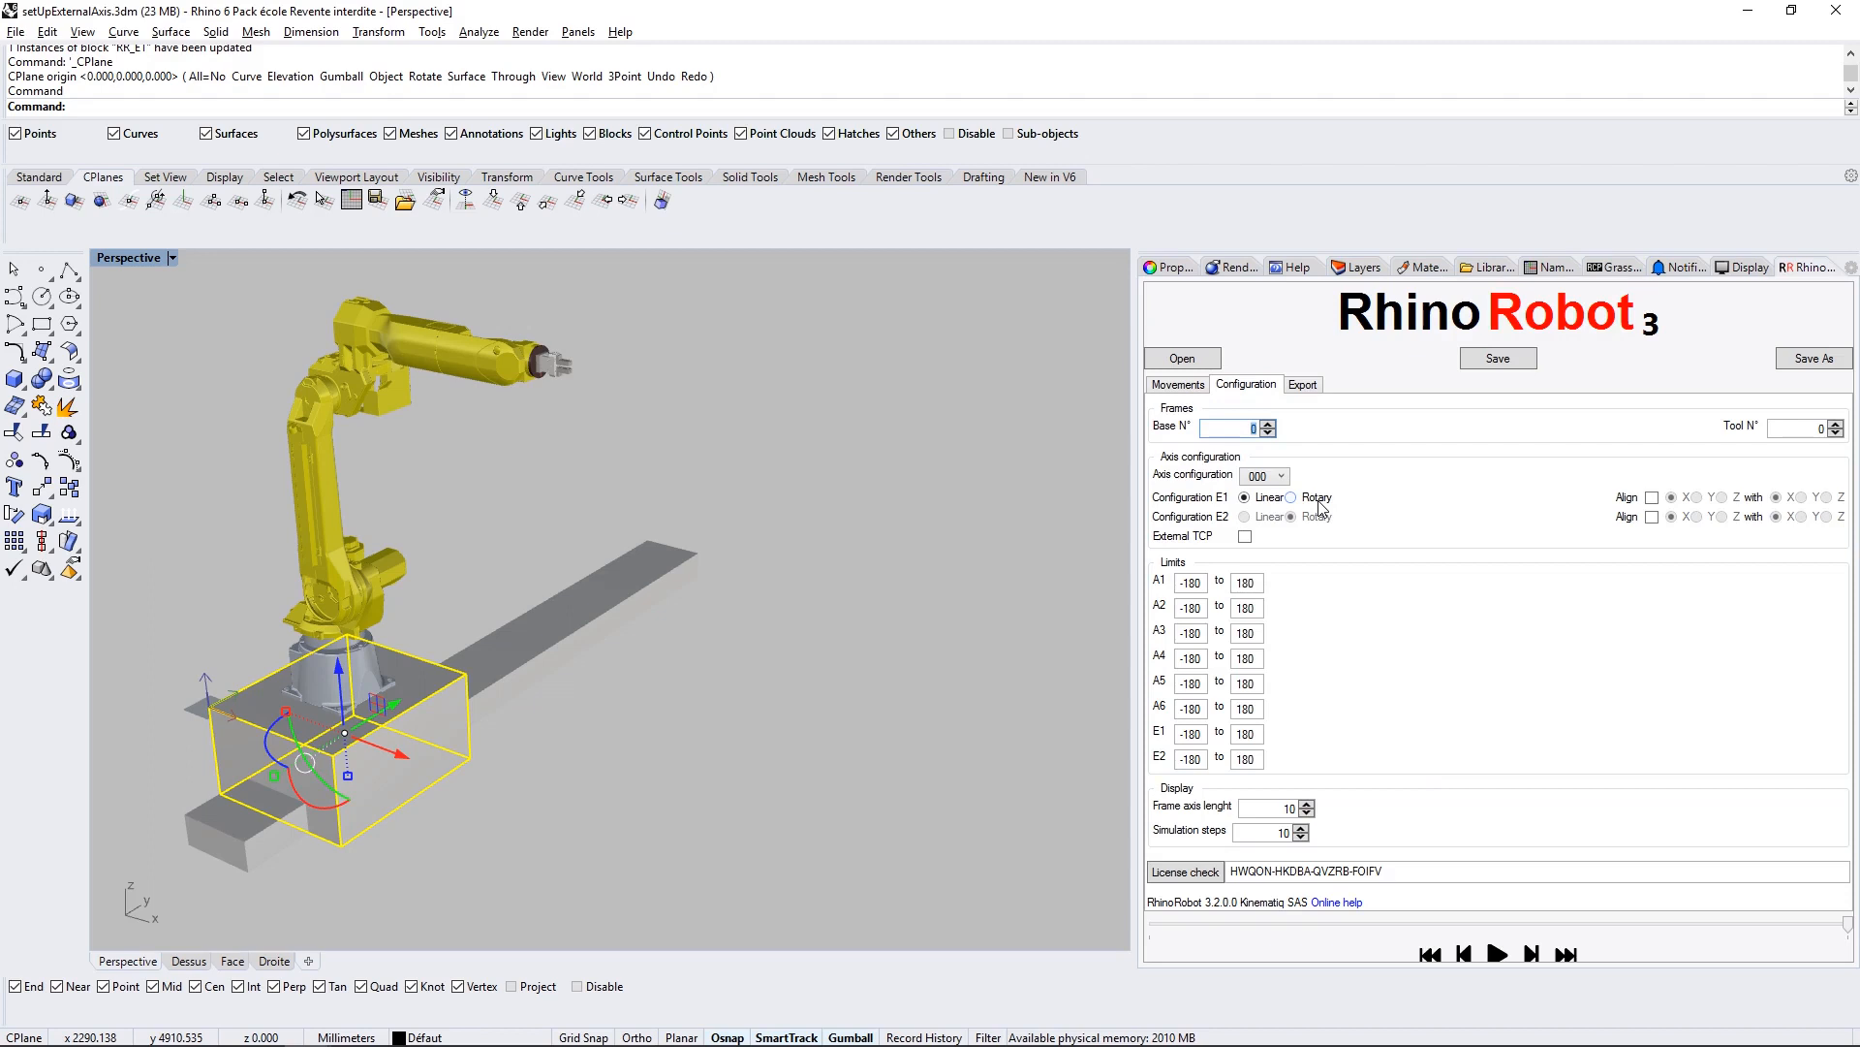
left_click(1179, 385)
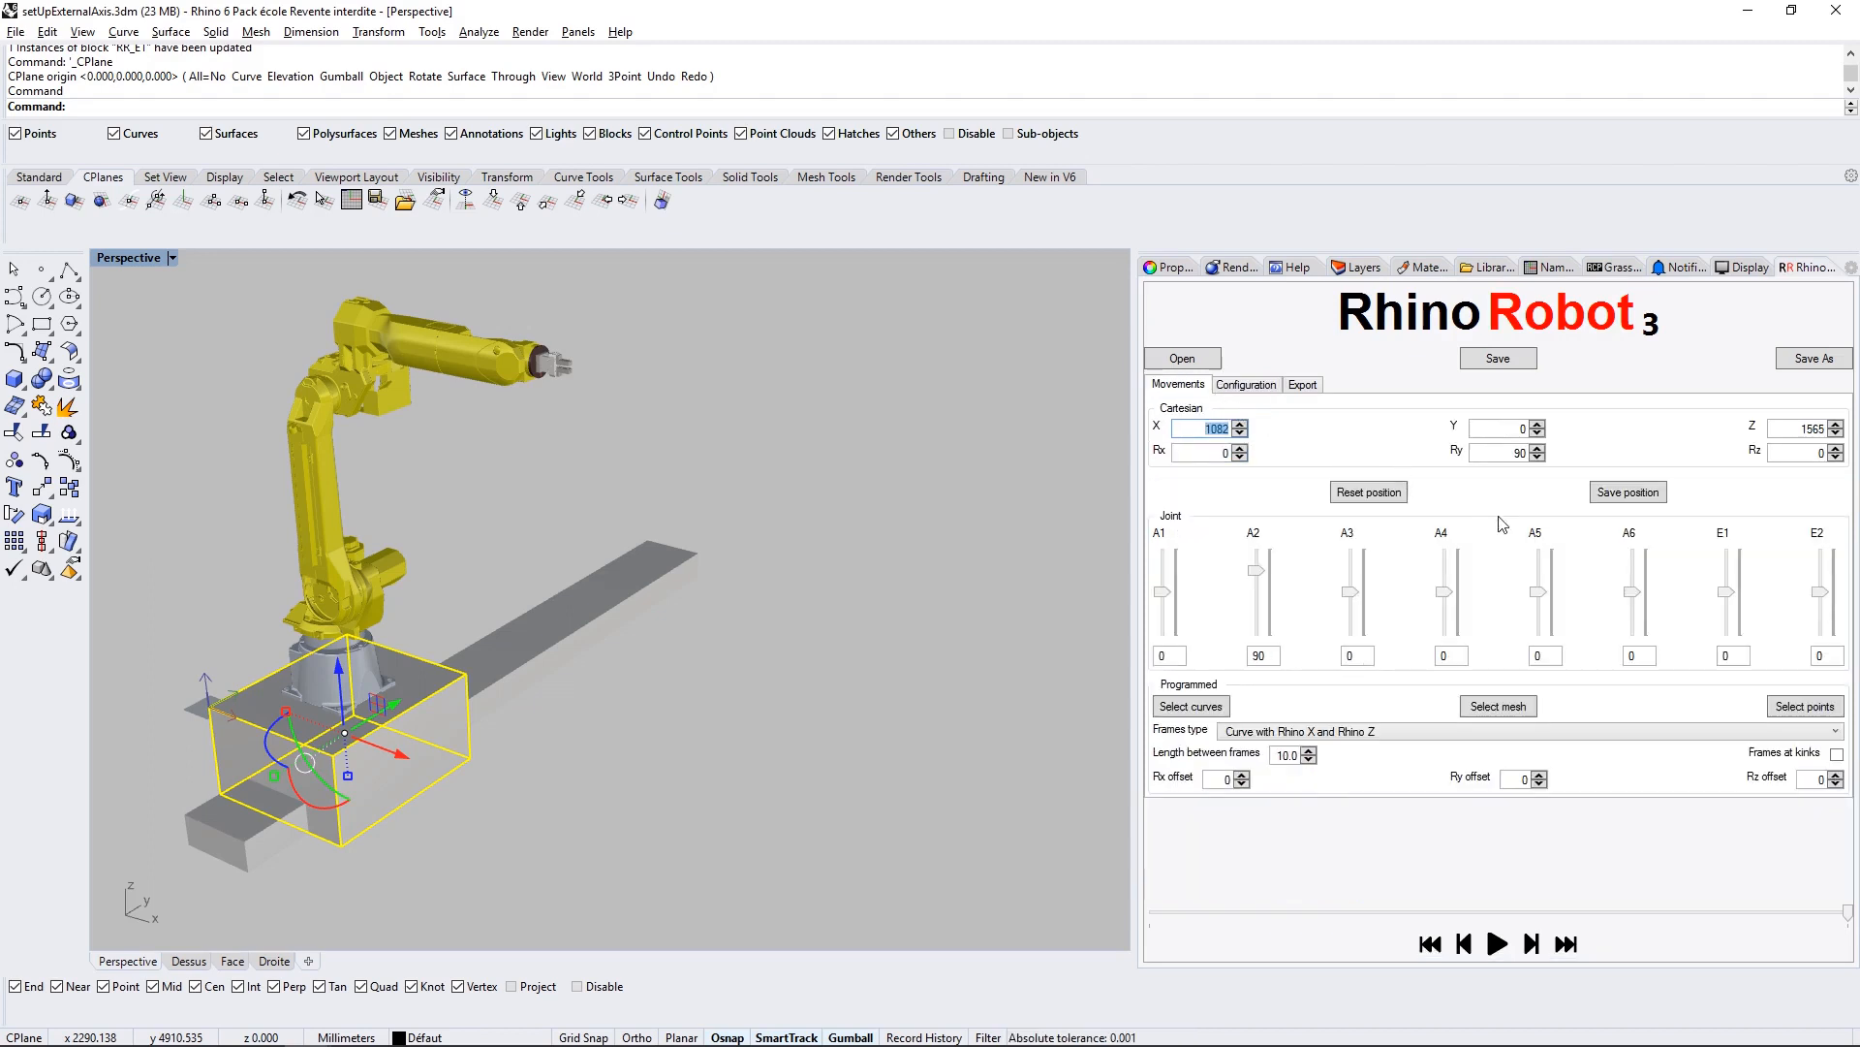
mouse_move(1723, 595)
left_mouse_down()
mouse_move(1726, 576)
mouse_move(1728, 624)
left_mouse_up()
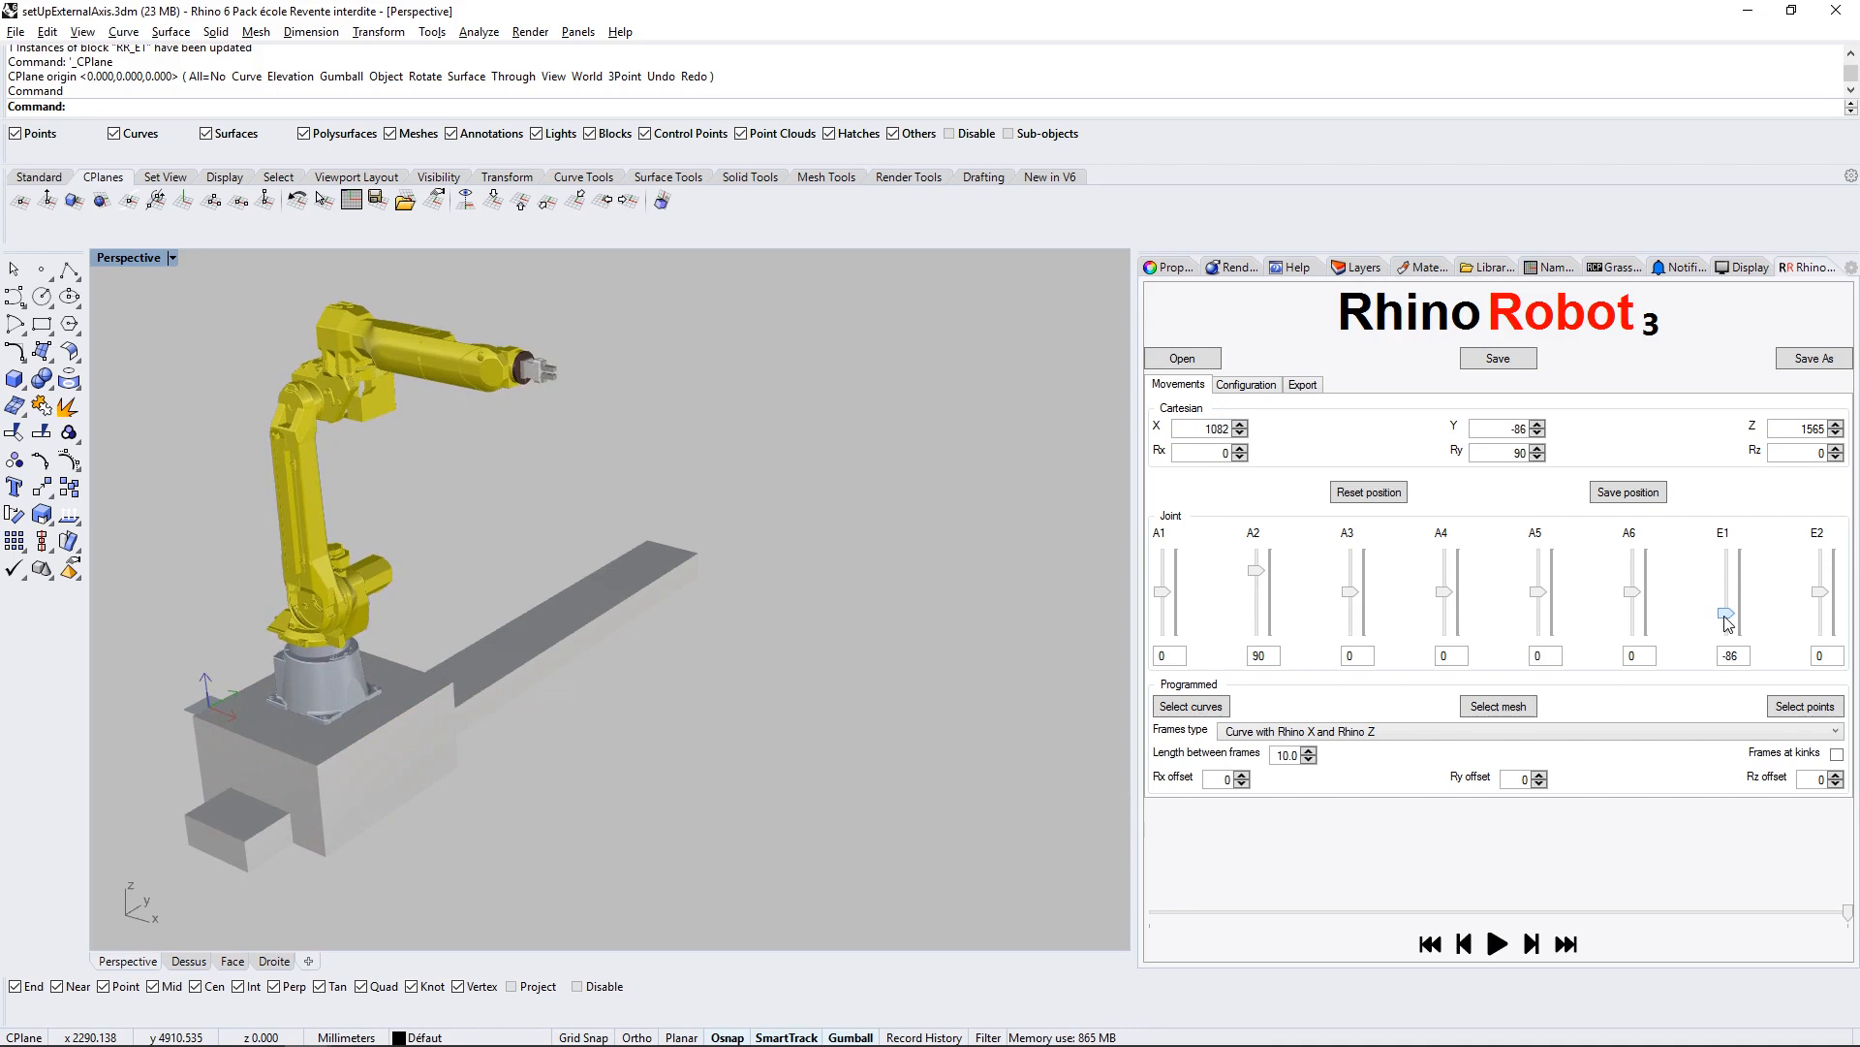
double_click(1733, 655)
type("0")
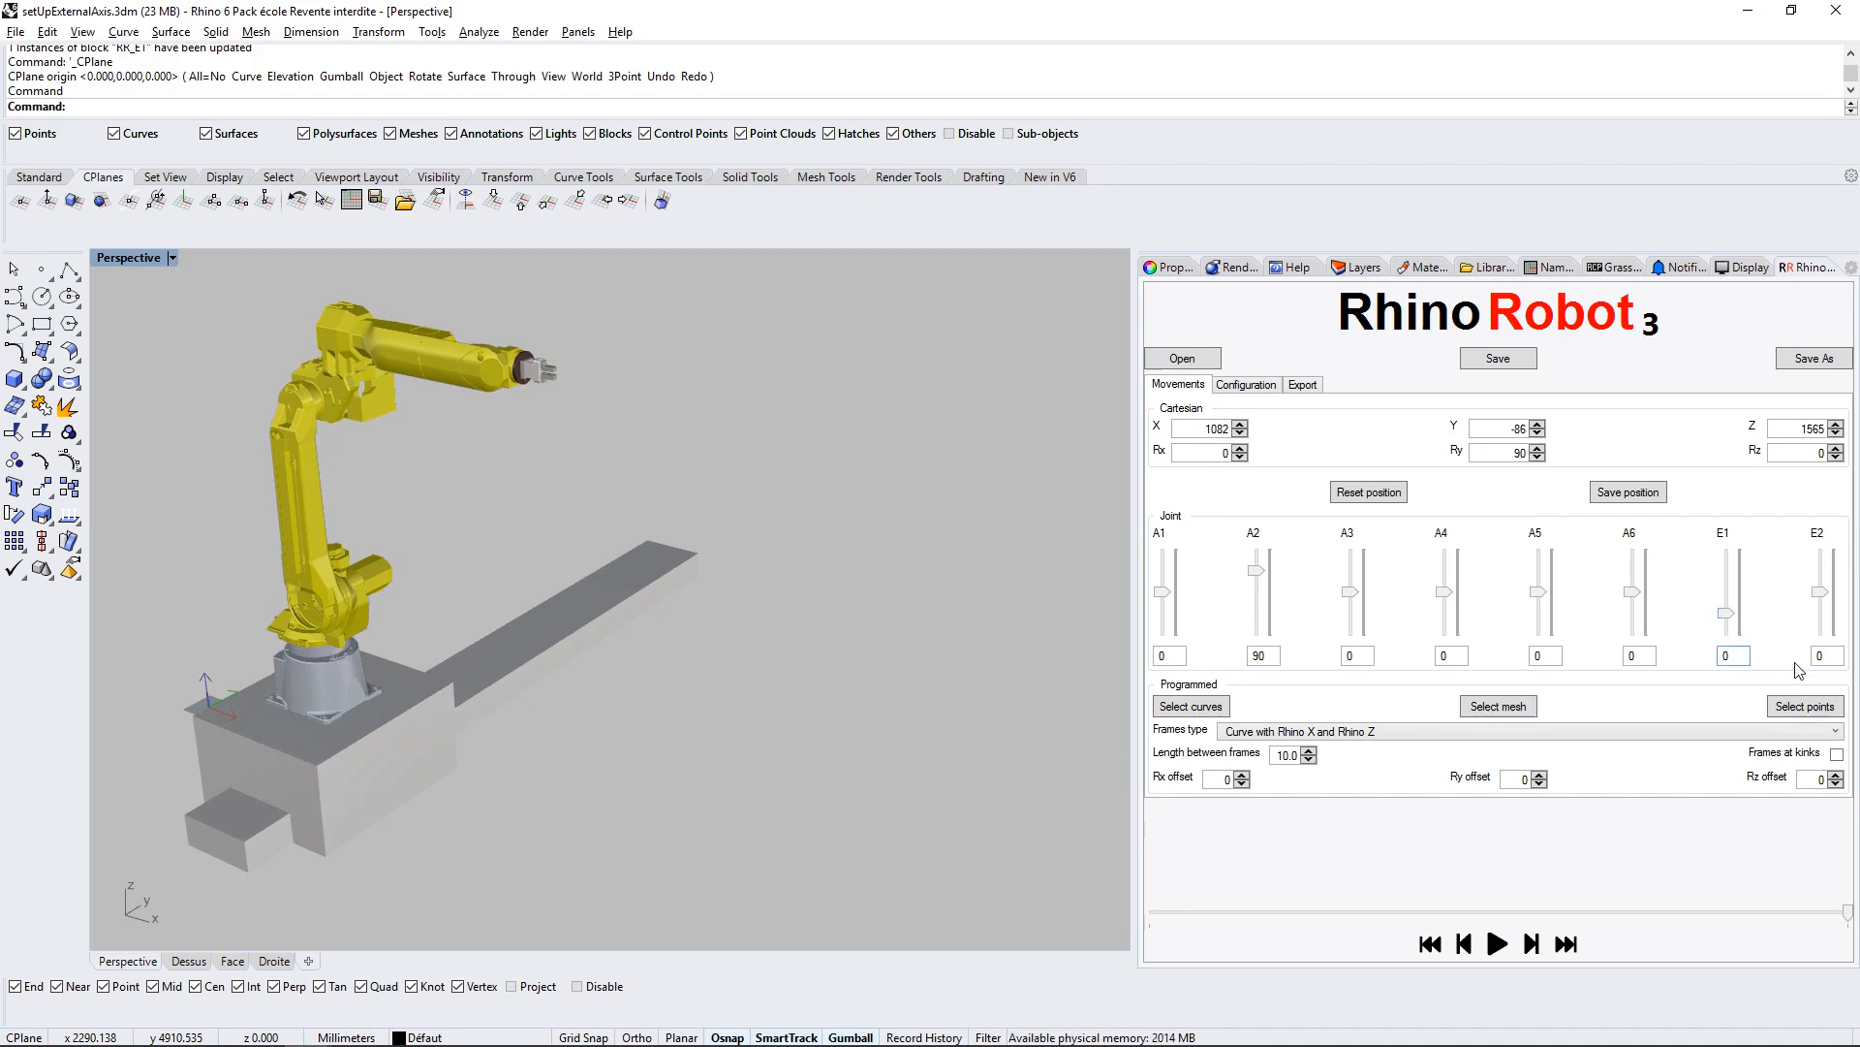
left_click(1645, 654)
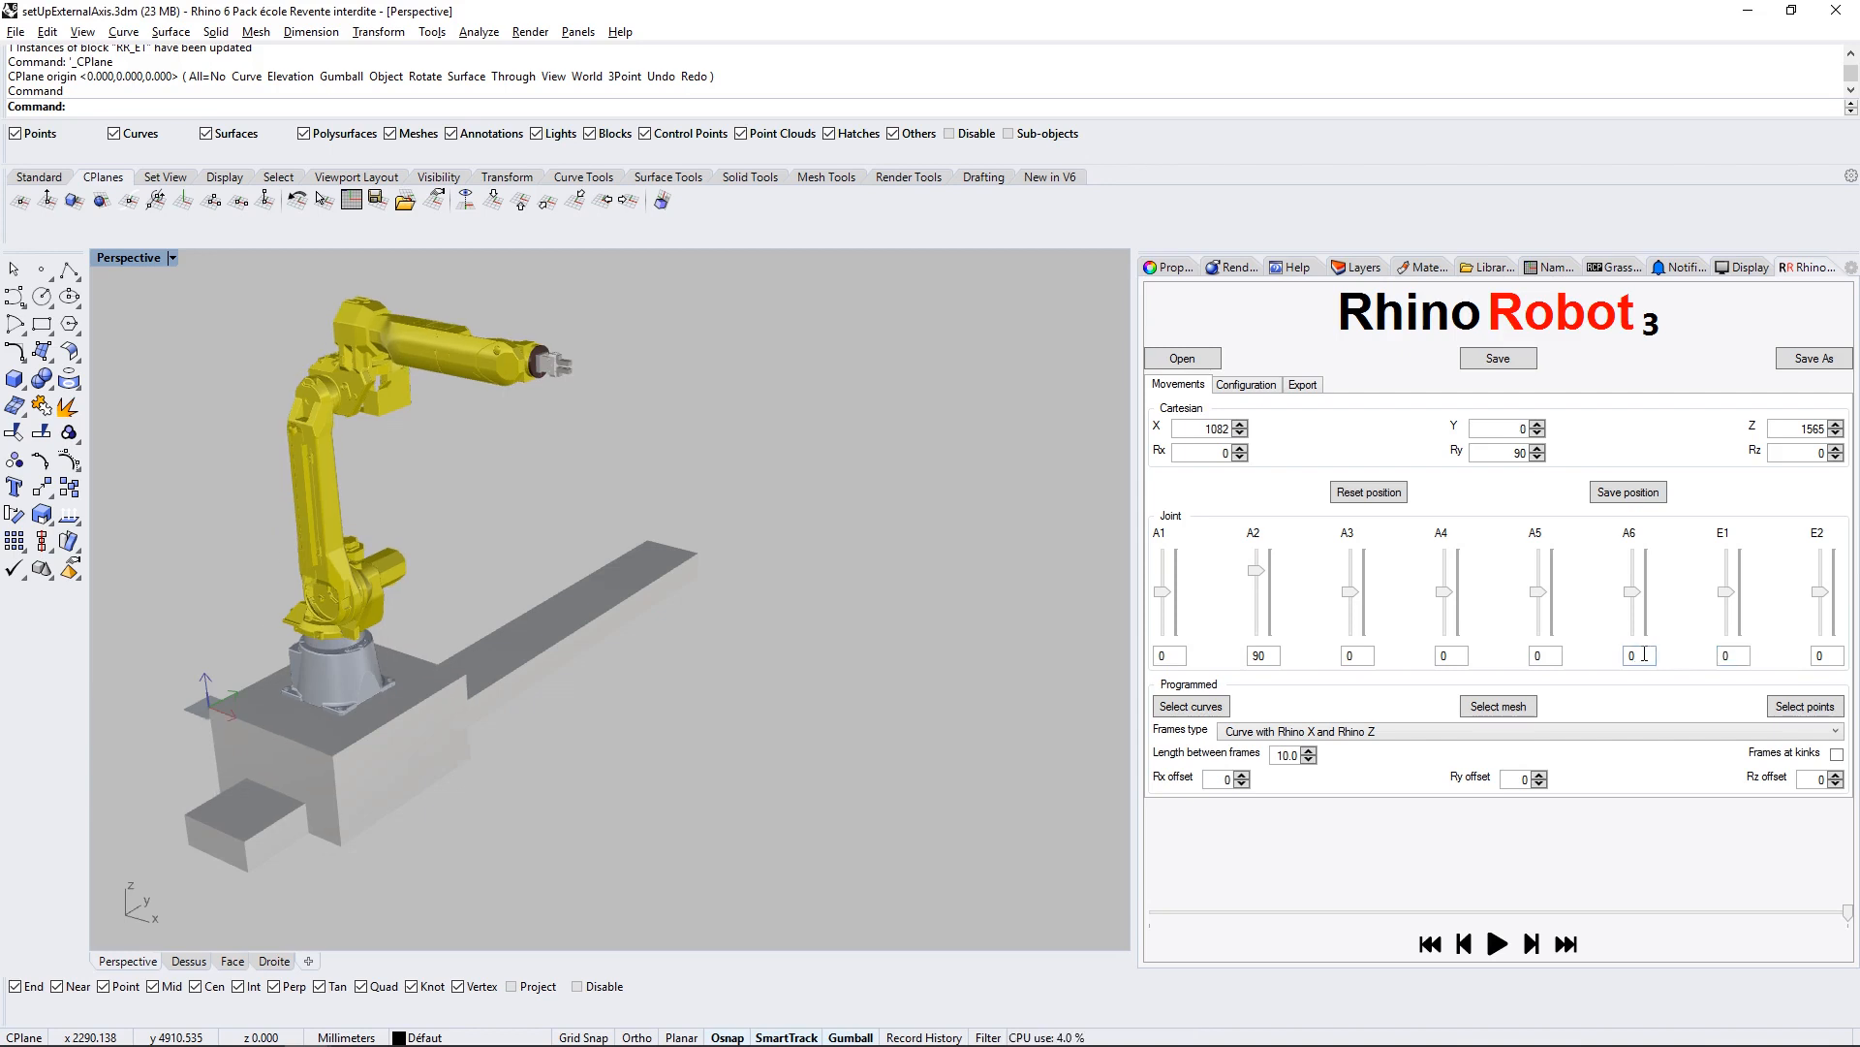
Step: Set the construction plane to World Top and copy the pedestal table from E2Geometry.3dm into setUpExternalAxis.3dm
left_click(499, 204)
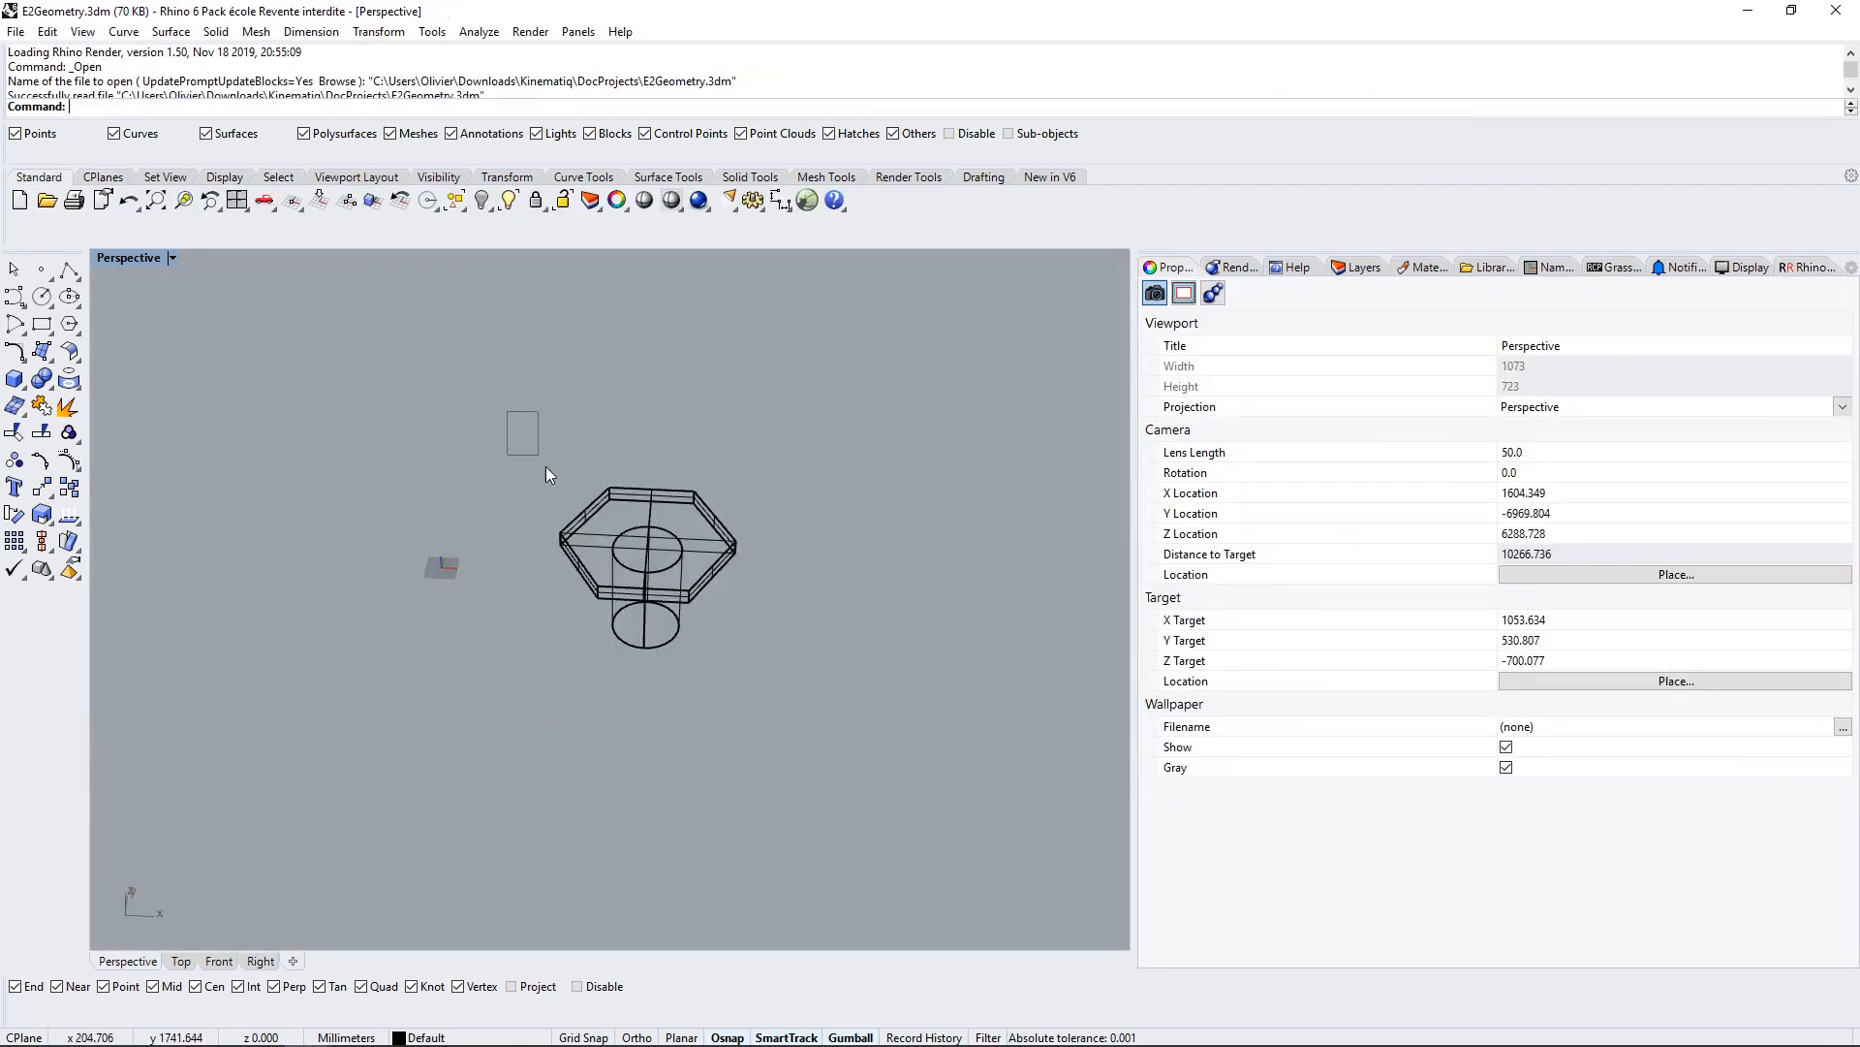
left_click_drag(547, 475, 775, 697)
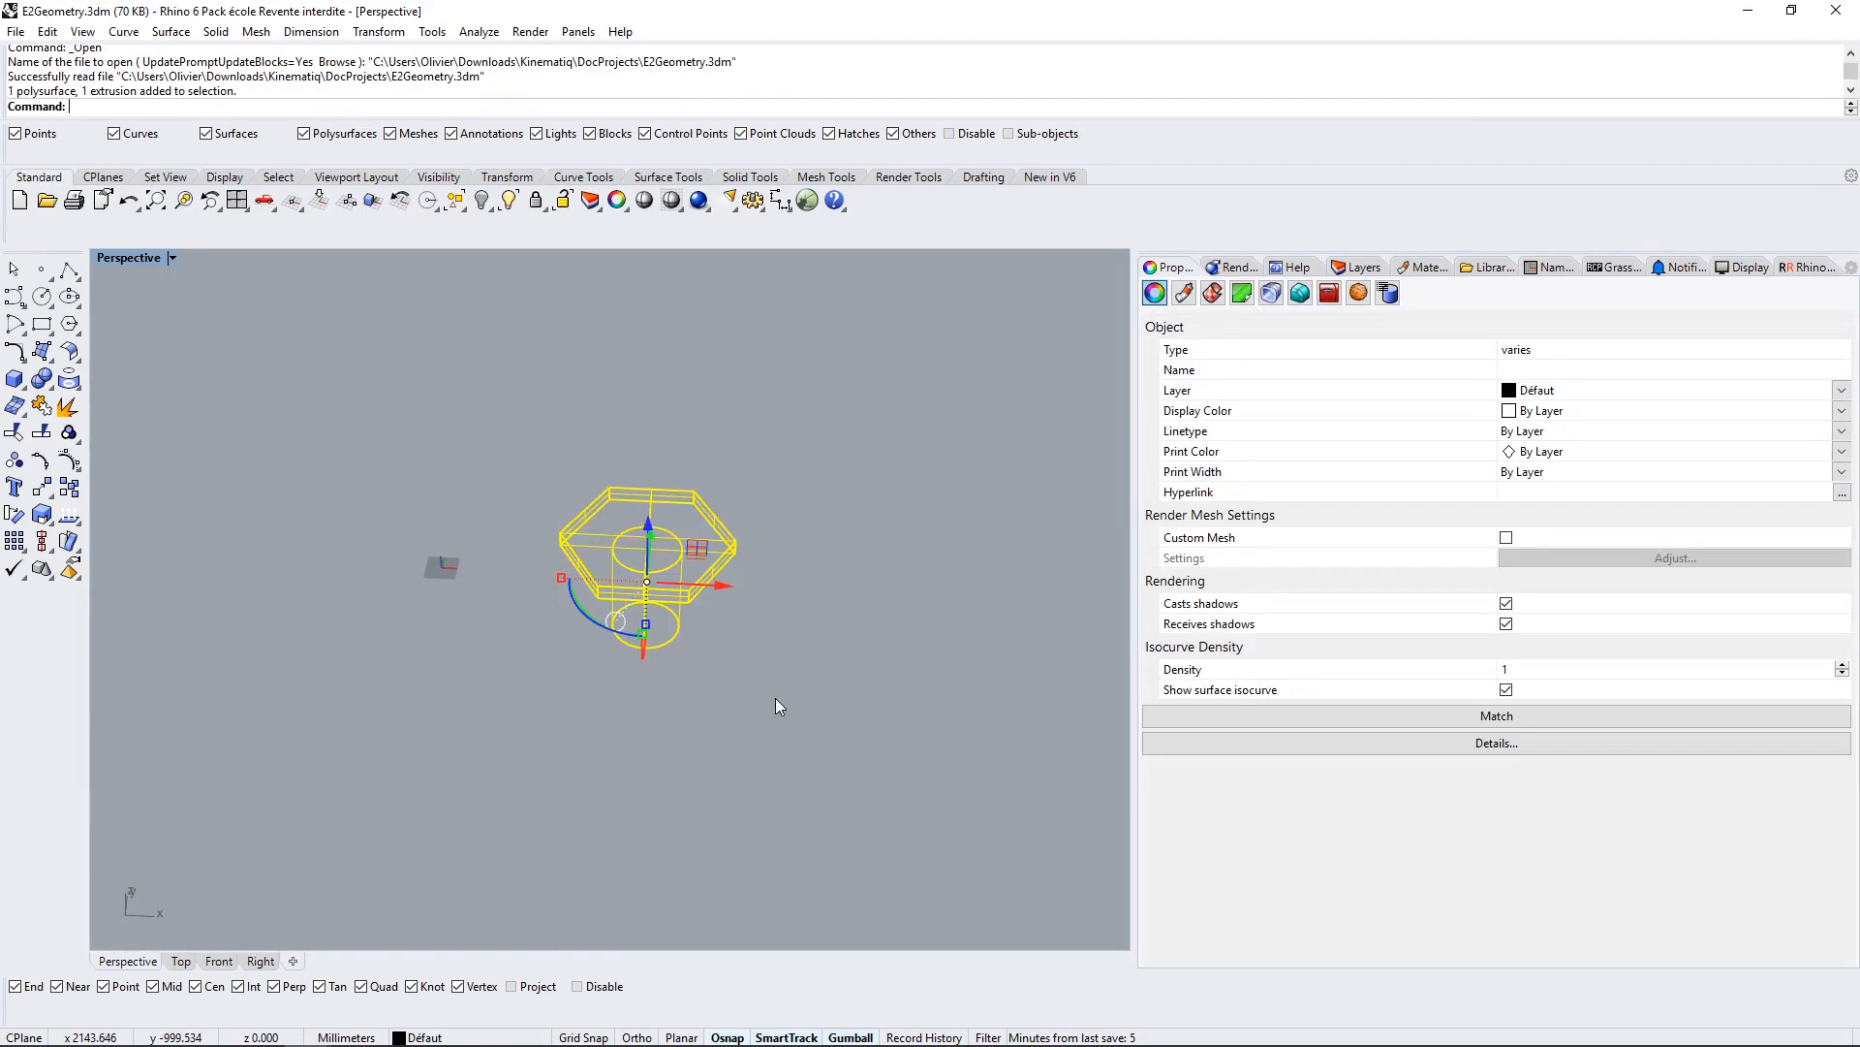
key("ctrl+c")
key("alt+Tab")
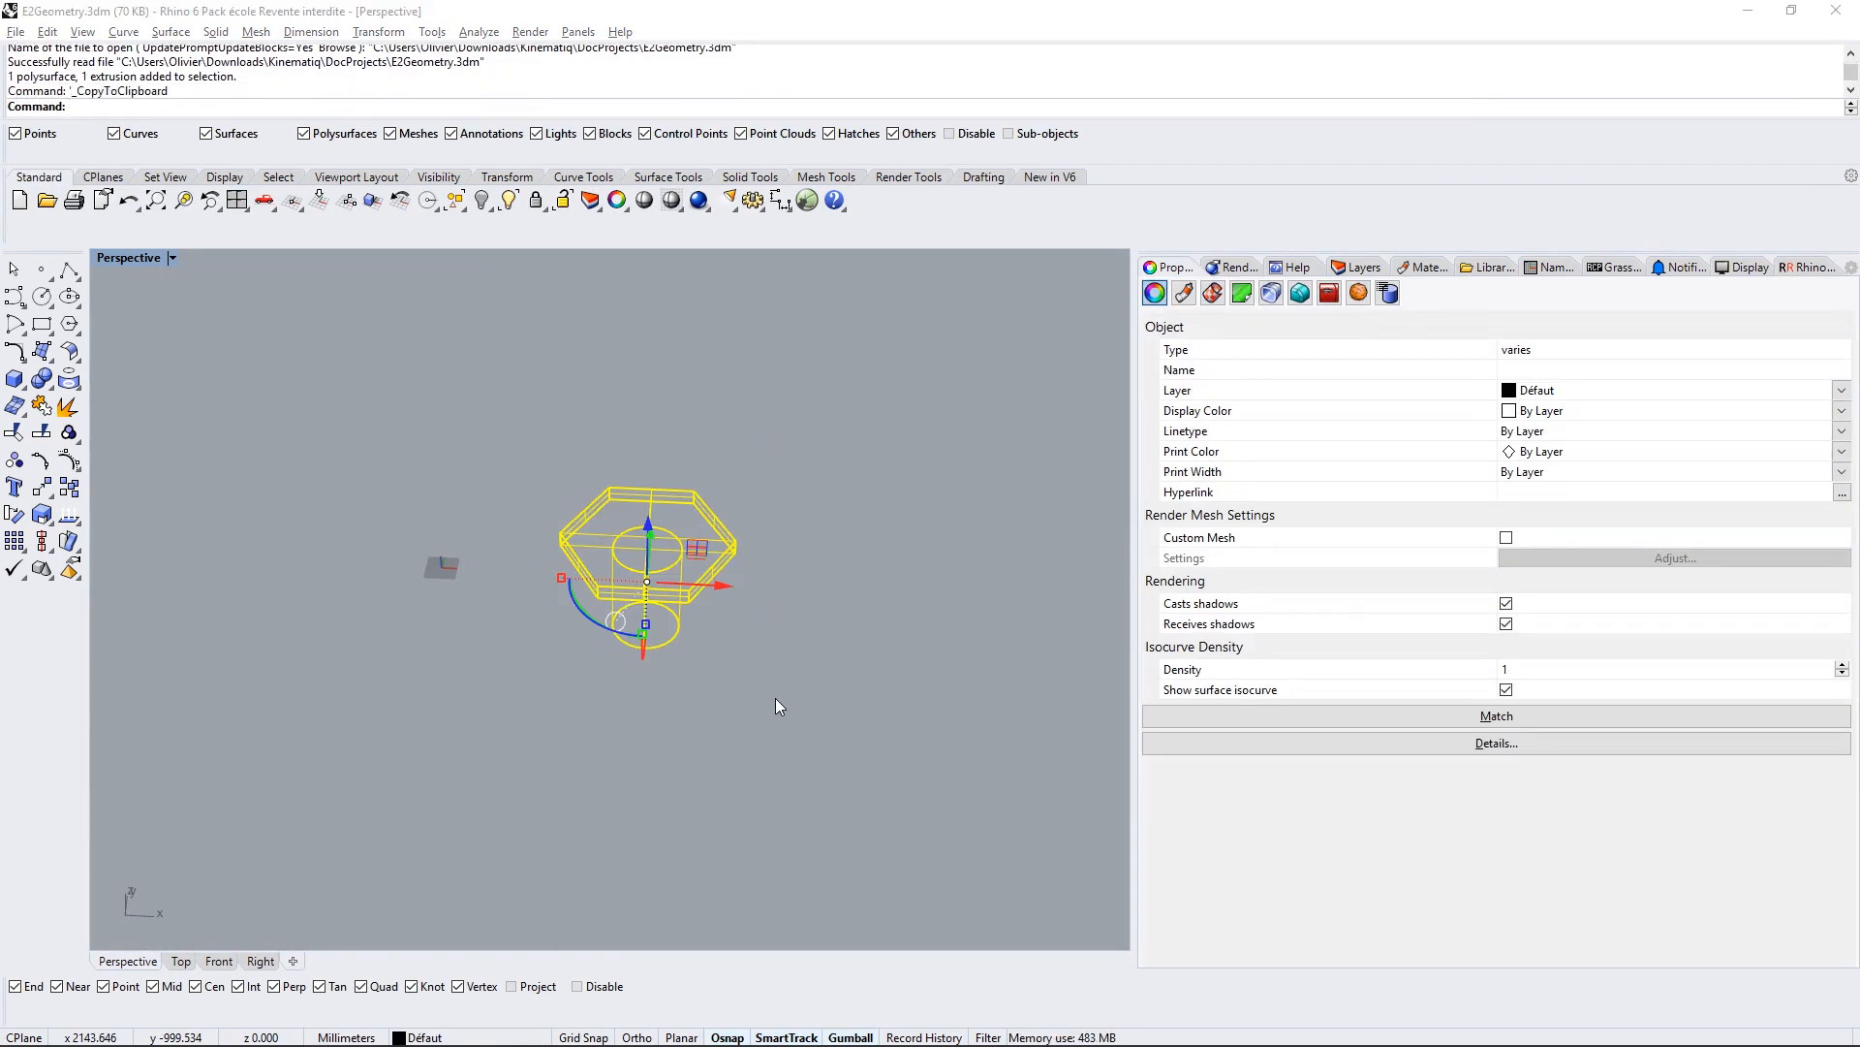
key("alt+Tab")
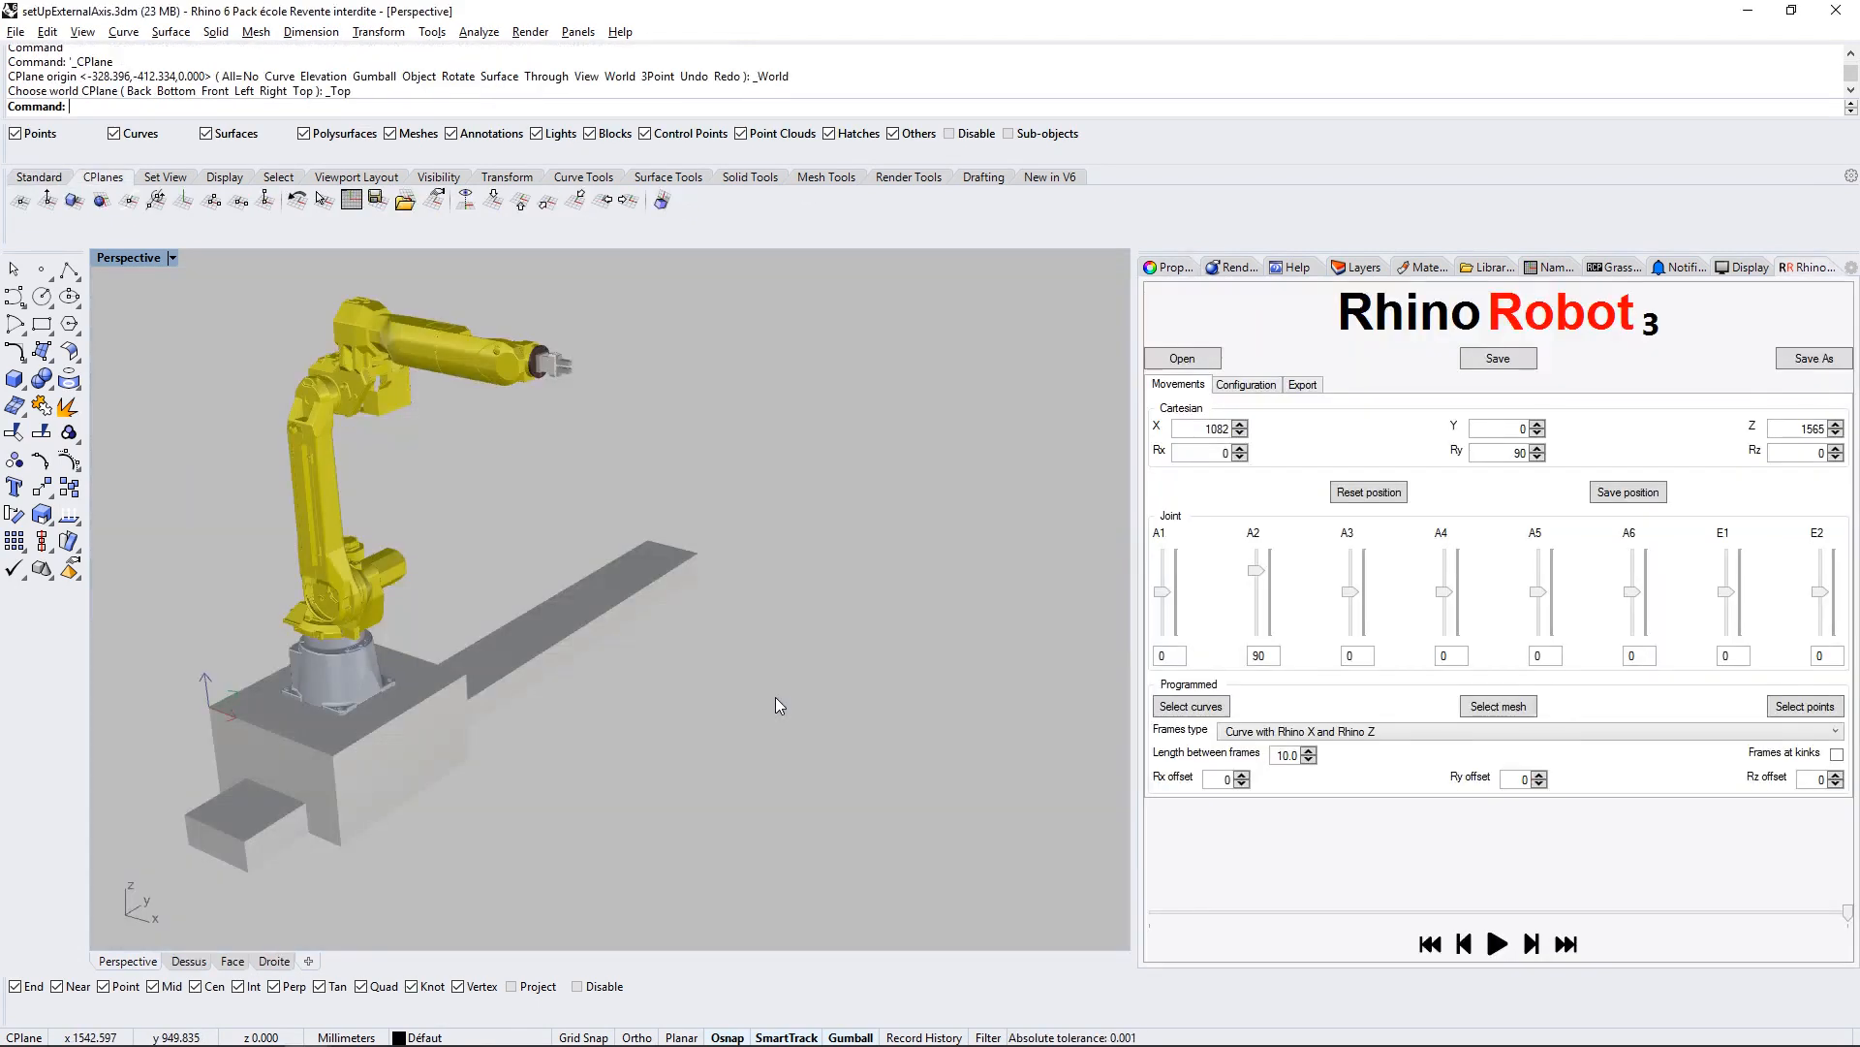
key("ctrl+v")
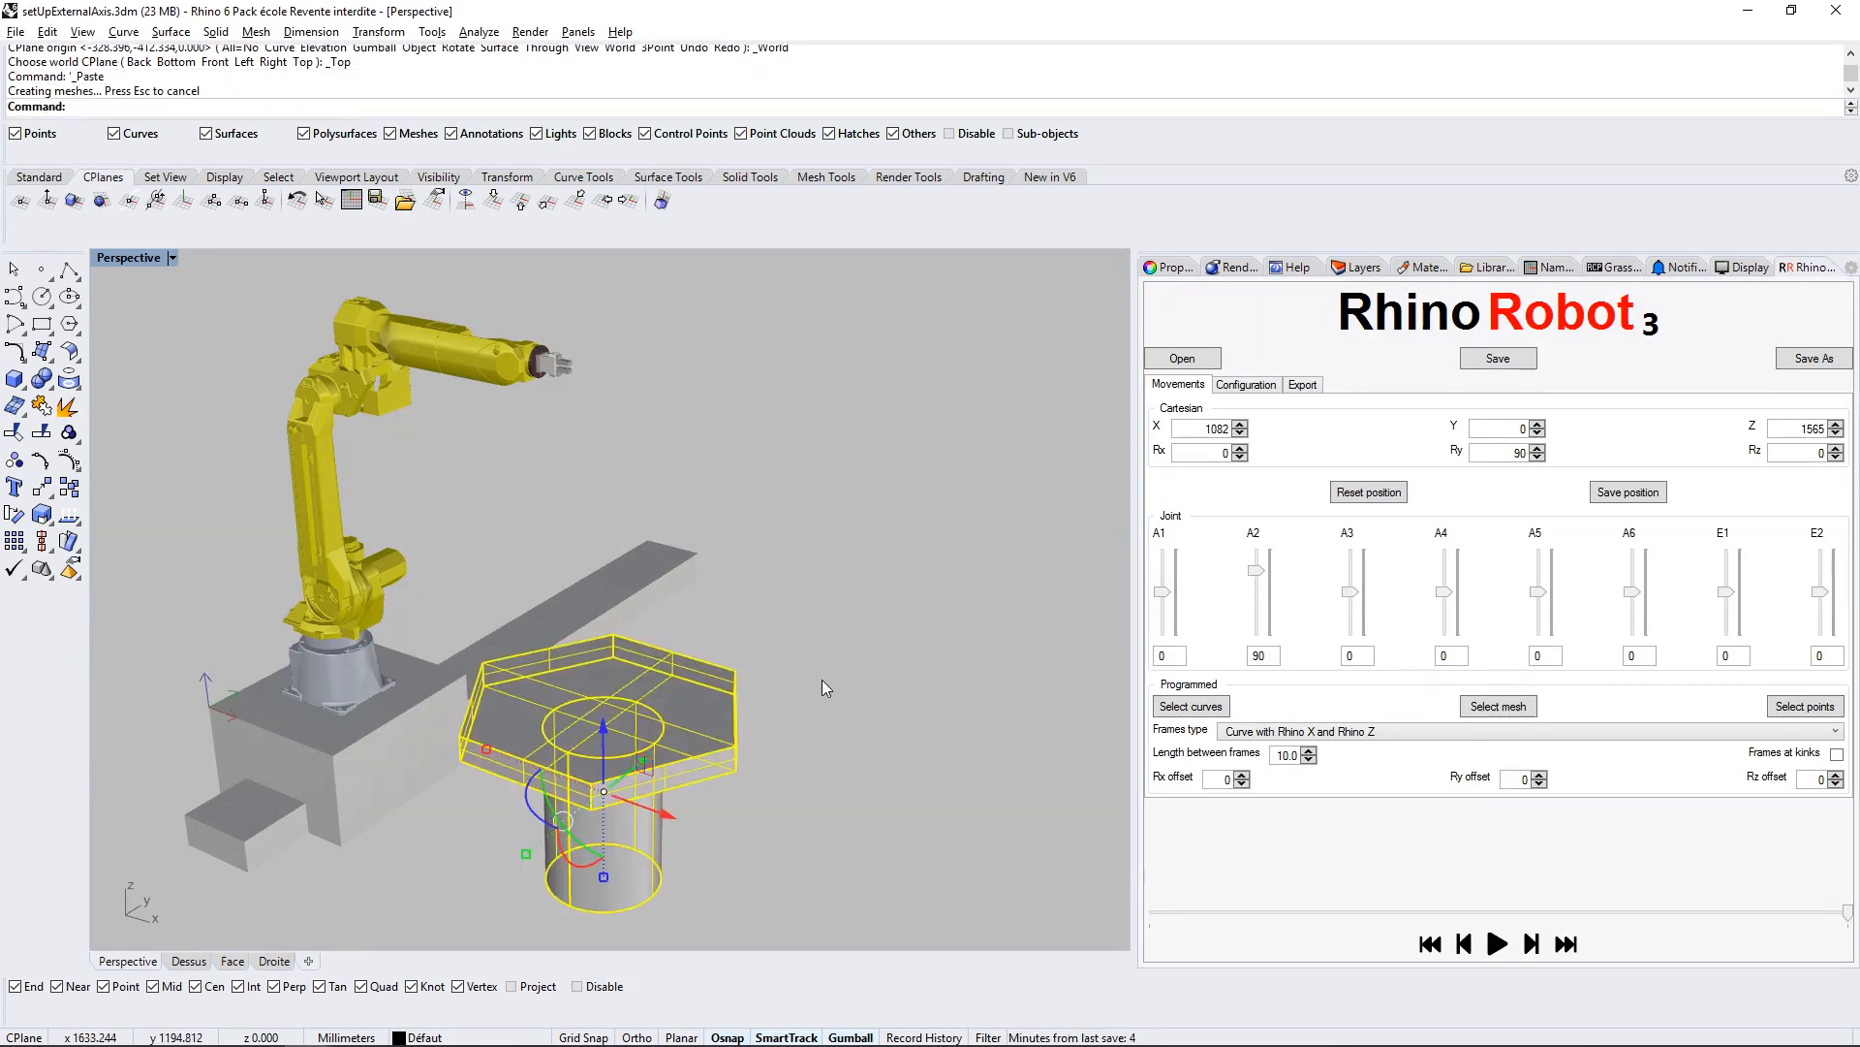
Step: Make the pasted table a block with base point 0 and name RR_E2, replacing the existing block definition
type("B")
key("Return")
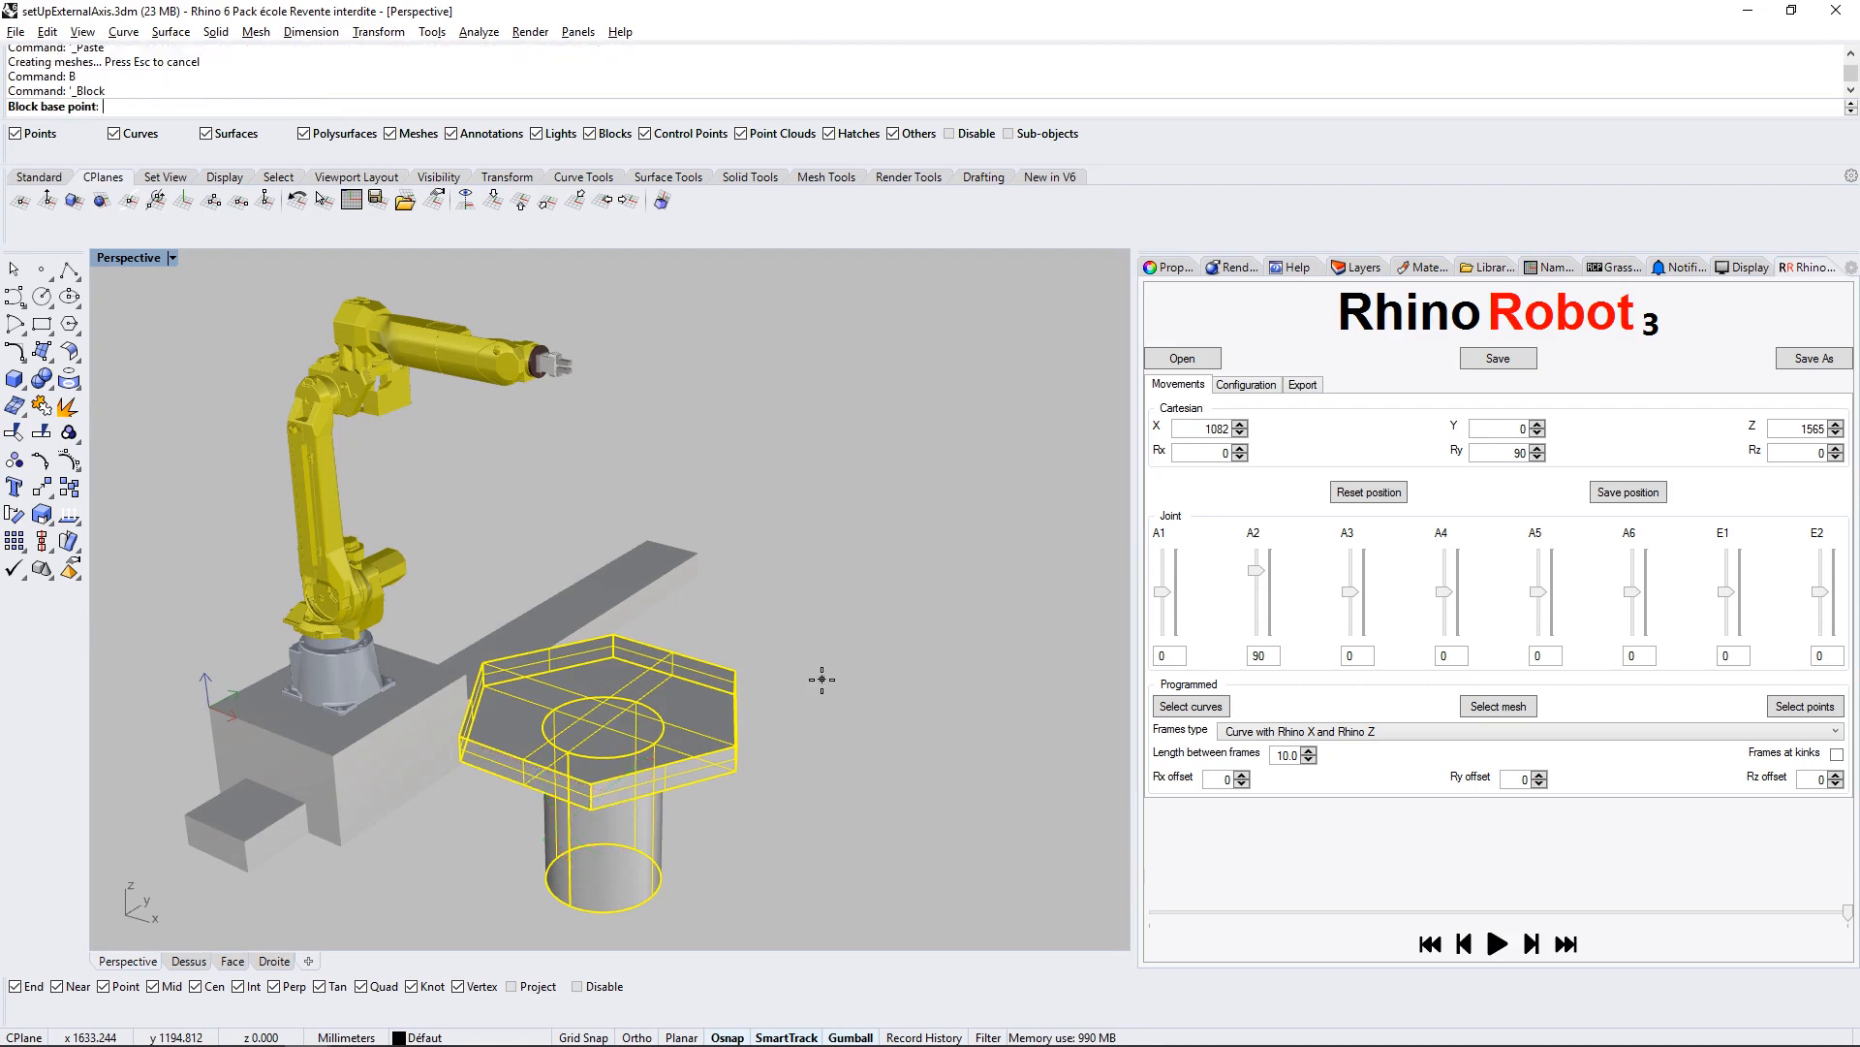
type("0")
key("Return")
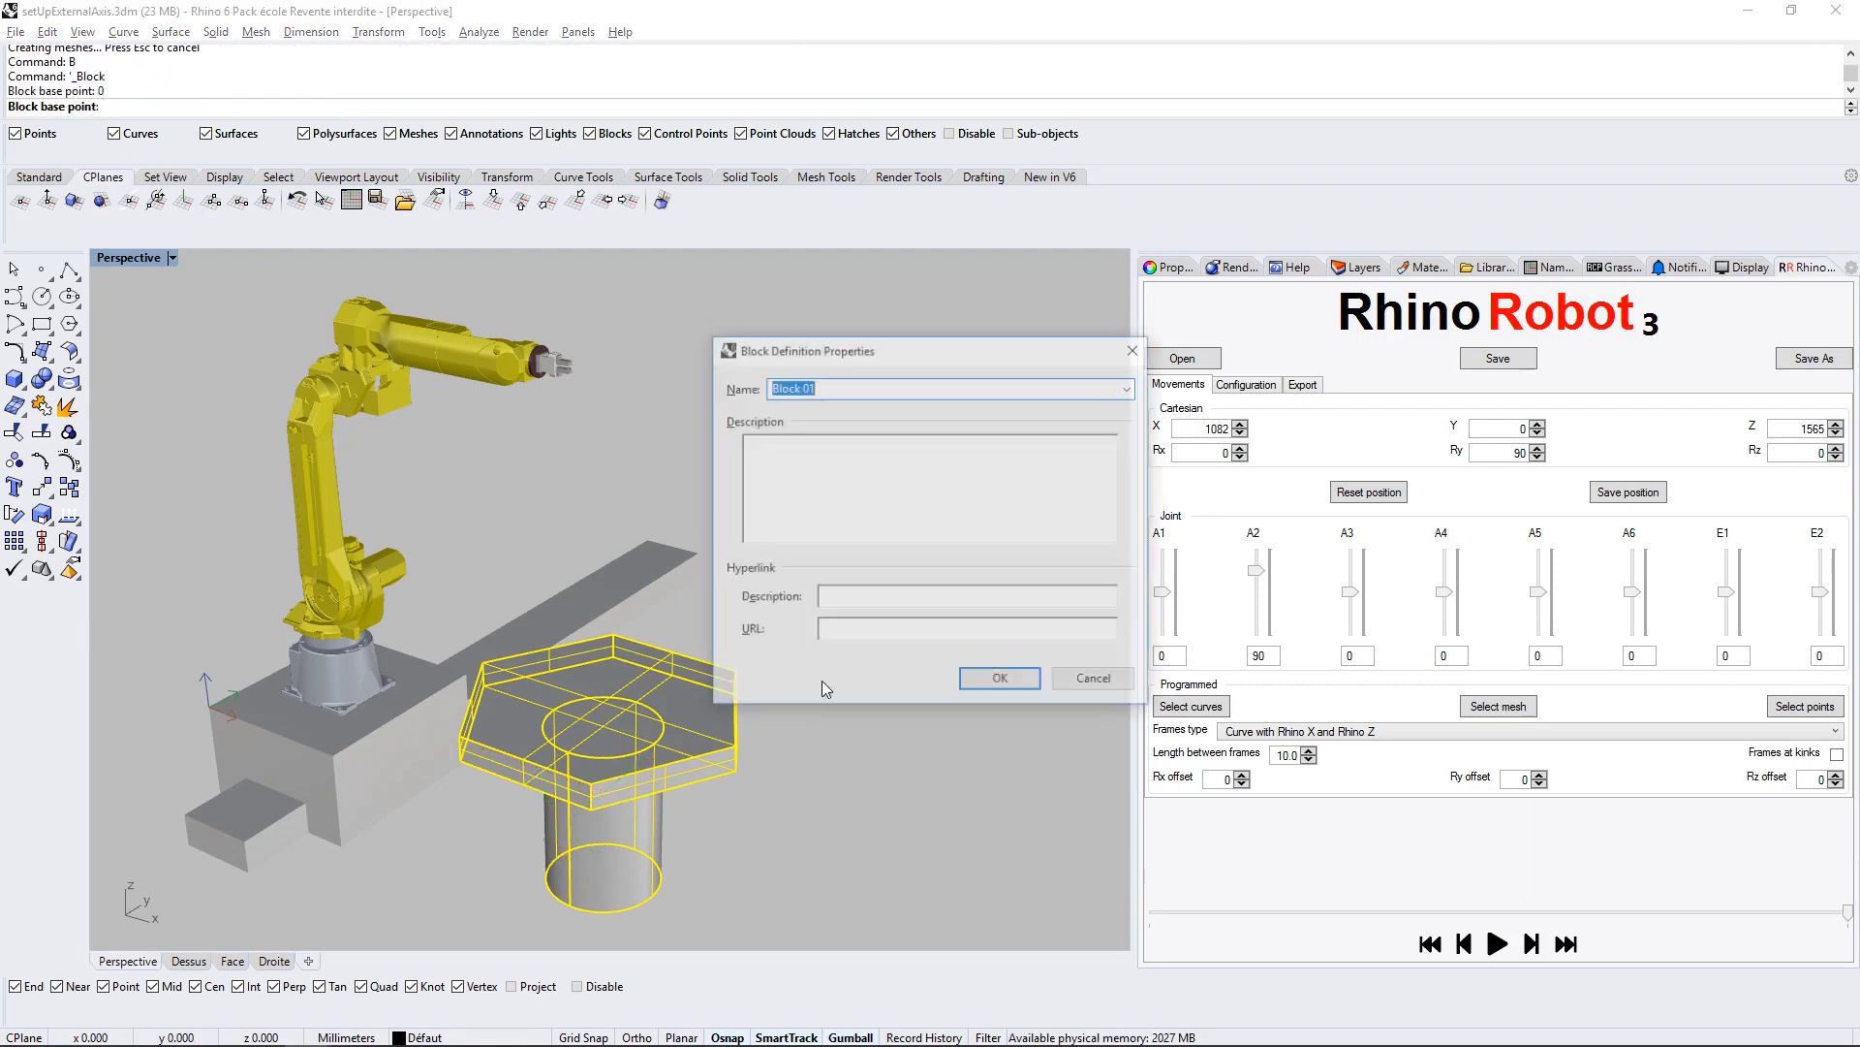
type("RR_E")
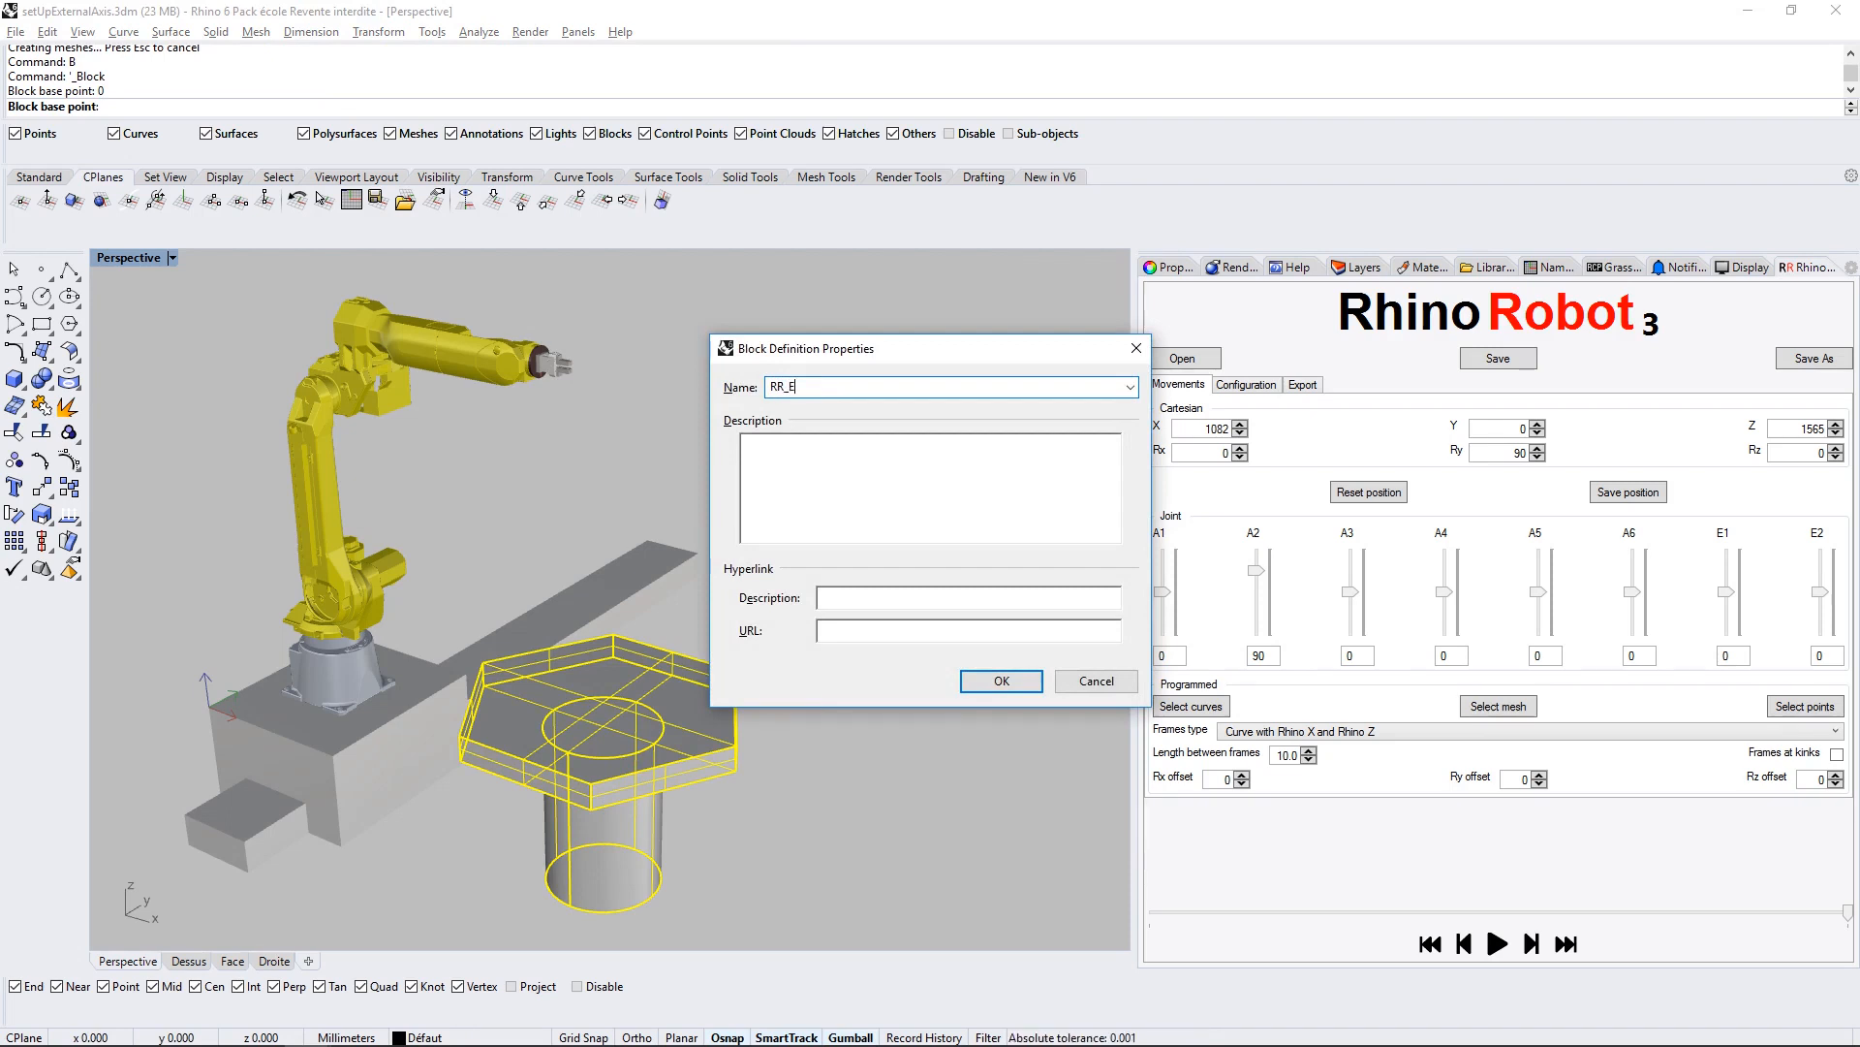
type("2")
left_click(1001, 681)
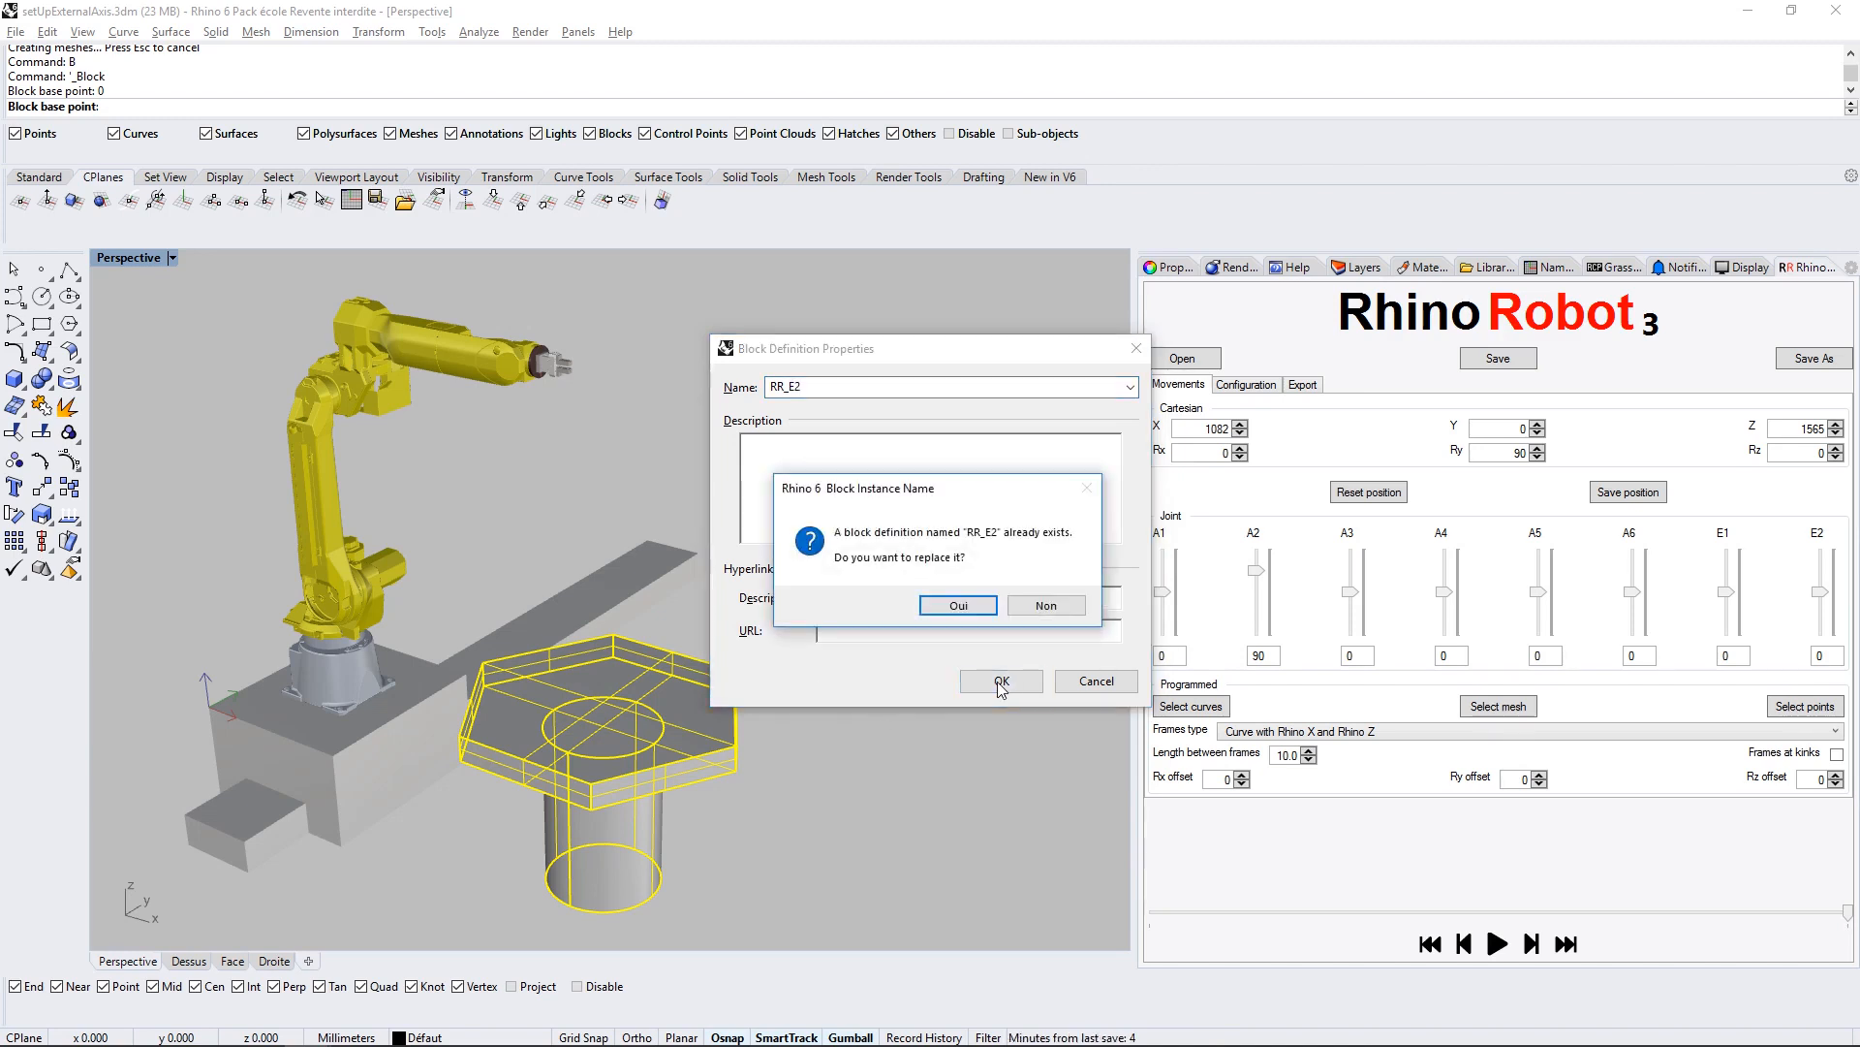
left_click(958, 604)
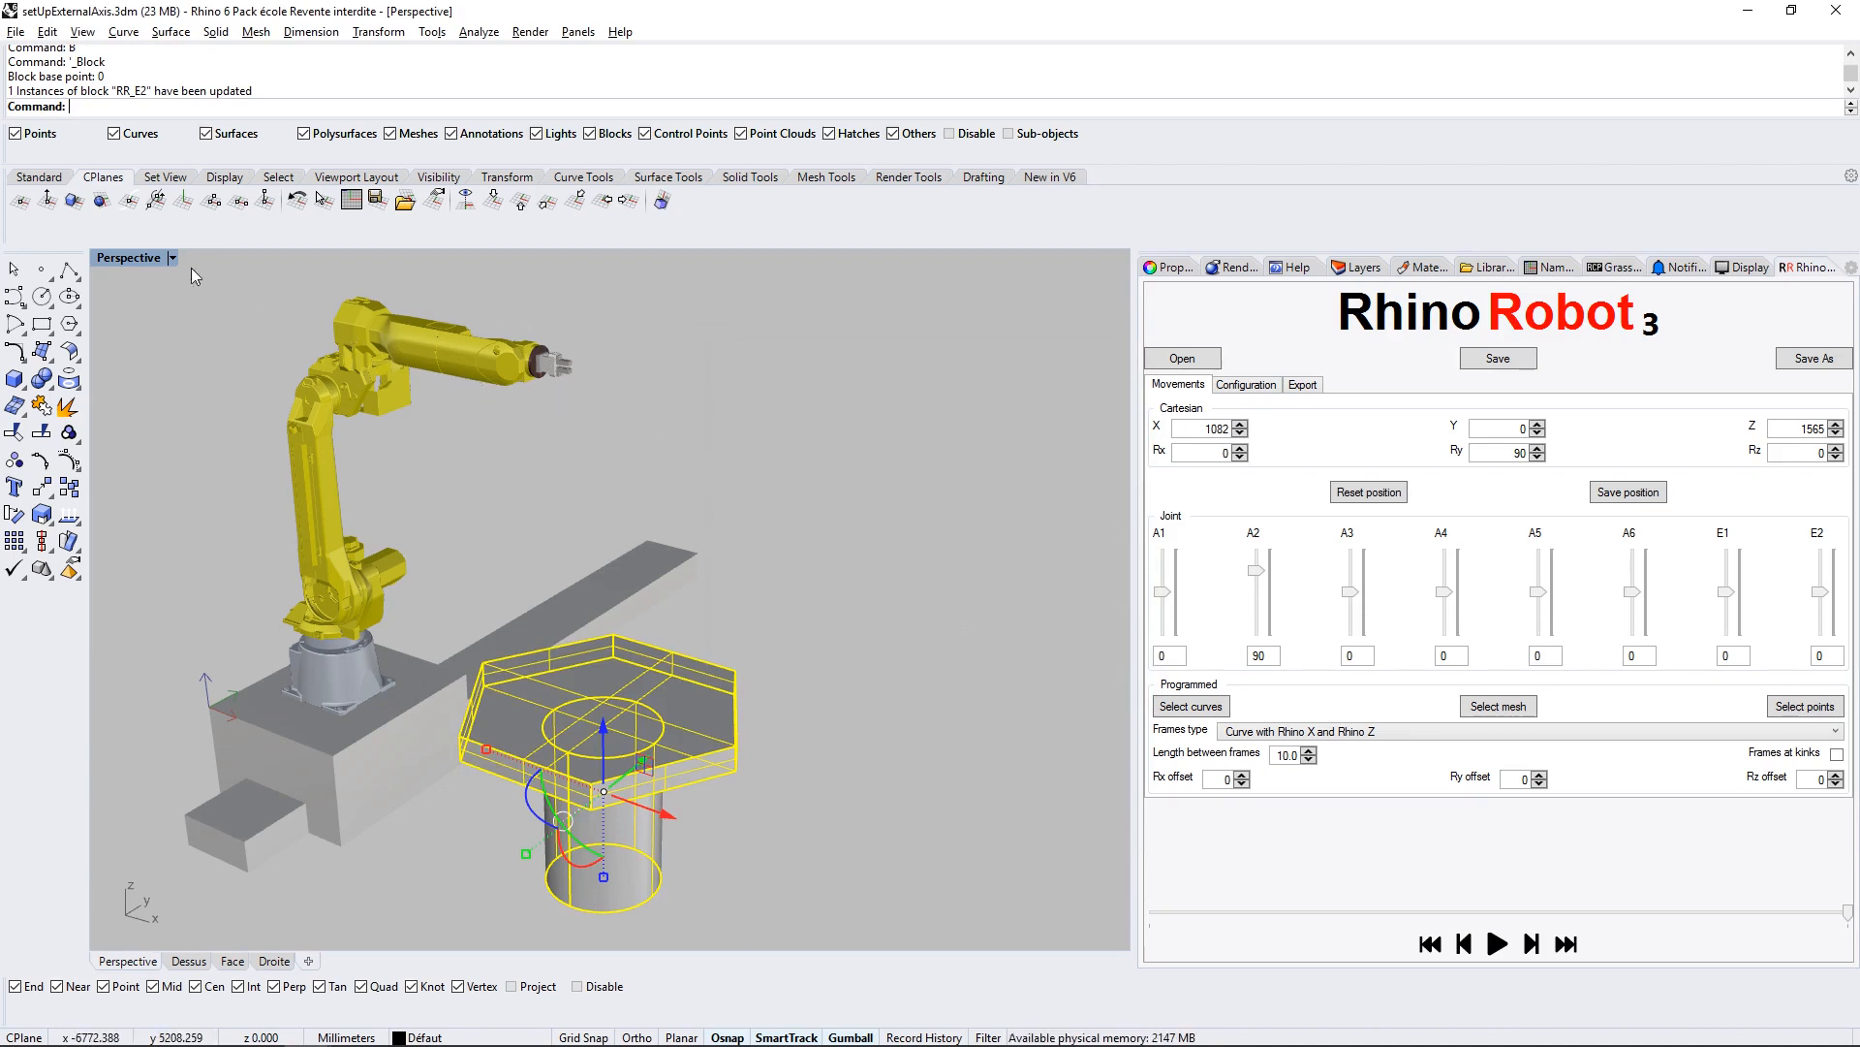
Step: Set the construction plane origin at the centre of the hexagonal table top and save it as RR_E2, replacing the existing named plane
left_click(19, 200)
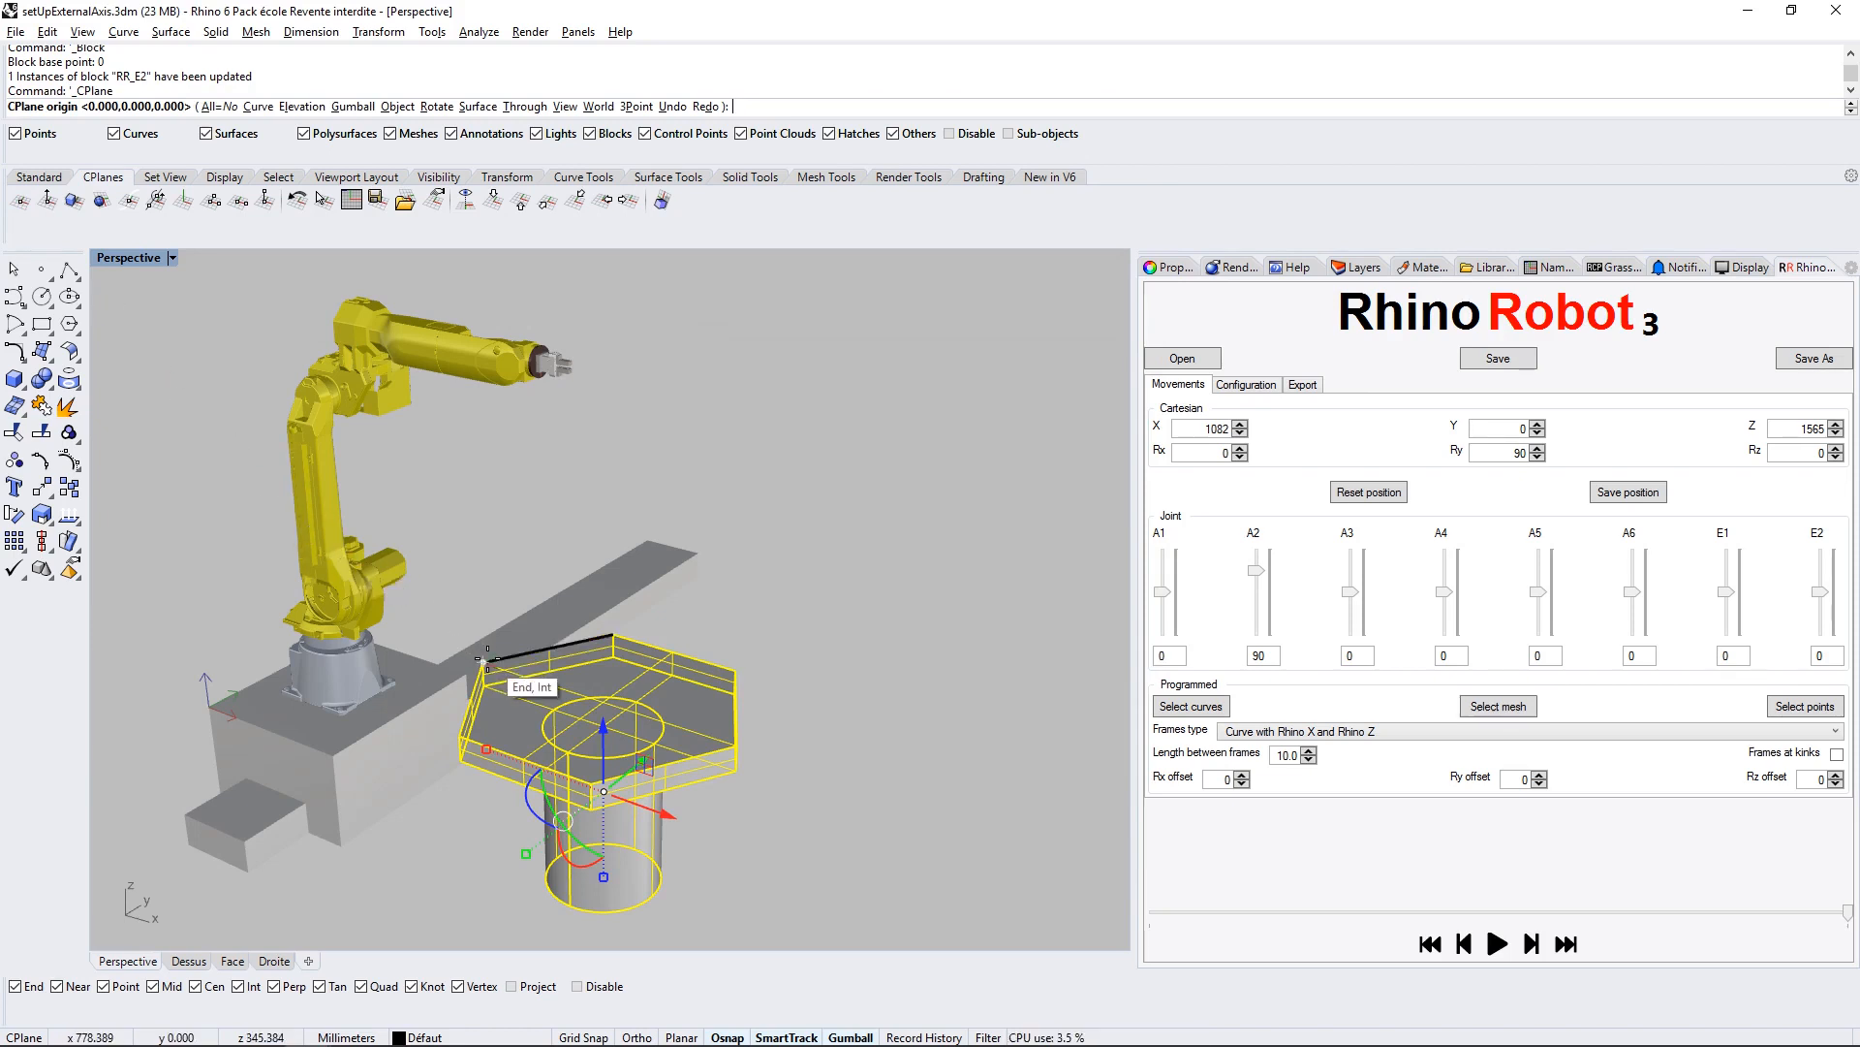
left_click(603, 697)
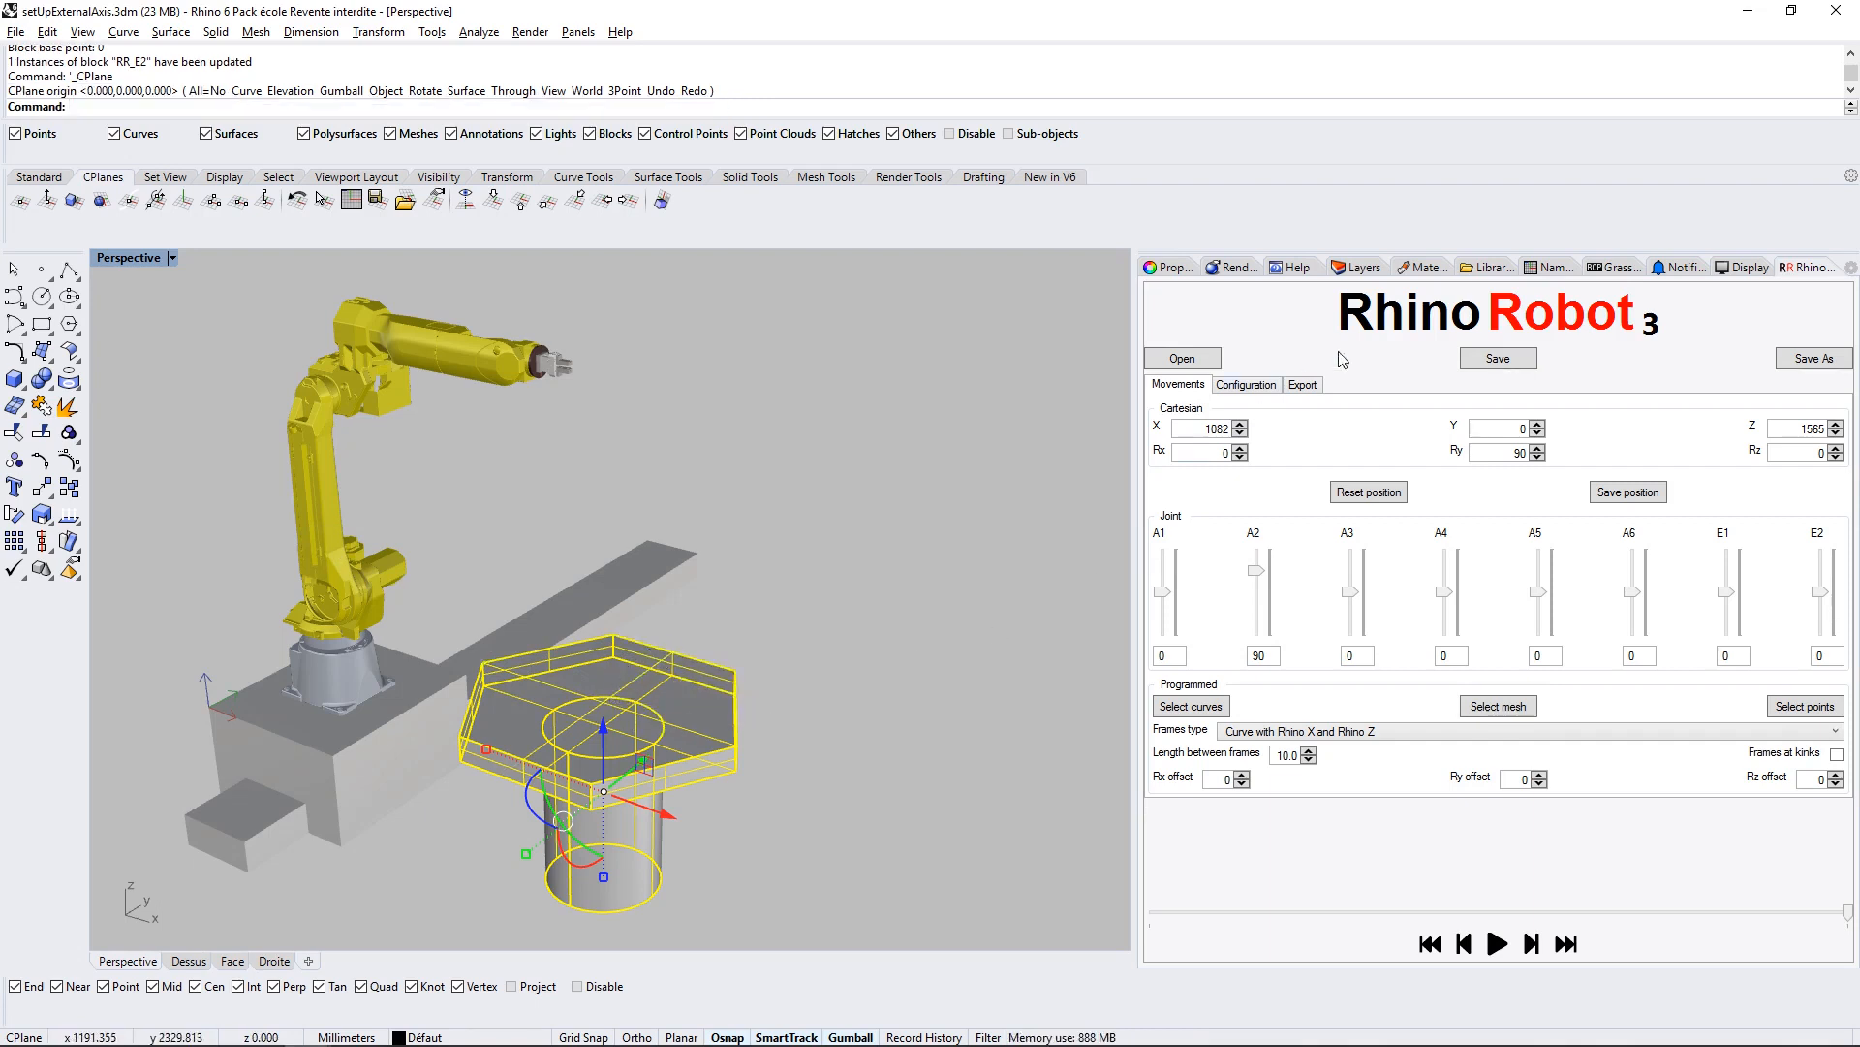
left_click(1548, 267)
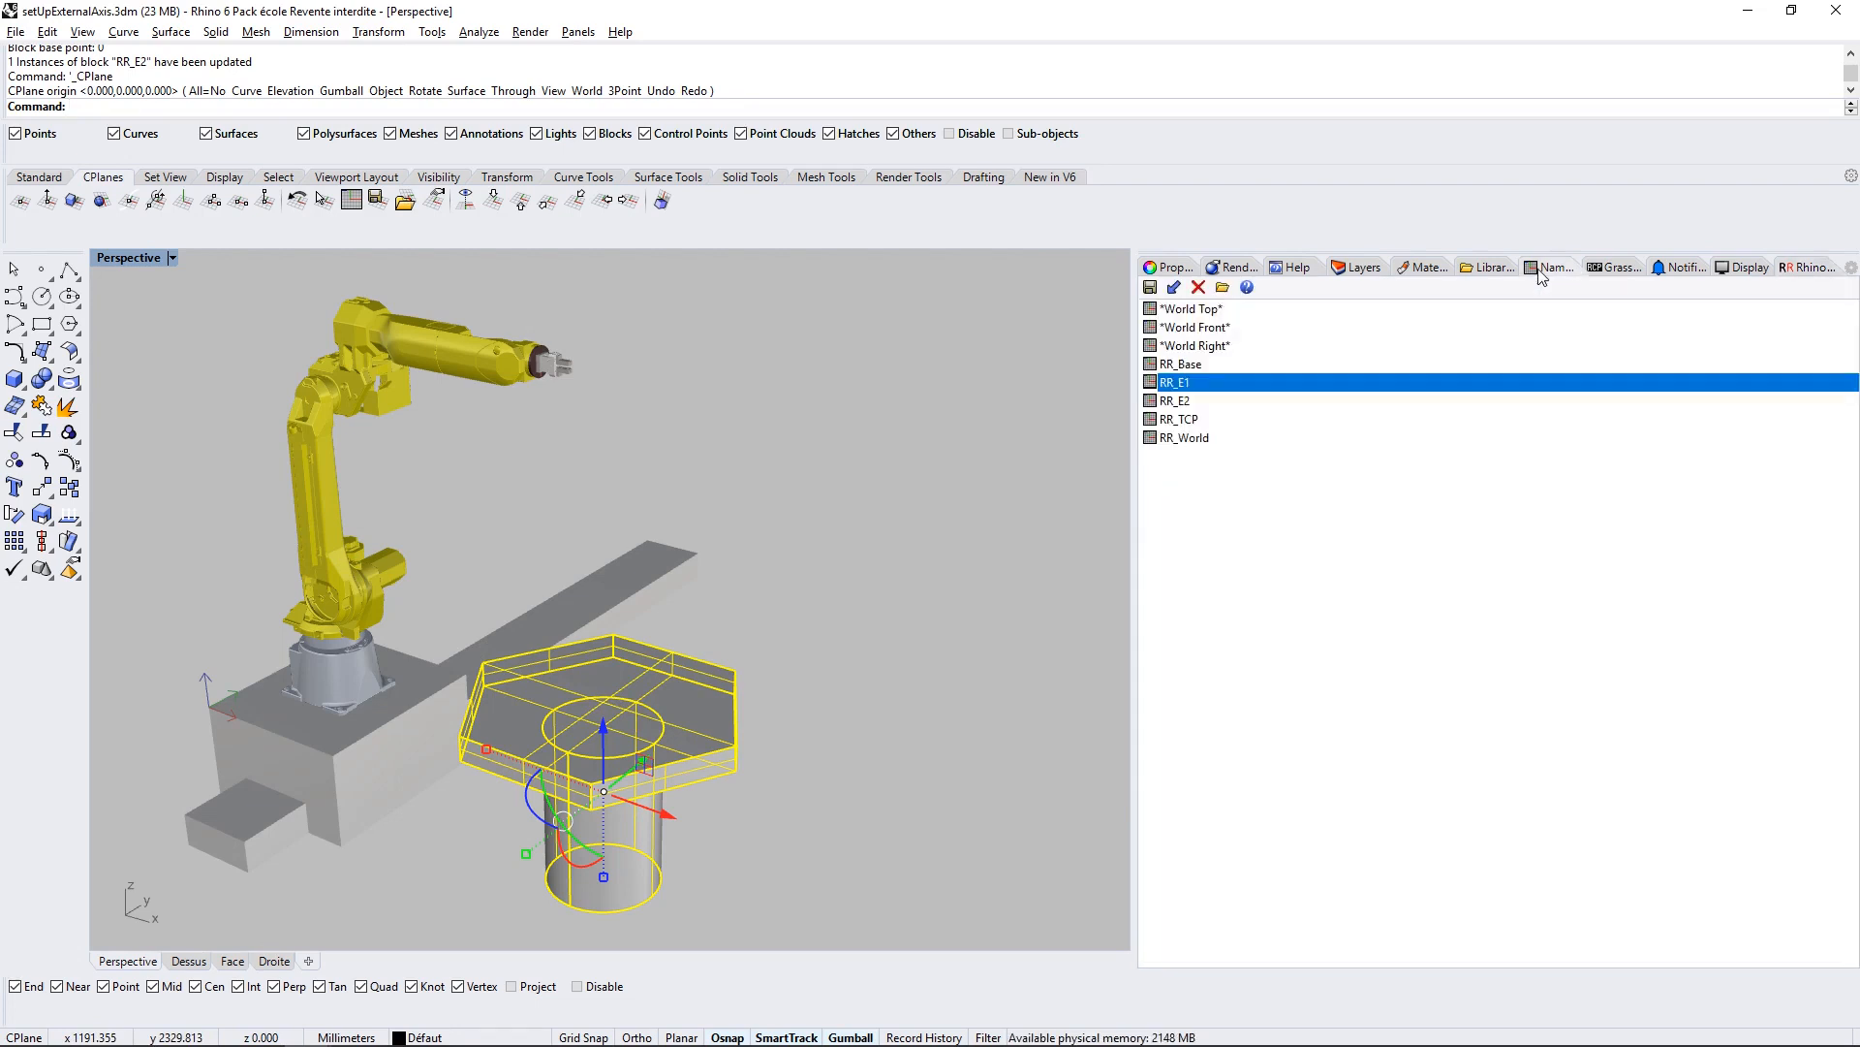
double_click(1179, 403)
right_click(1179, 407)
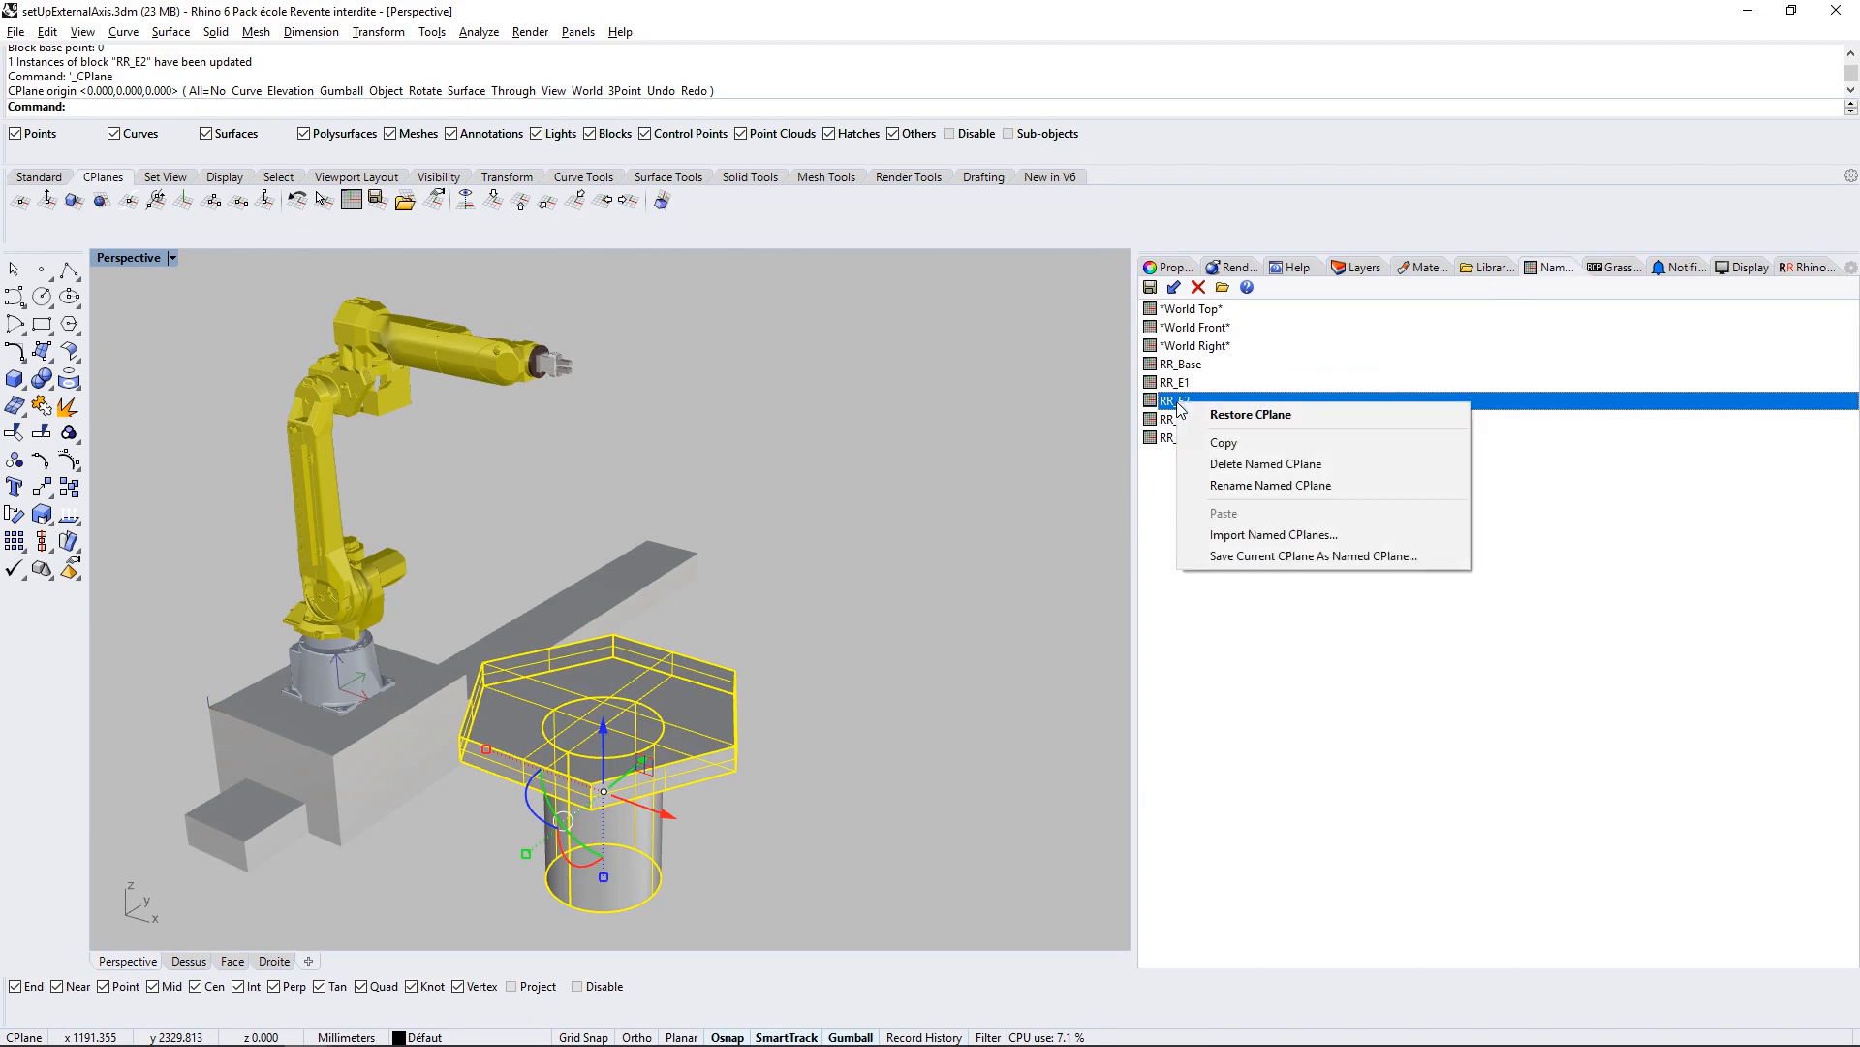
left_click(1233, 557)
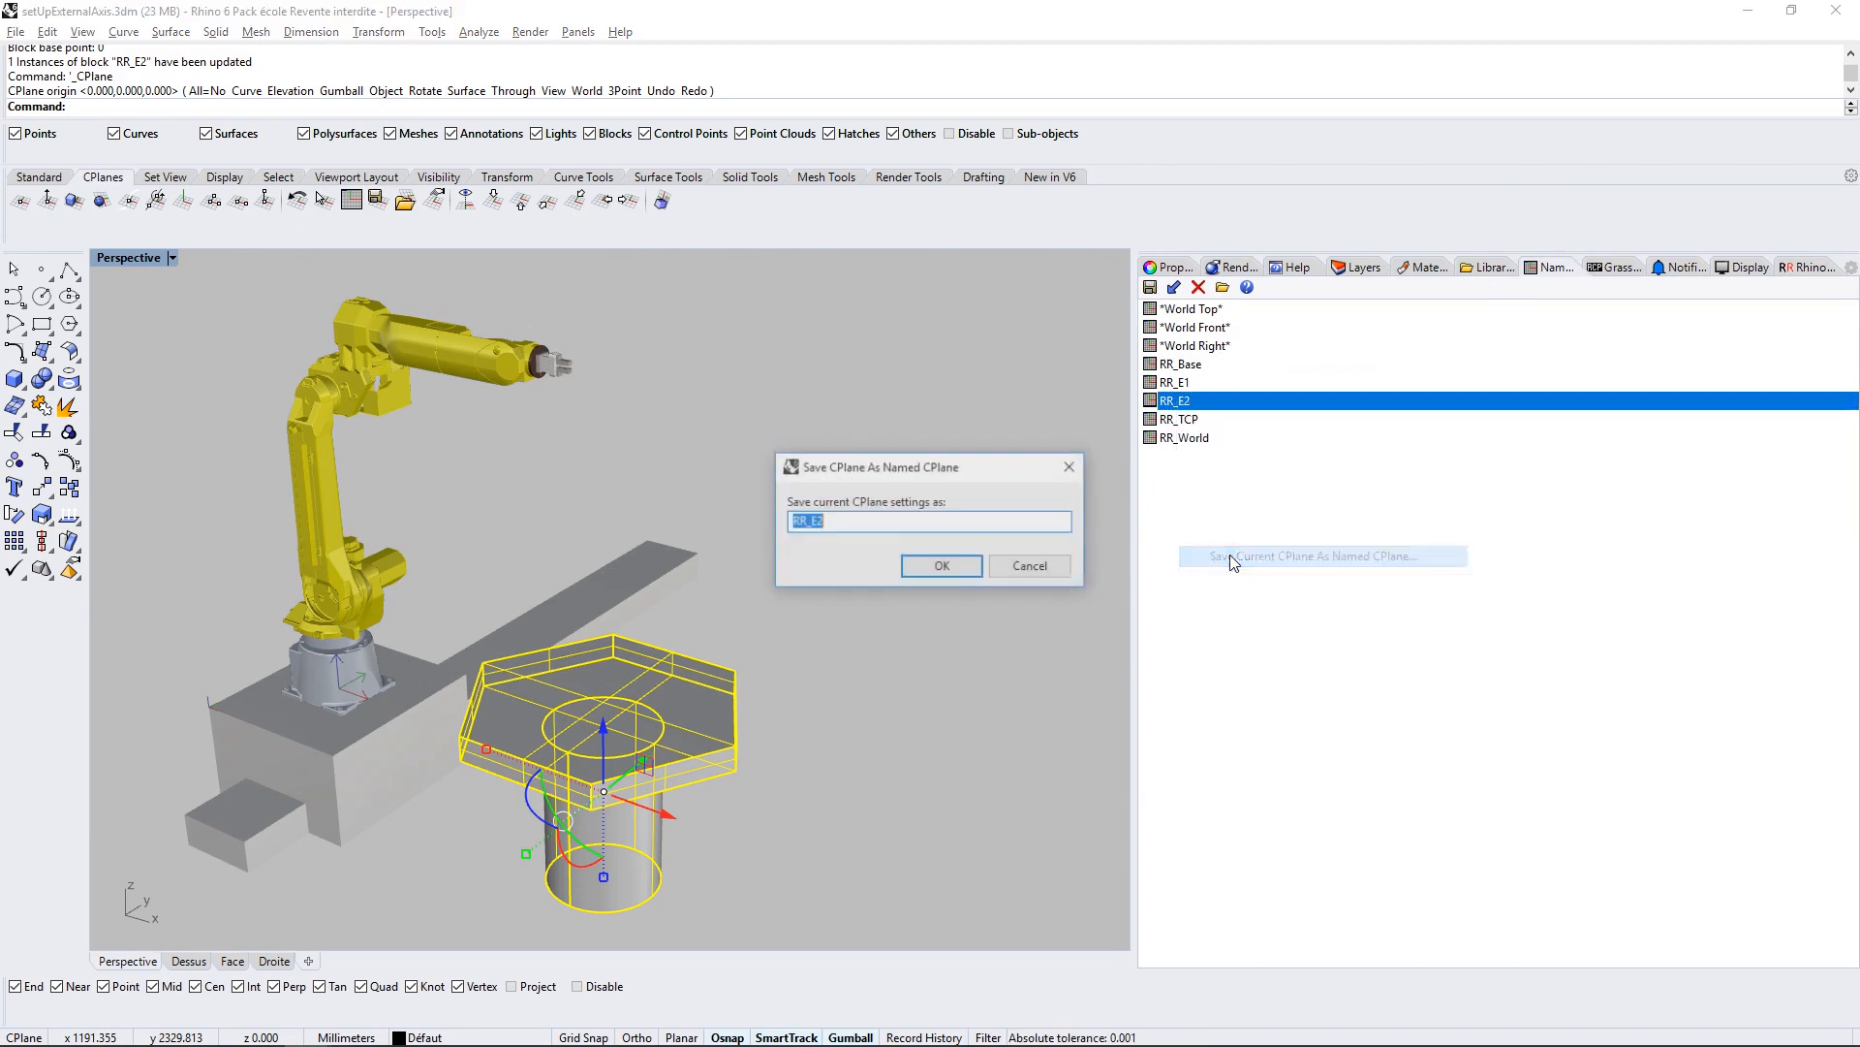
left_click(943, 568)
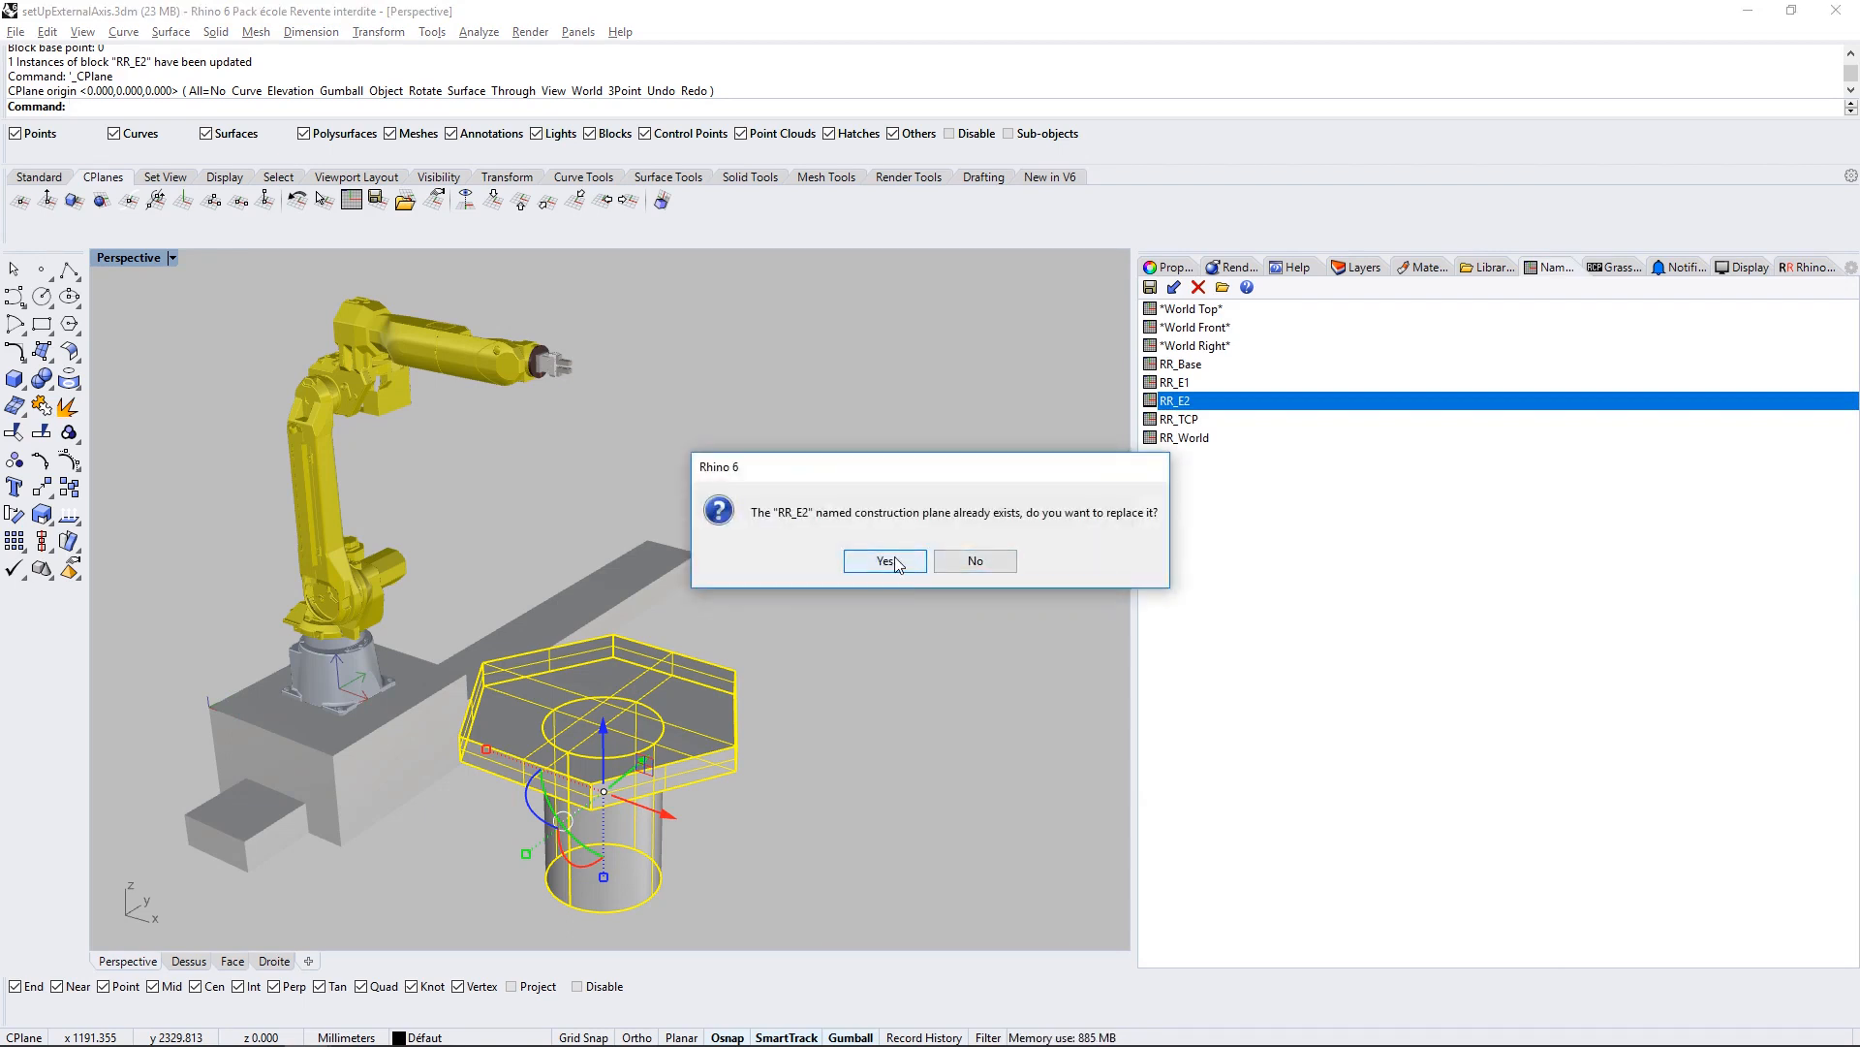
left_click(896, 562)
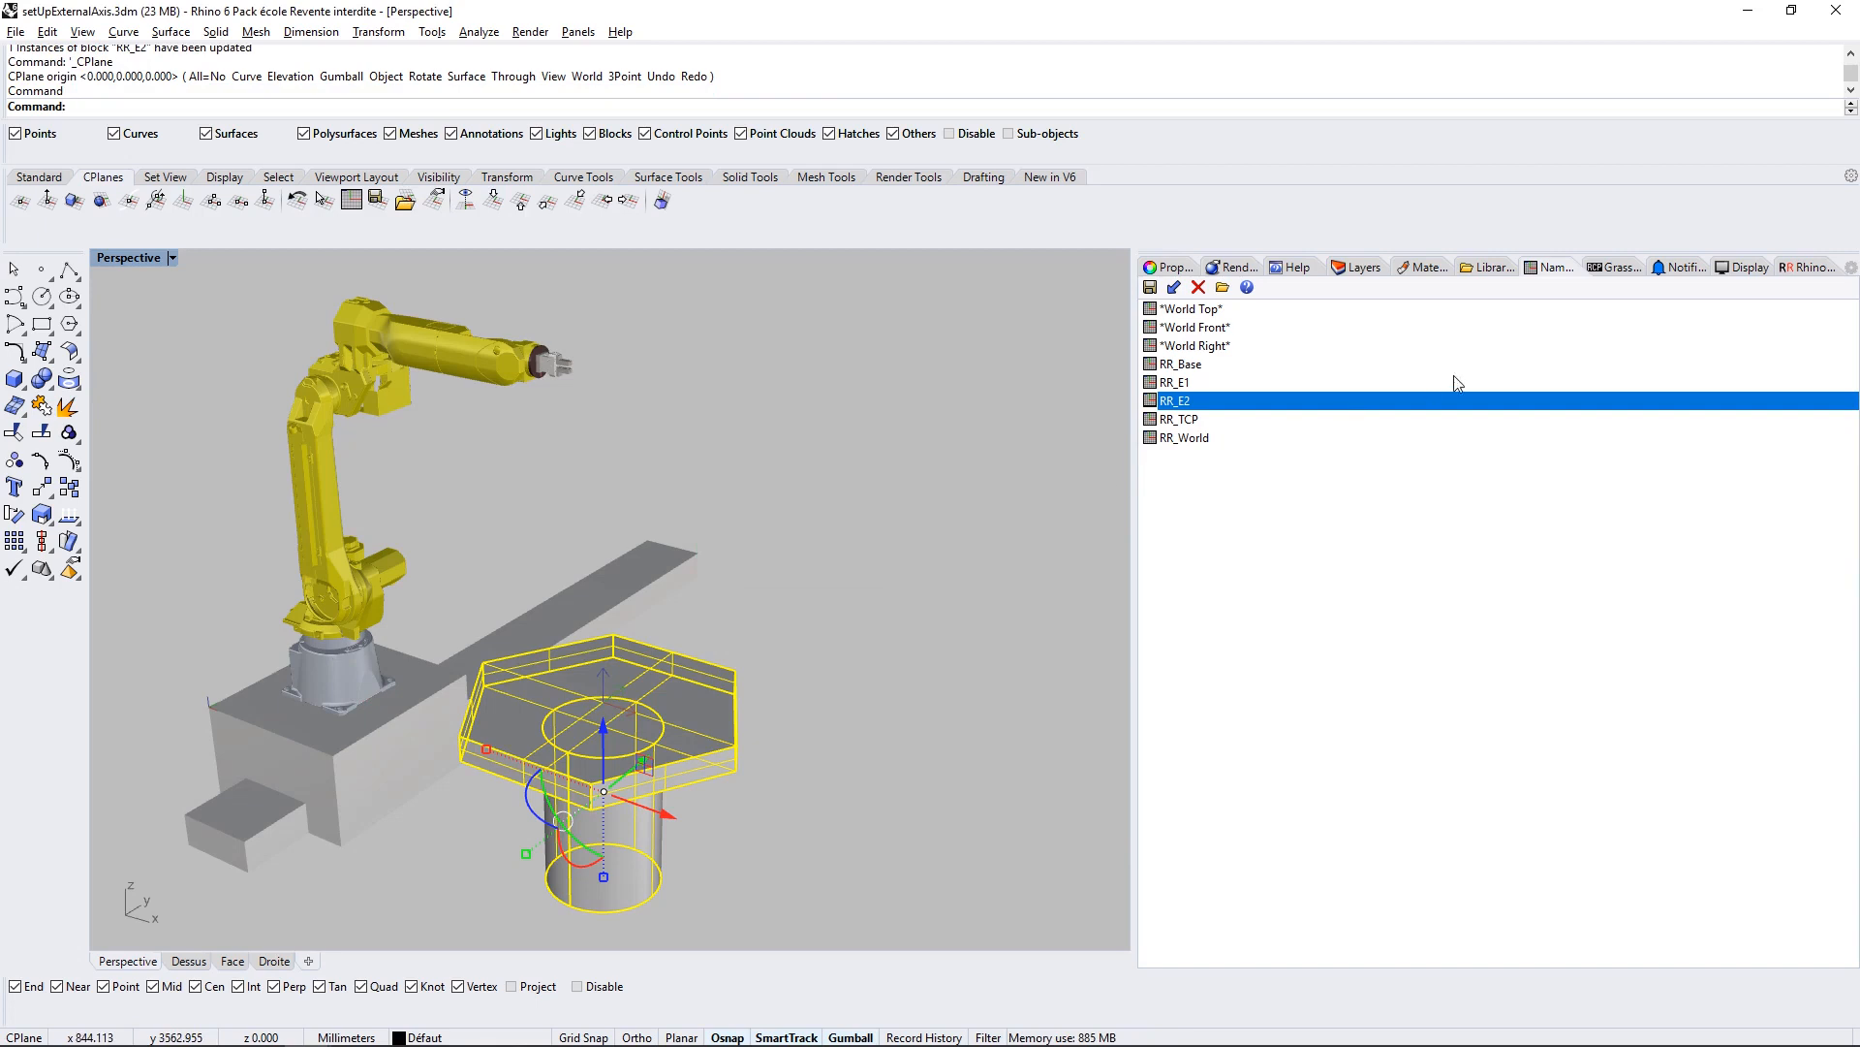
Step: Turn on Align for external axis E2 in the RhinoRobot configuration
left_click(1799, 268)
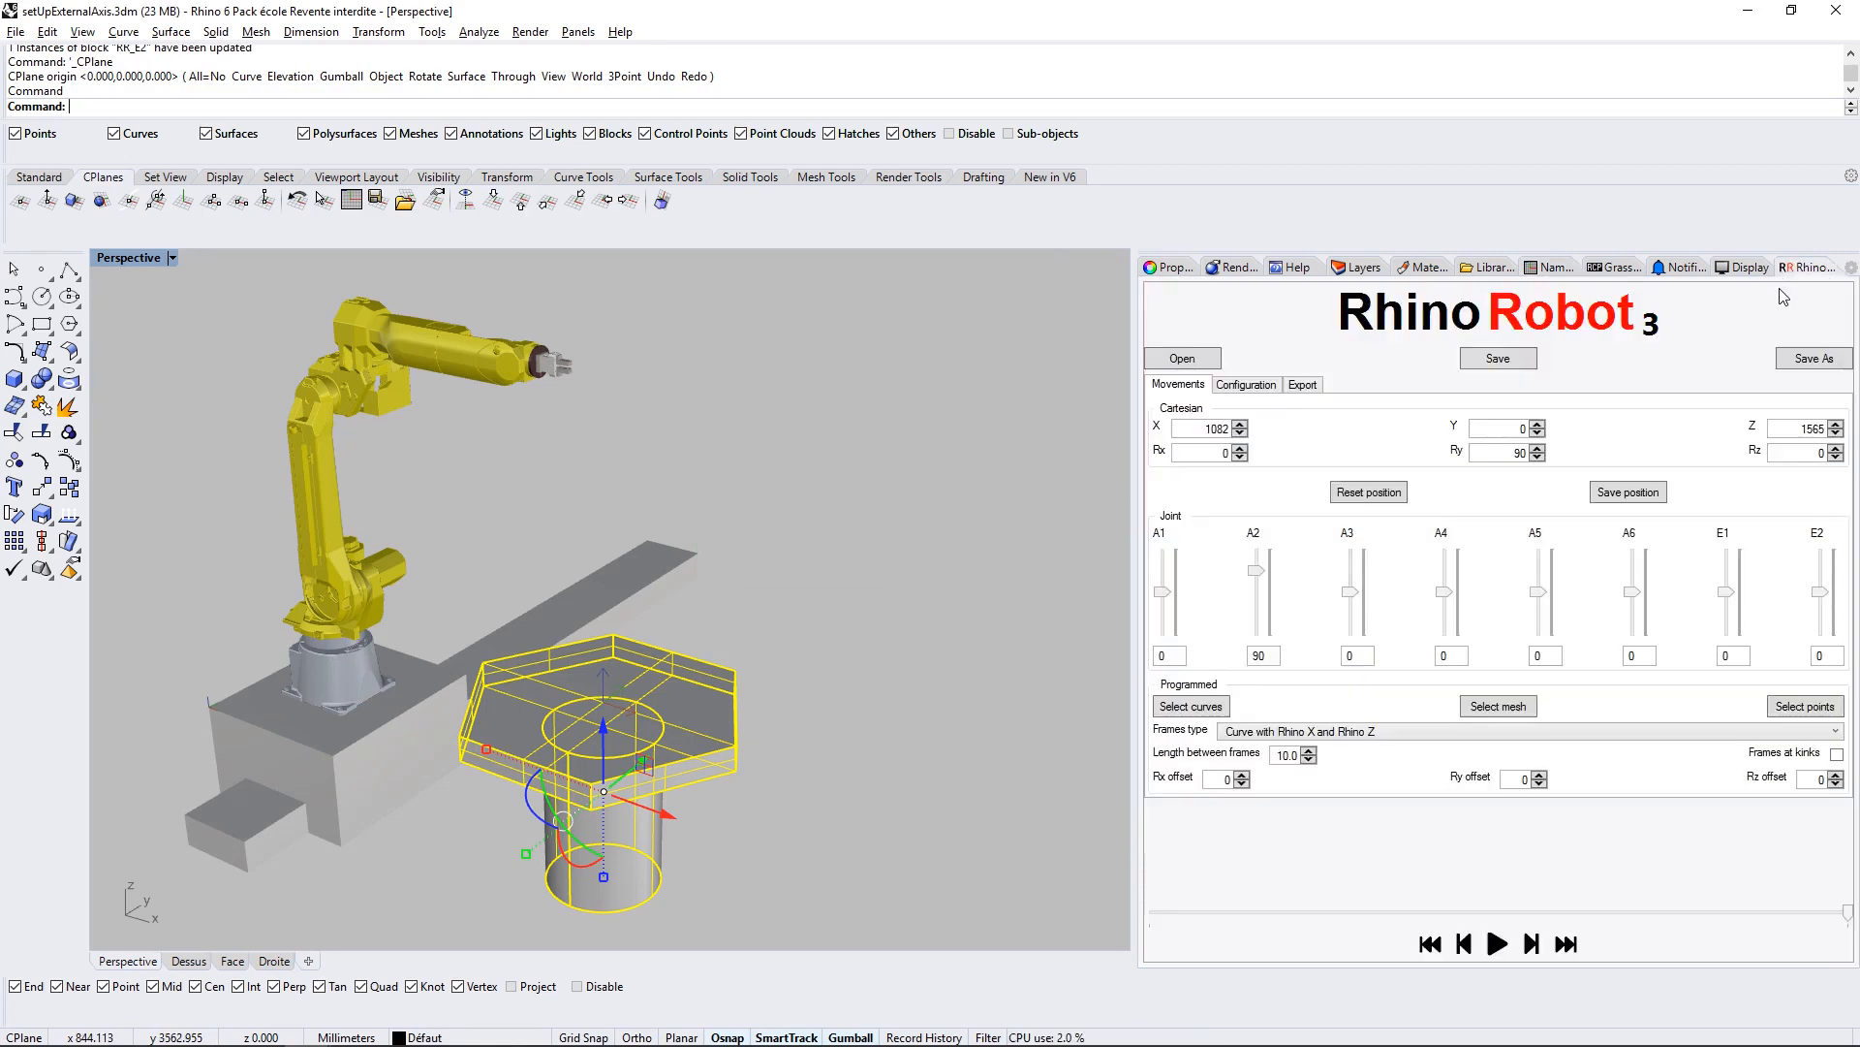
left_click(1268, 385)
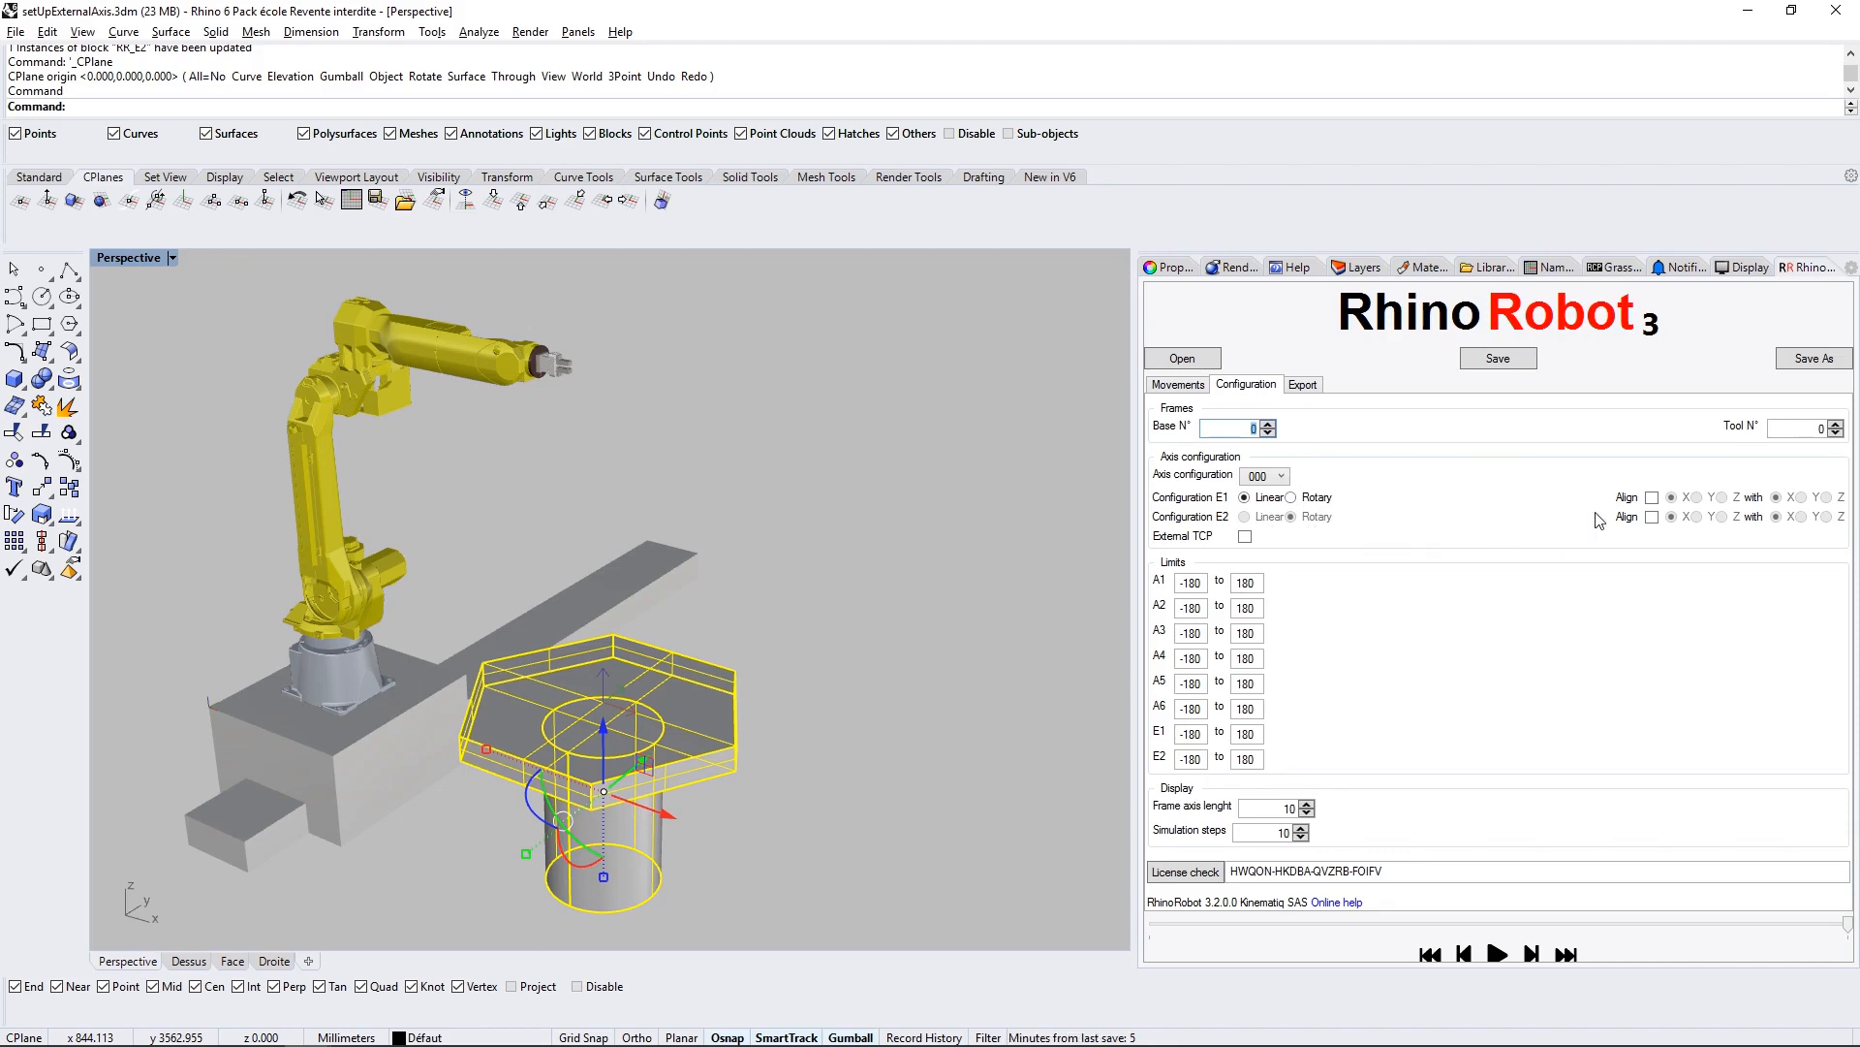
left_click(1652, 518)
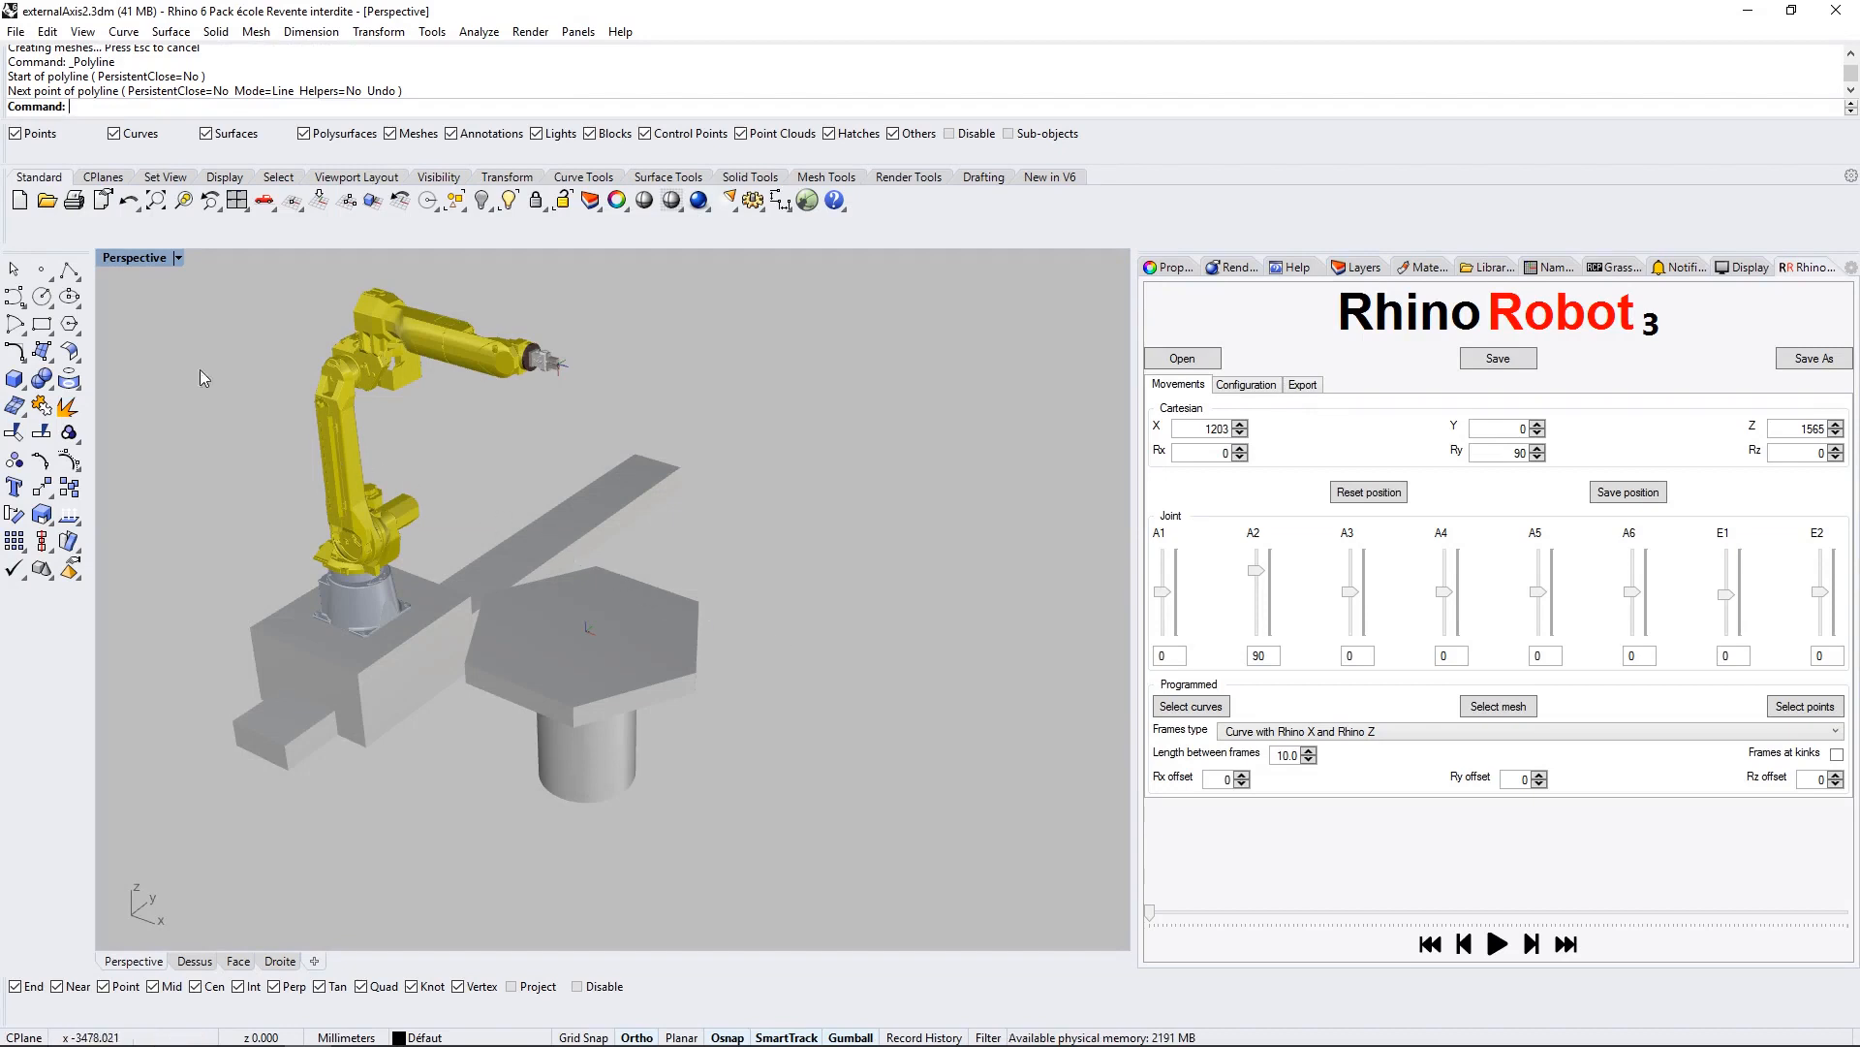
Step: In externalAxis2.3dm, draw a straight polyline from the hexagonal table top outward past its edge, parallel to the linear track
left_click(71, 272)
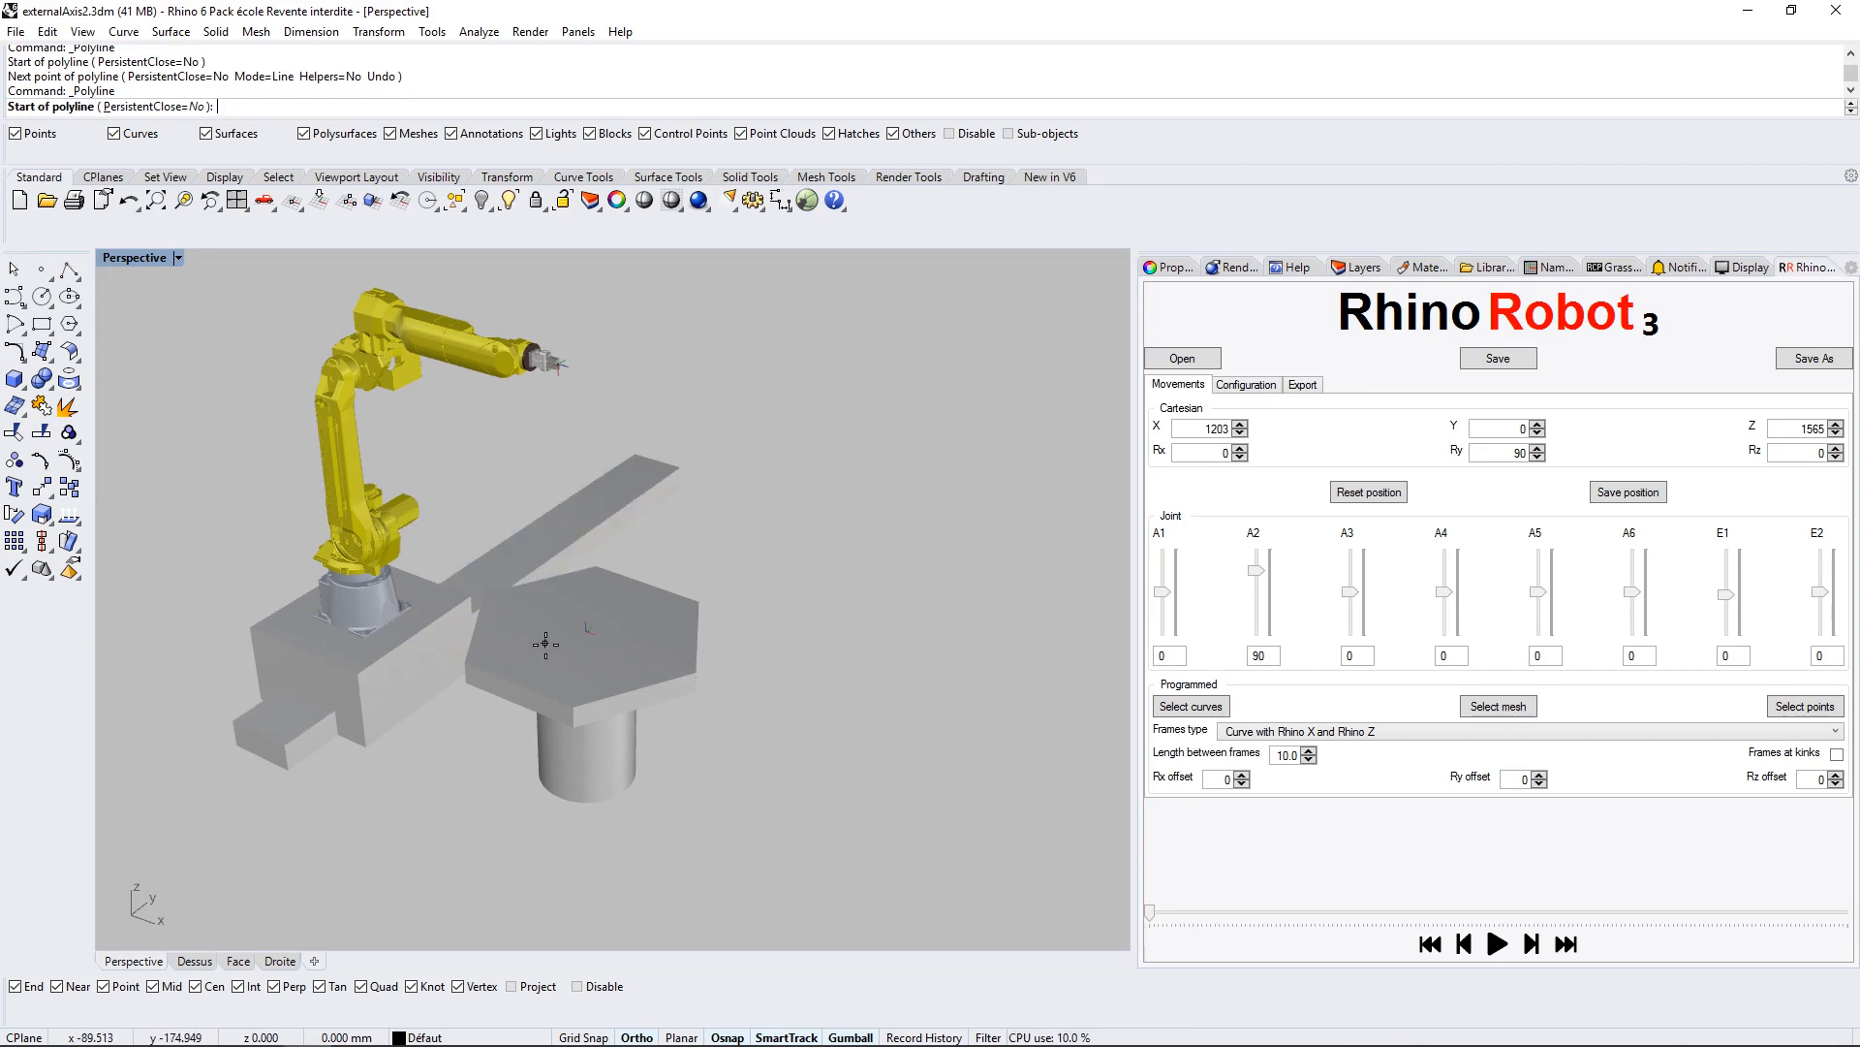
left_click(549, 645)
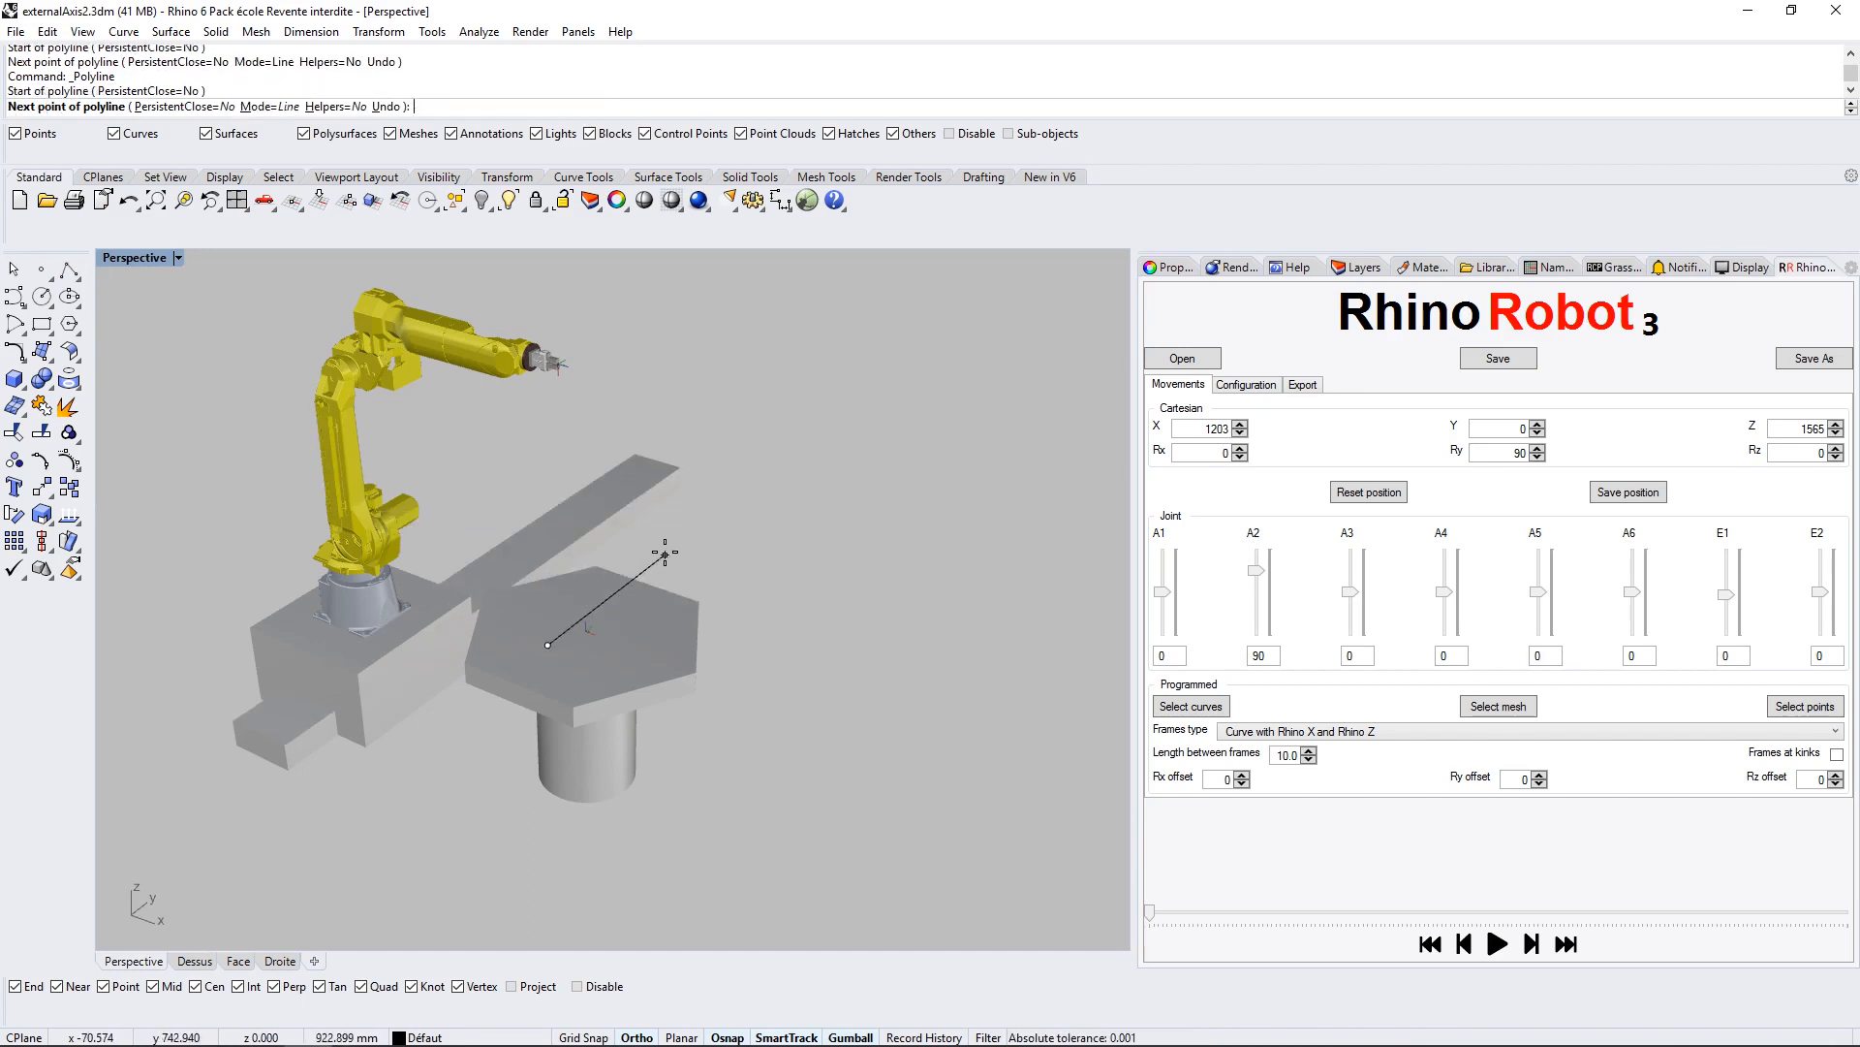
left_click(752, 489)
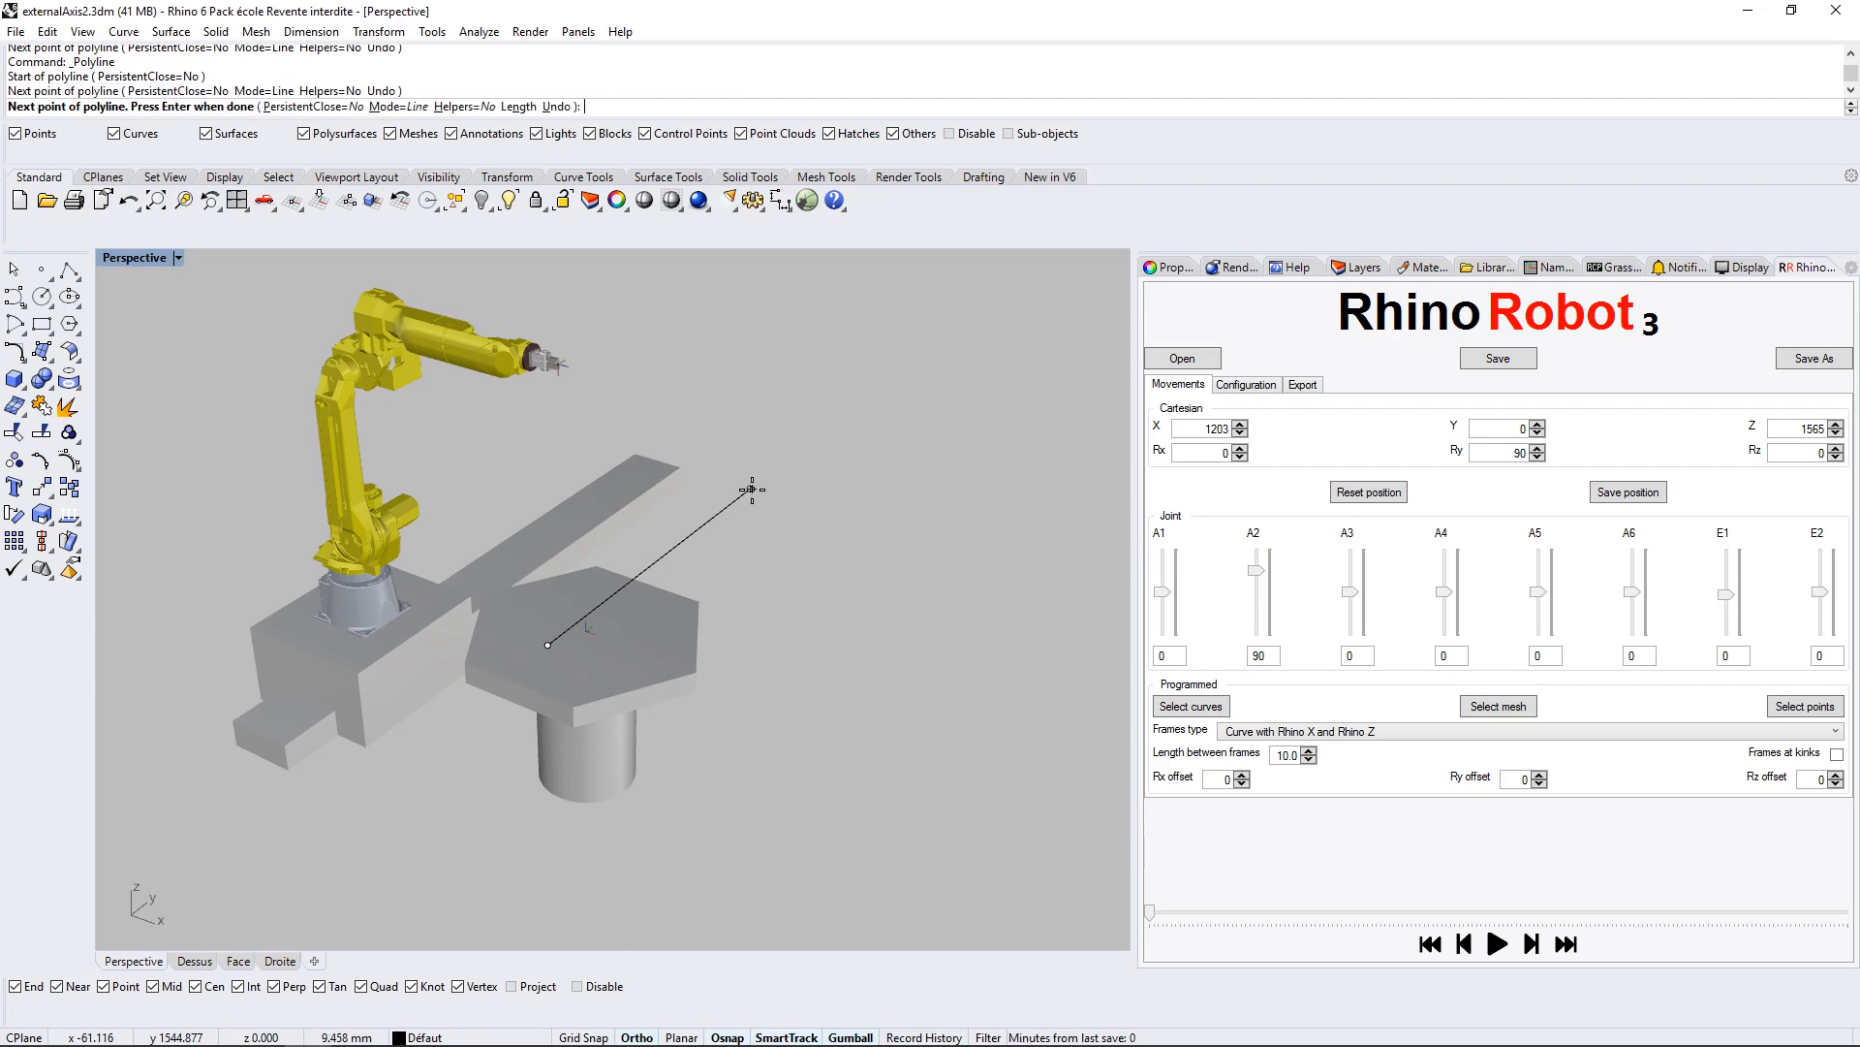
key("Return")
Step: Move the polyline's far end point sideways, away from the linear track, so the line runs at an angle to it
left_click(750, 487)
left_click(749, 487)
left_click_drag(750, 487, 818, 509)
left_click(1023, 678)
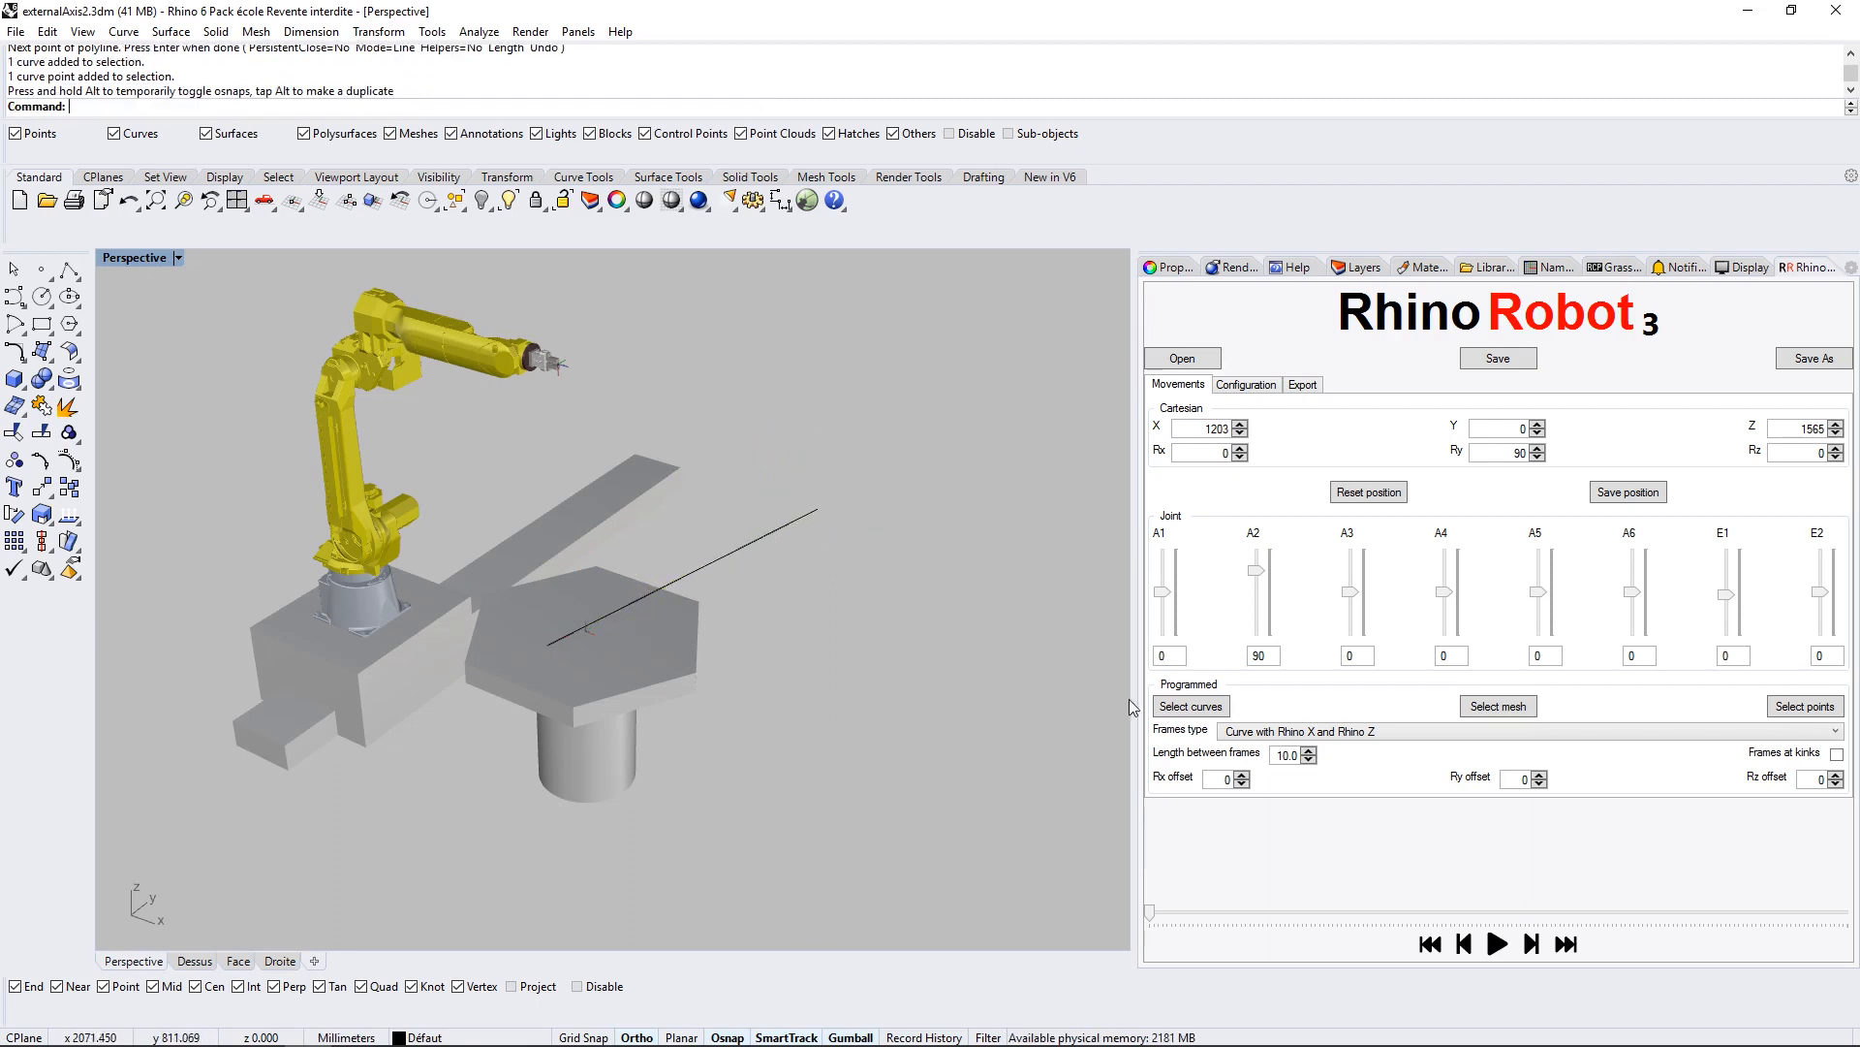
Step: Program the robot path from the drawn line, using frames of type Curve with Rhino X and Rhino Z
left_click(1184, 712)
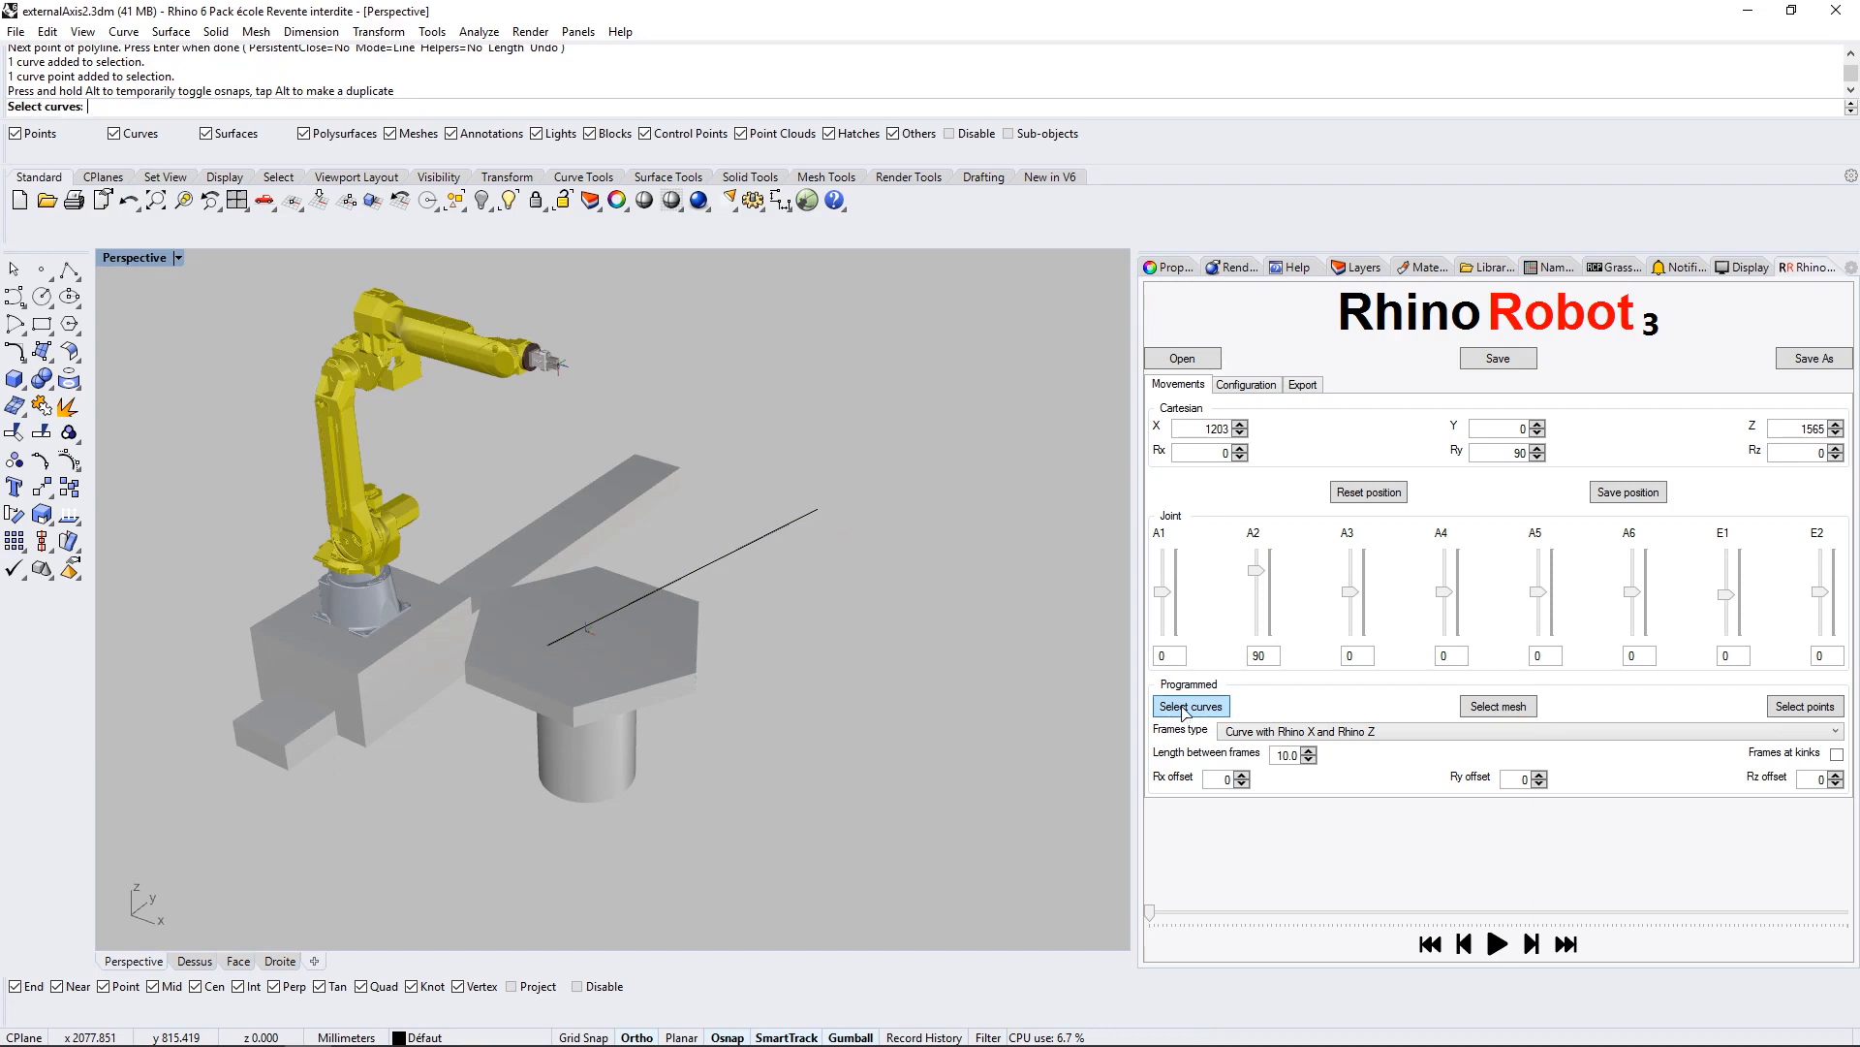
left_click(757, 547)
key("Return")
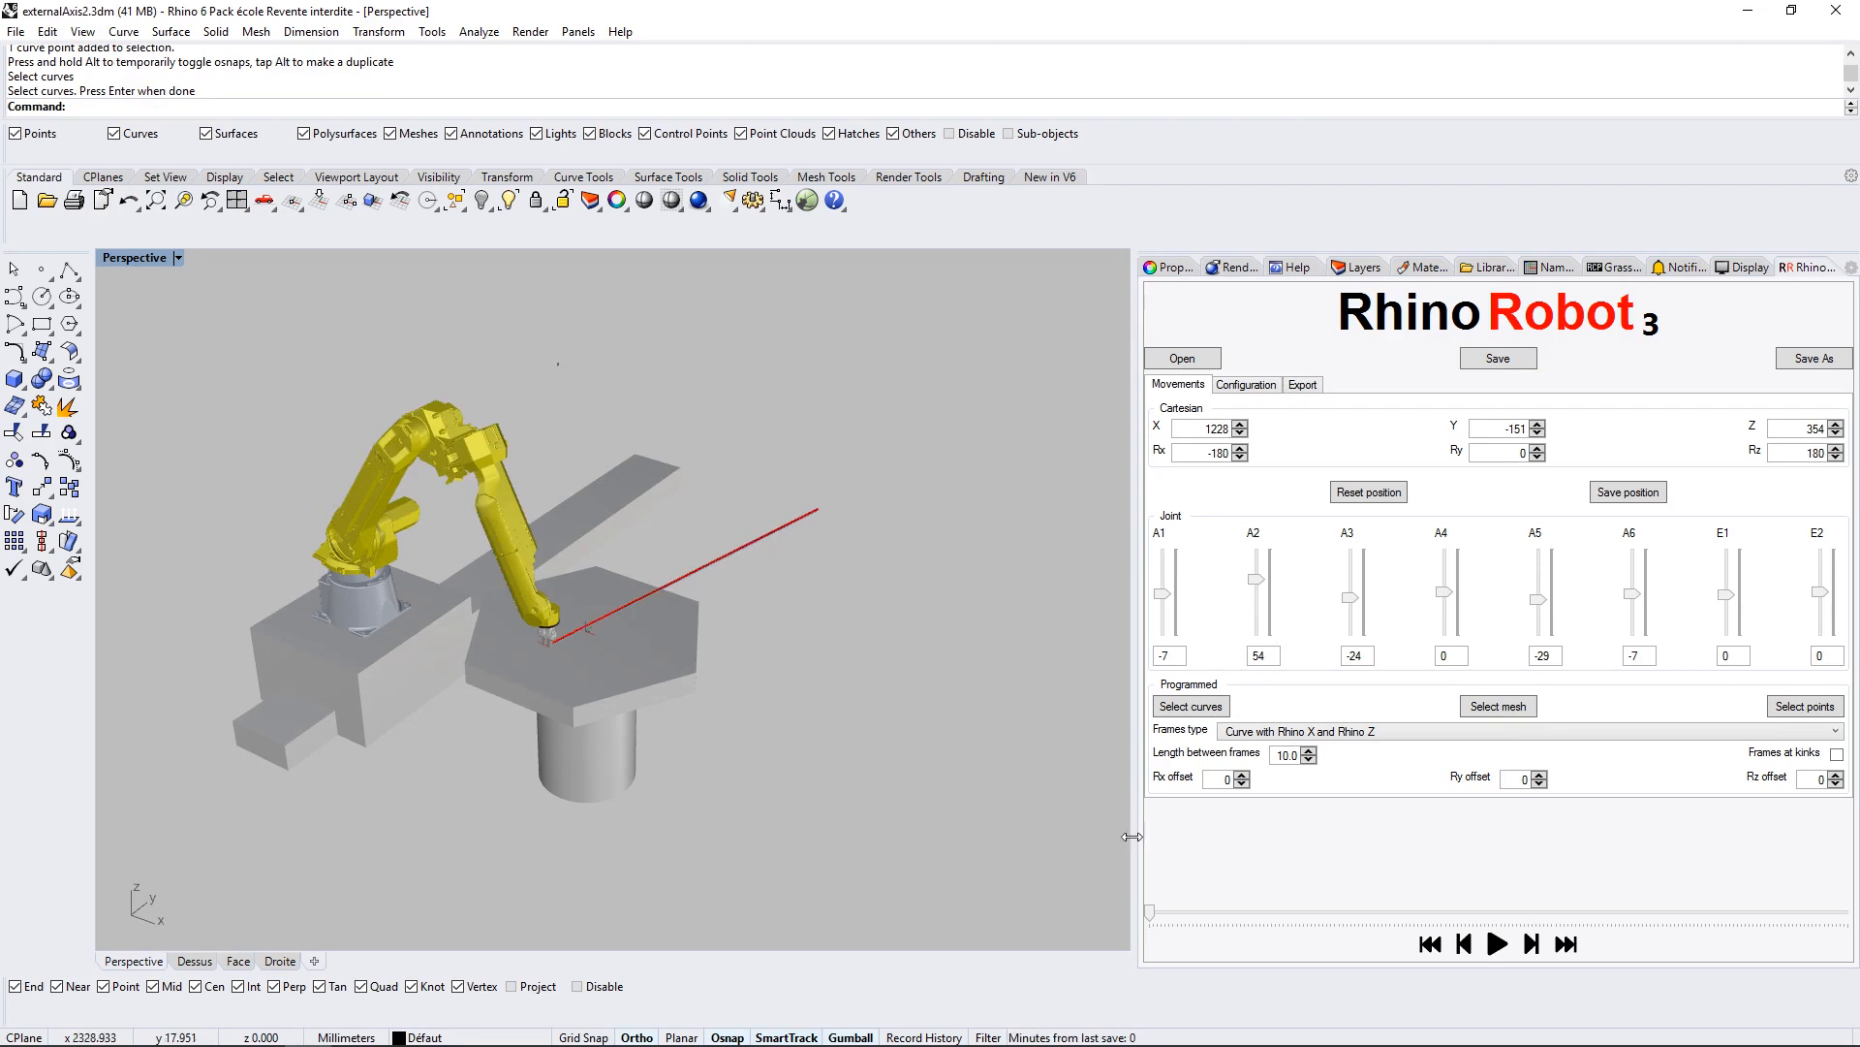
mouse_move(1151, 911)
left_mouse_down()
mouse_move(1343, 911)
mouse_move(1444, 851)
mouse_move(1651, 792)
mouse_move(1152, 883)
left_mouse_up()
Step: Set the upper limit of E1 to 200 and turn on Align for E1 in the axis configuration
left_click(1262, 391)
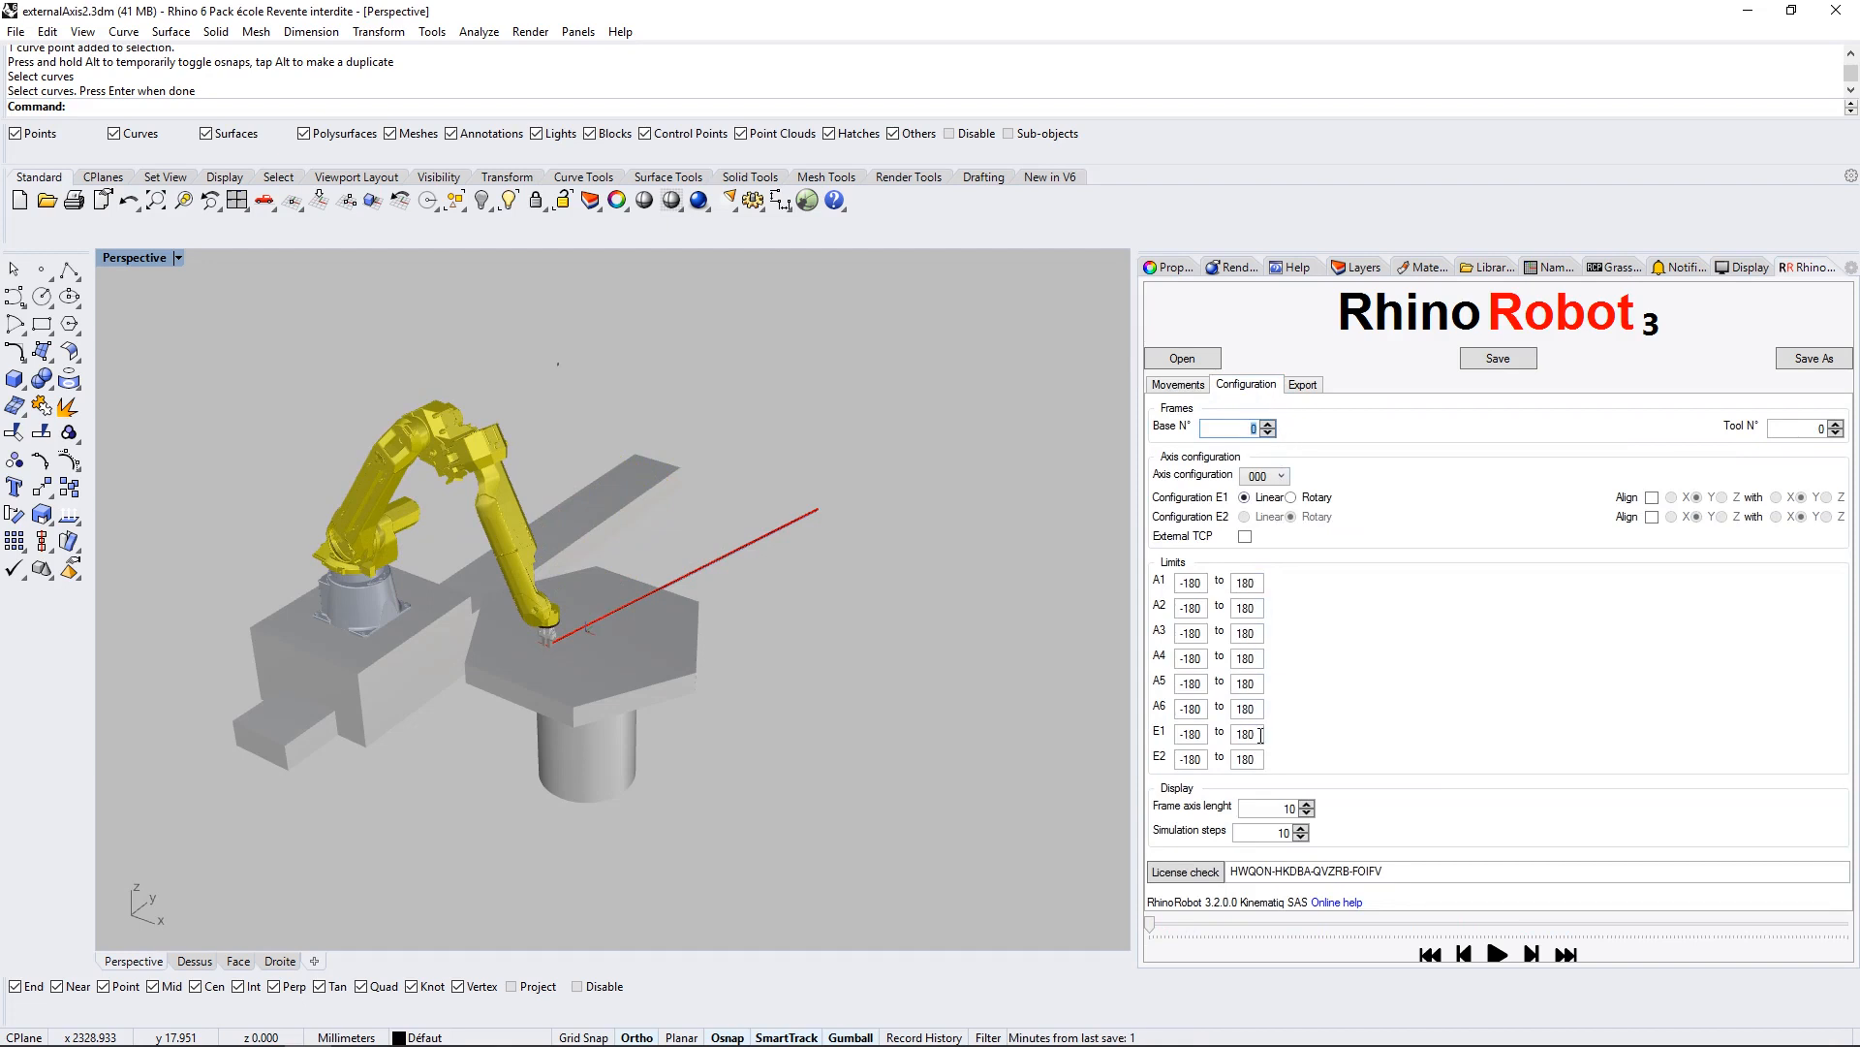
left_click_drag(1249, 734, 1235, 742)
type("200")
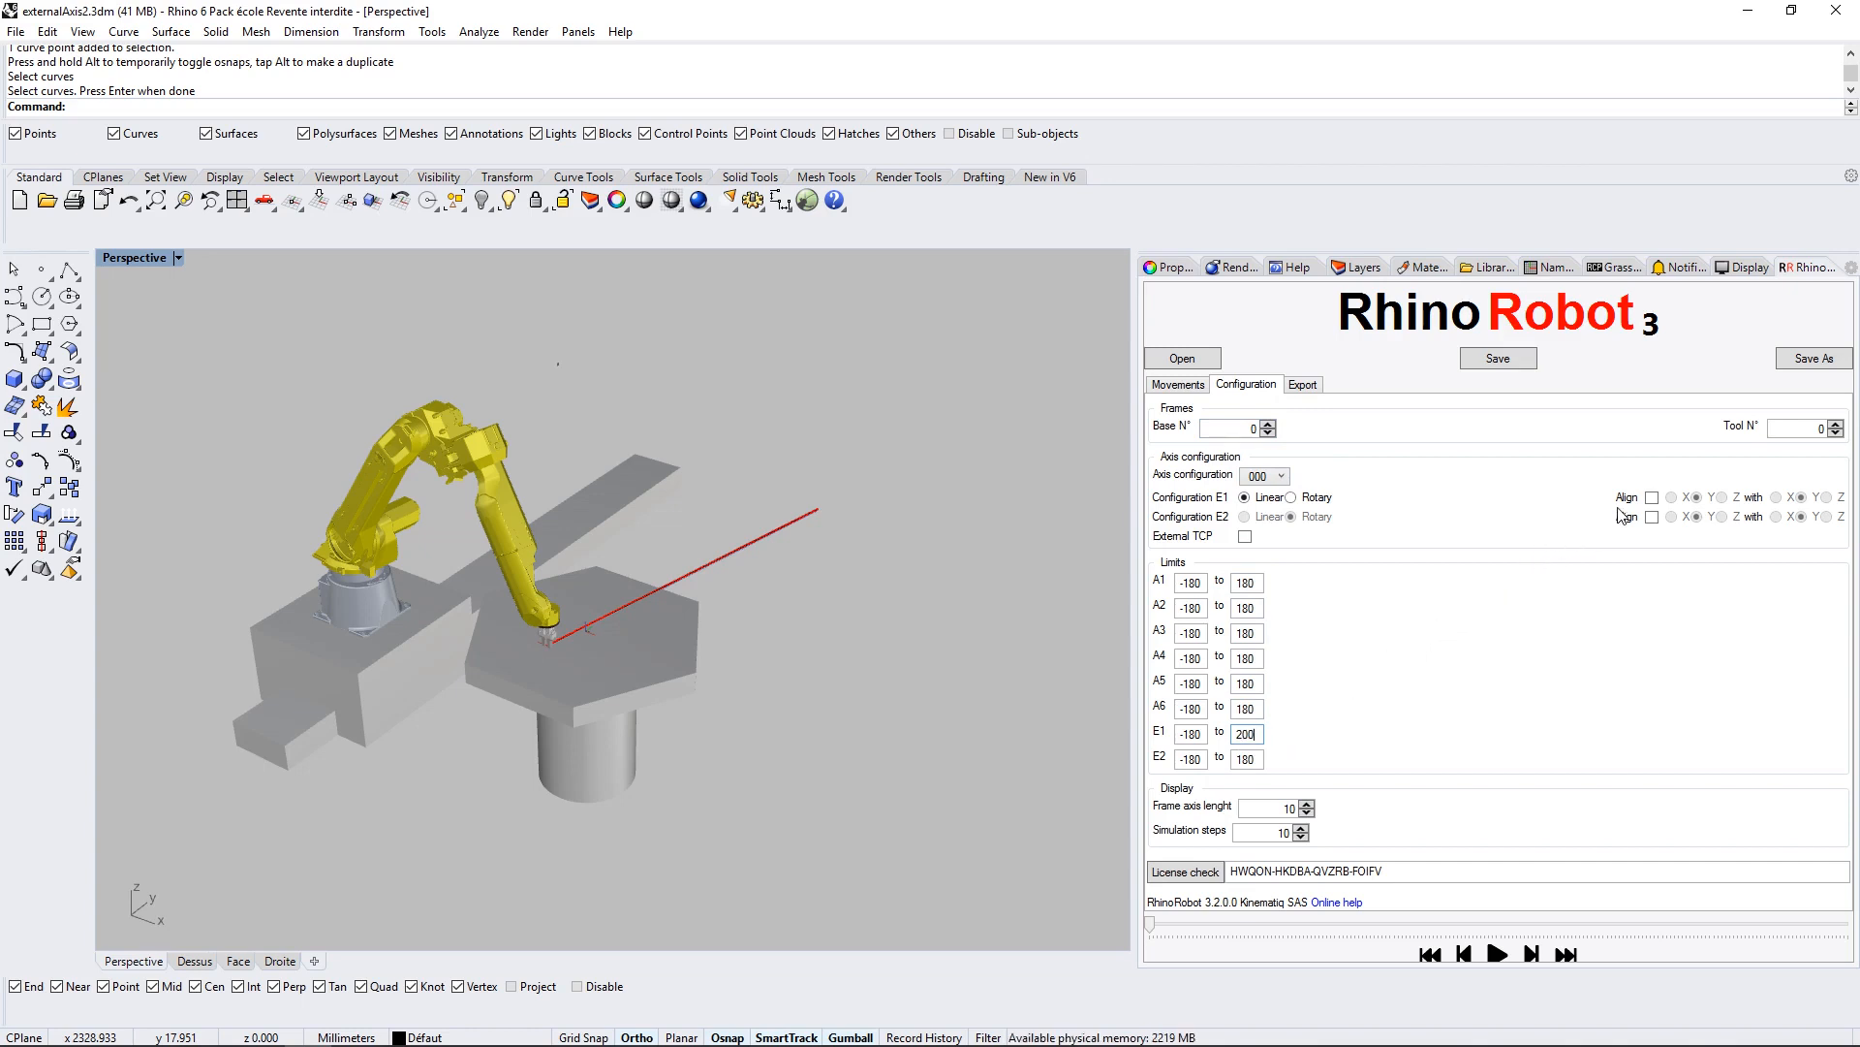
left_click(1652, 498)
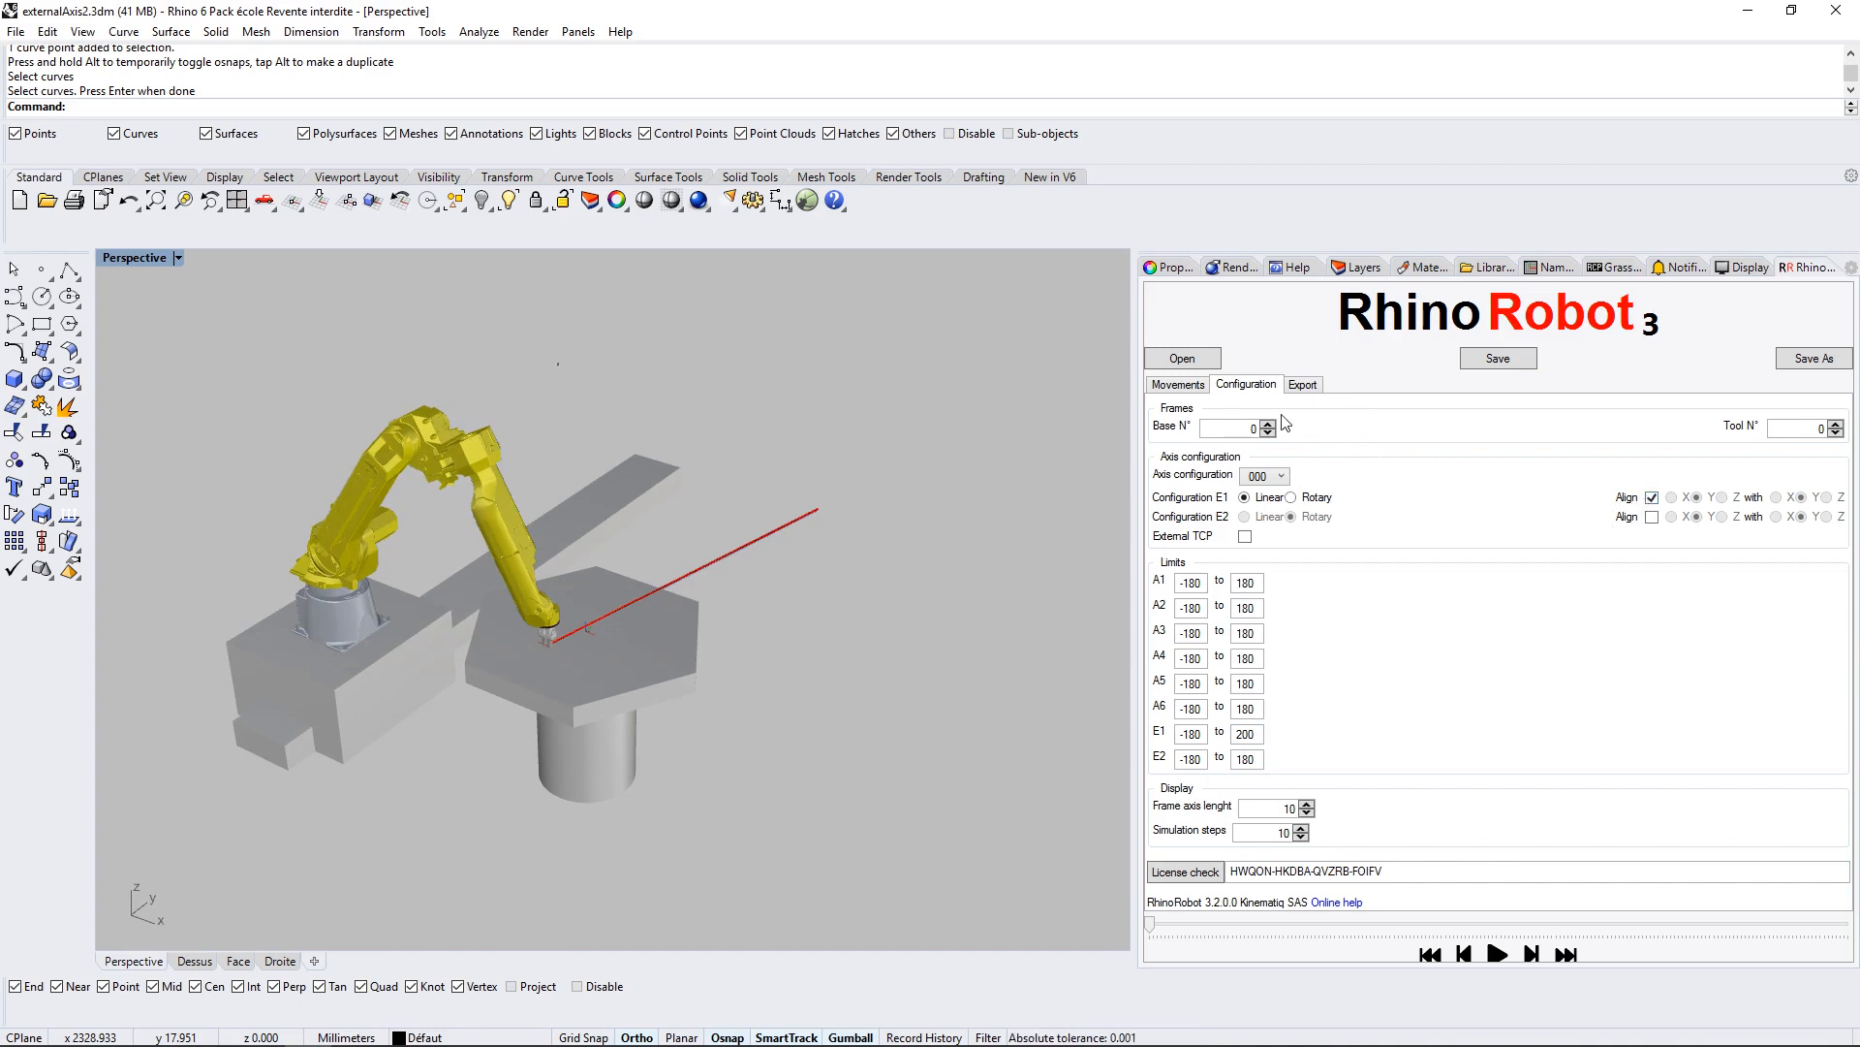
Step: Scrub the simulation forward along the path and back to examine how E1 follows the line
left_click(1178, 384)
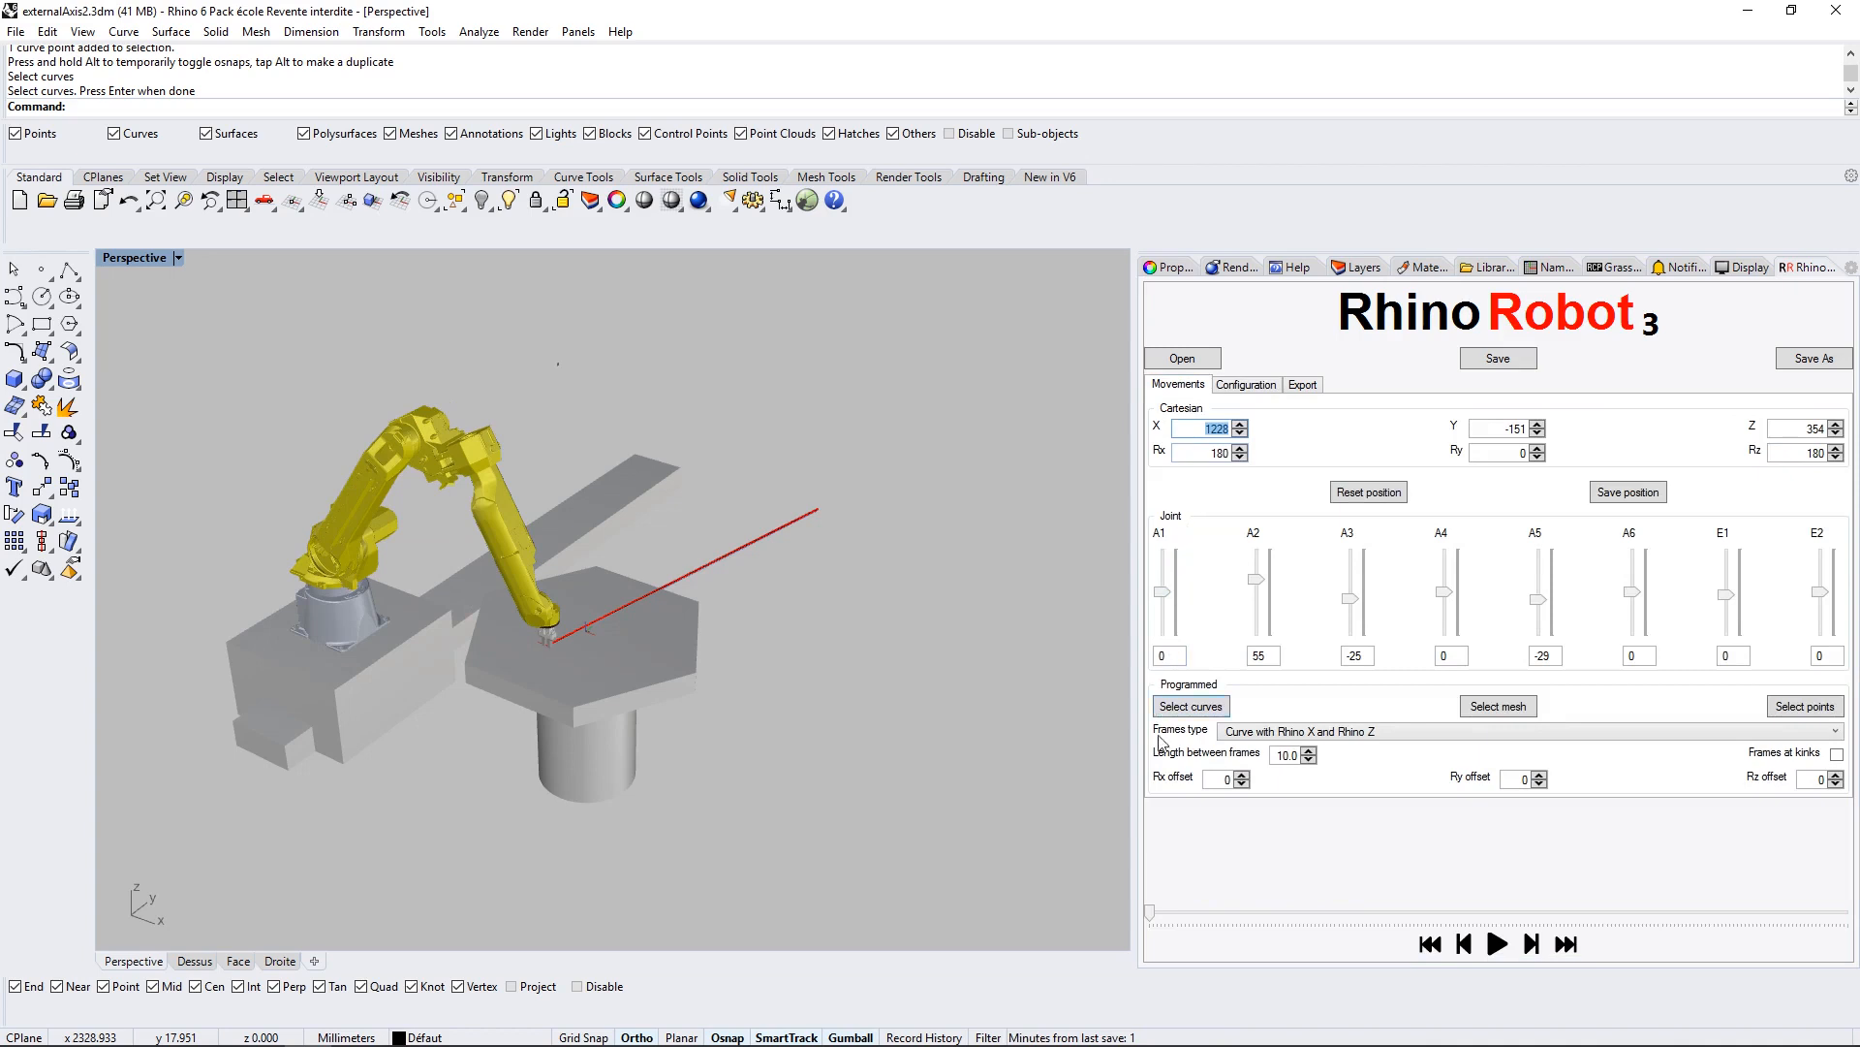
left_click_drag(1154, 916, 1473, 901)
left_click_drag(1501, 838, 1163, 839)
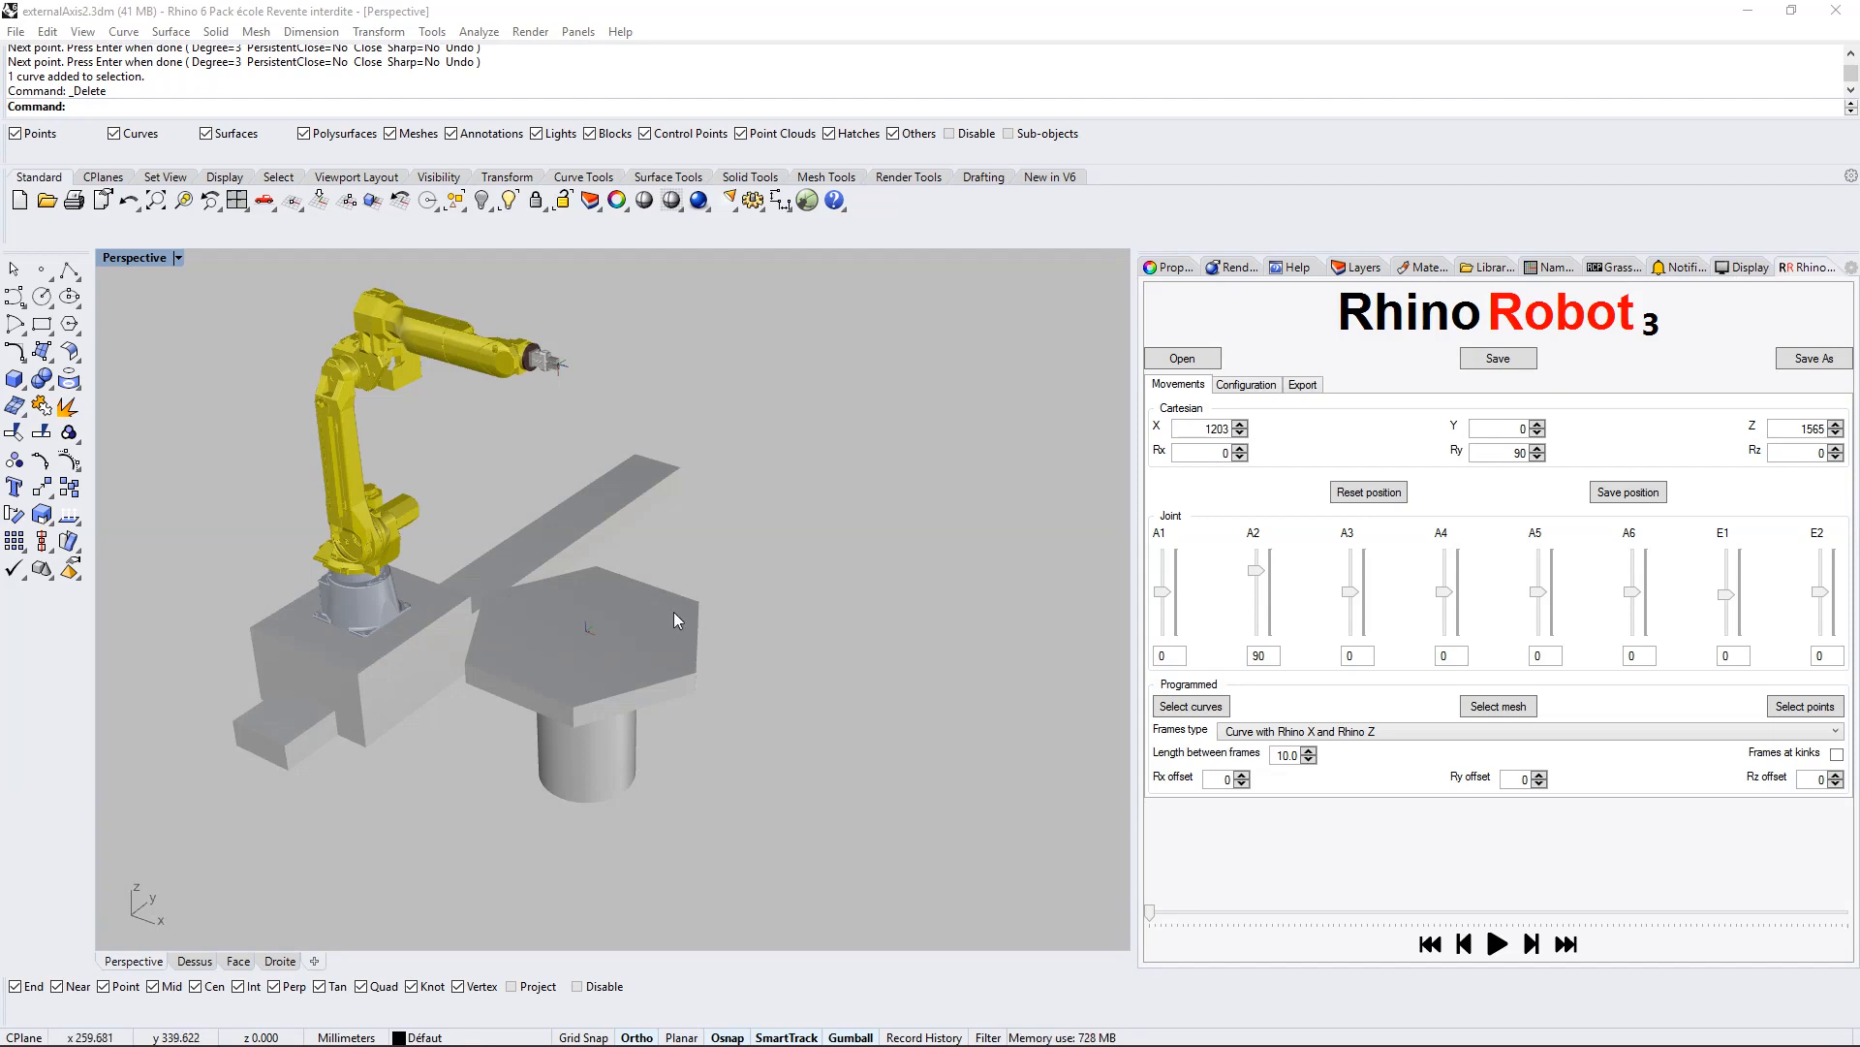
Step: Draw an open, U-shaped degree 3 curve through four control points on the hexagonal rotary table's top
left_click(16, 297)
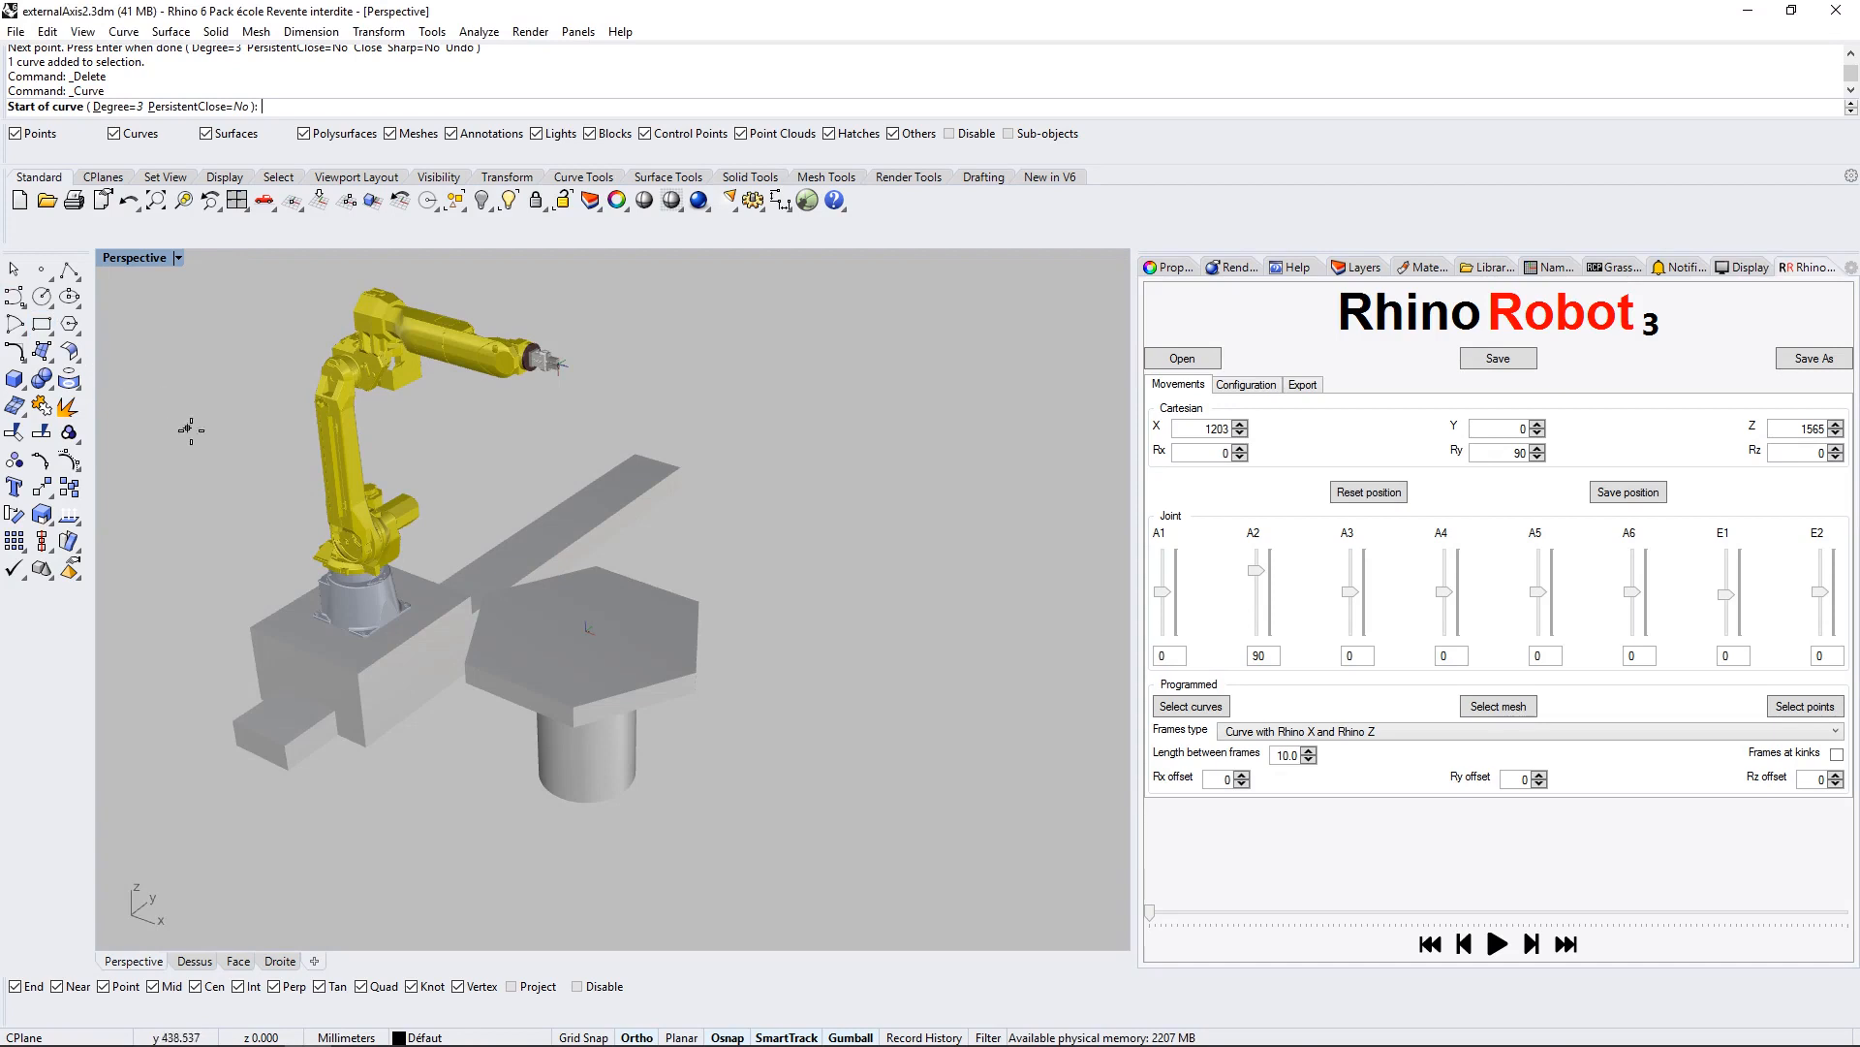
left_click(510, 645)
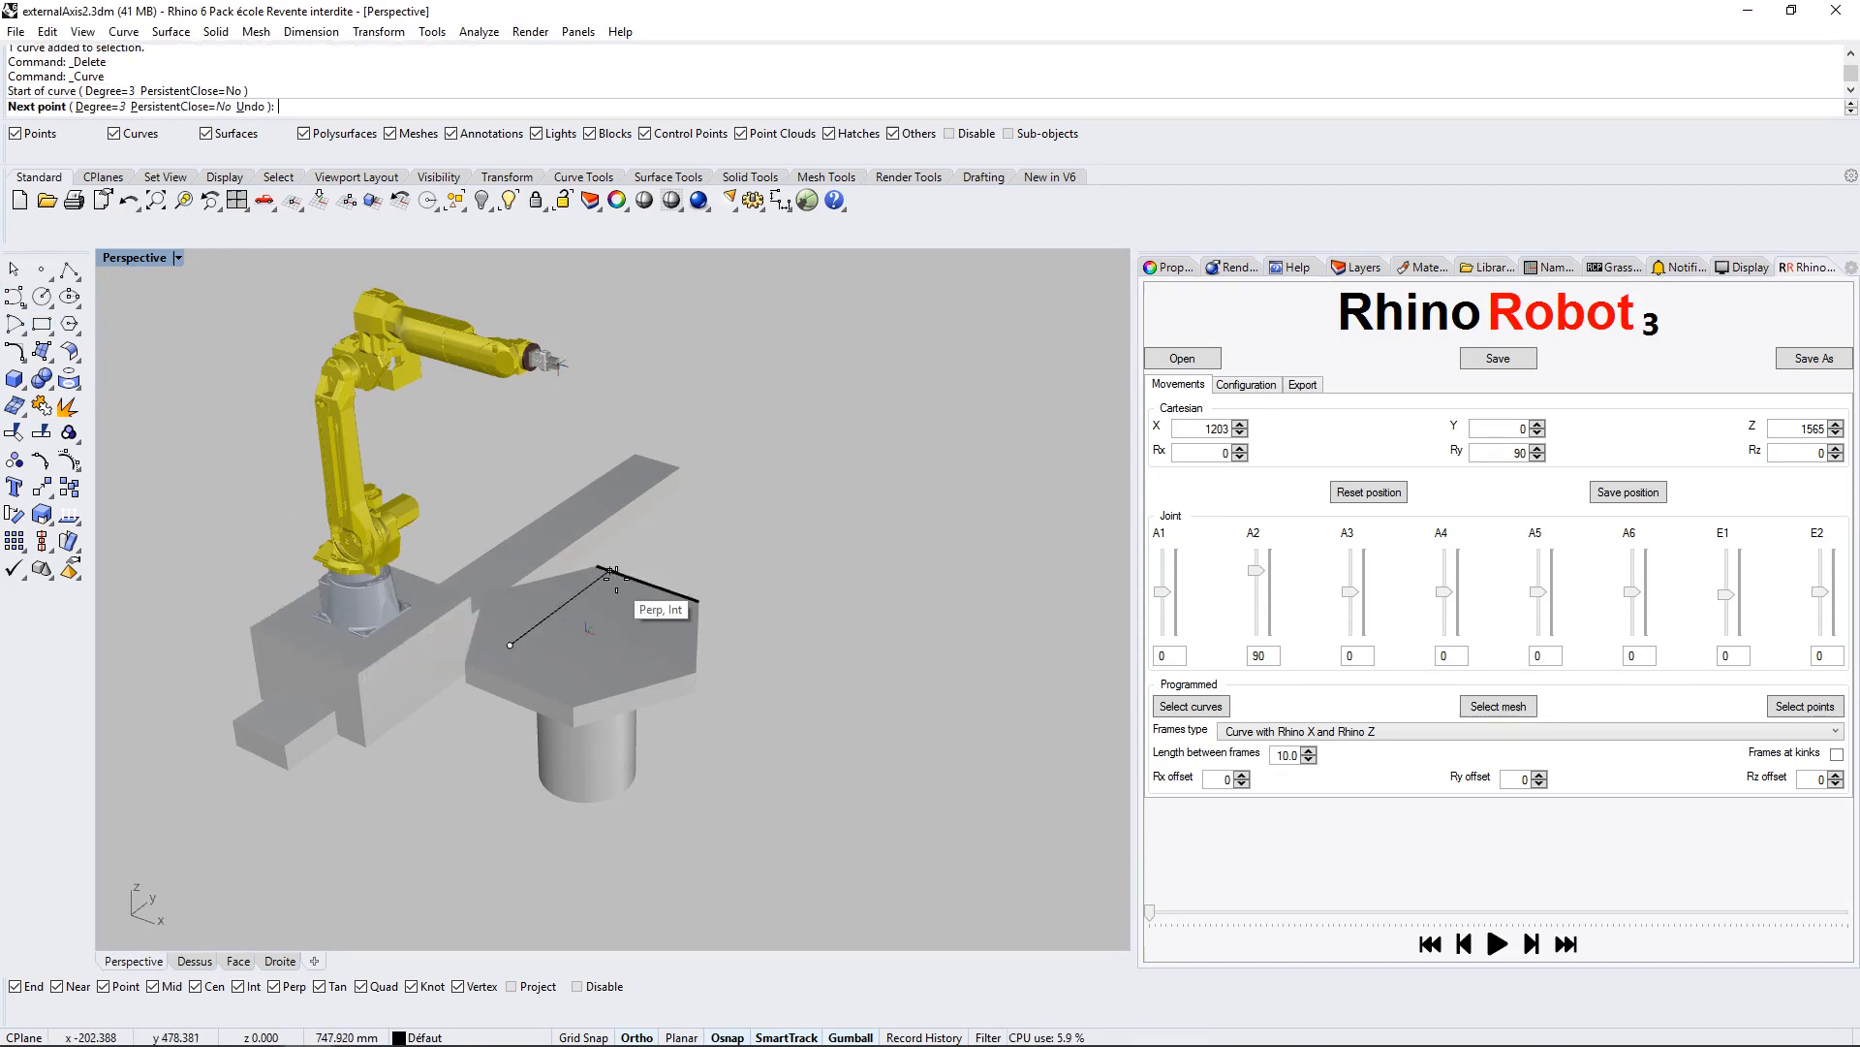
left_click(648, 581)
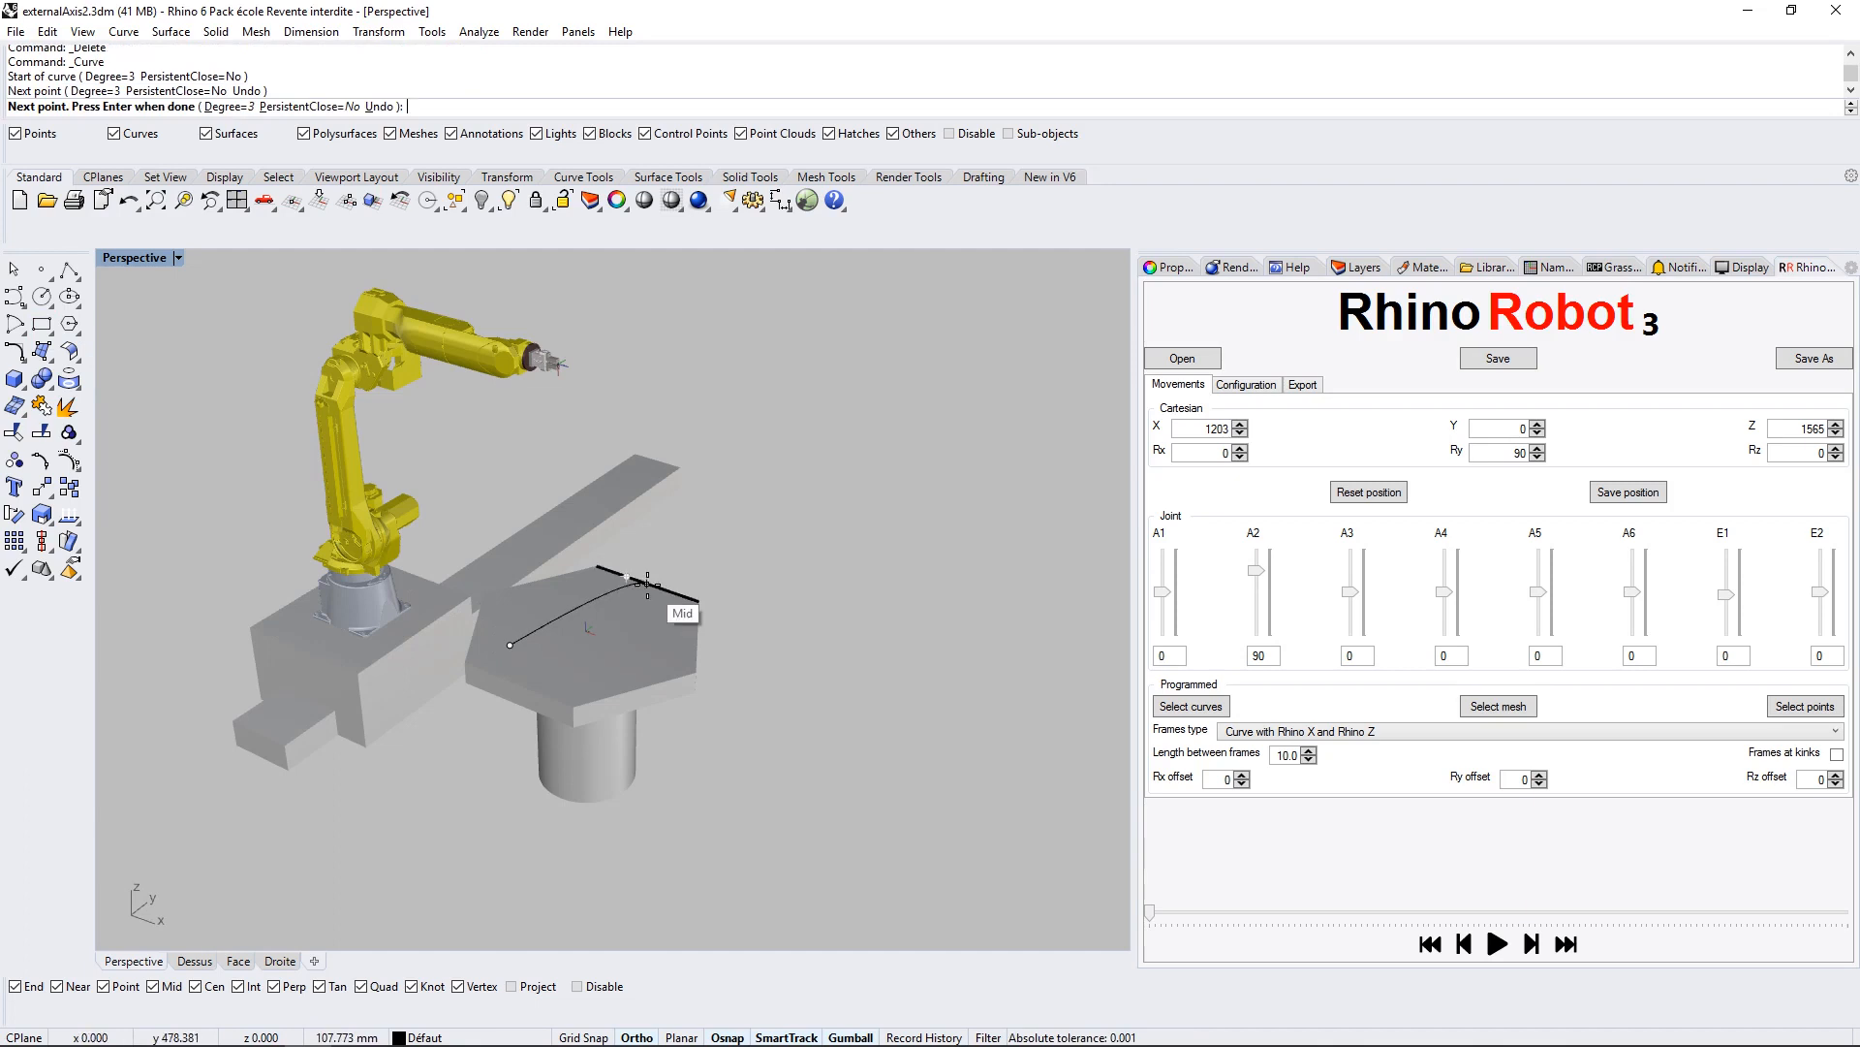
left_click(699, 601)
left_click(628, 667)
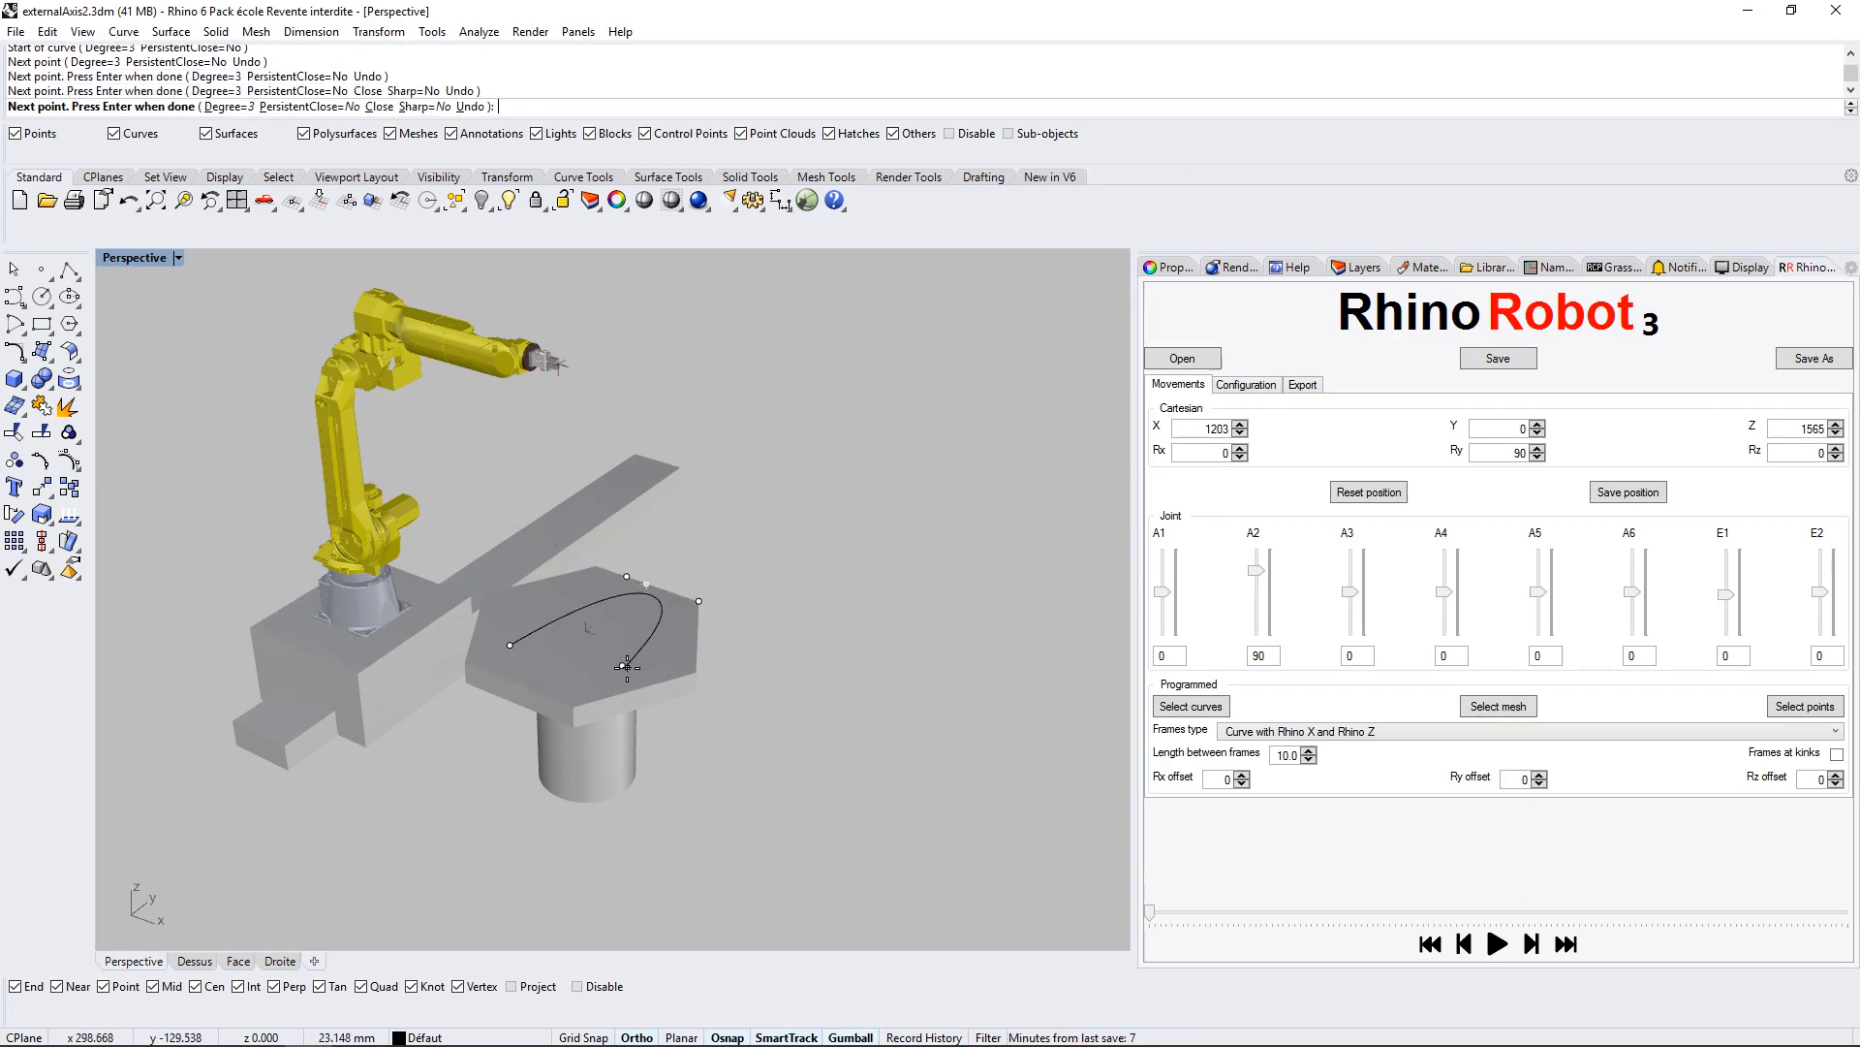
key("Return")
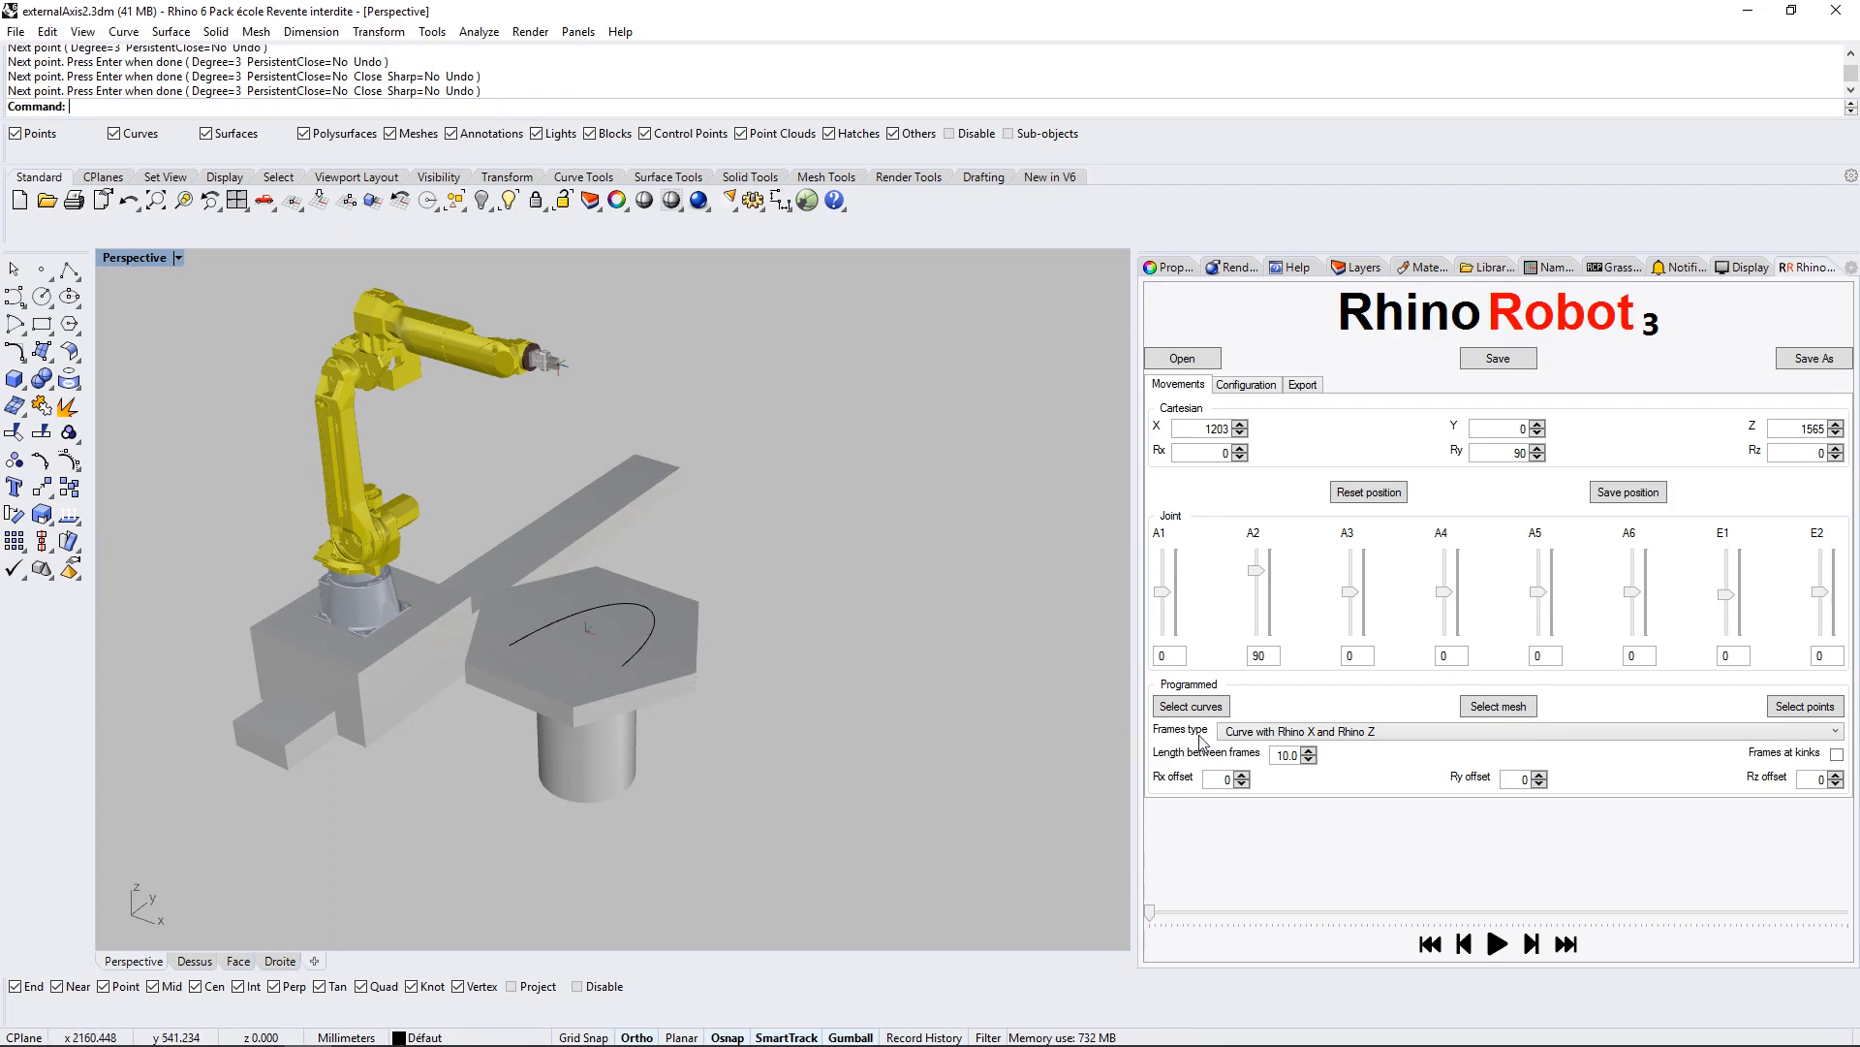
Step: Program the robot path from the drawn curve, using frames of type Curve with tangent X and Rhino Z
left_click(1235, 734)
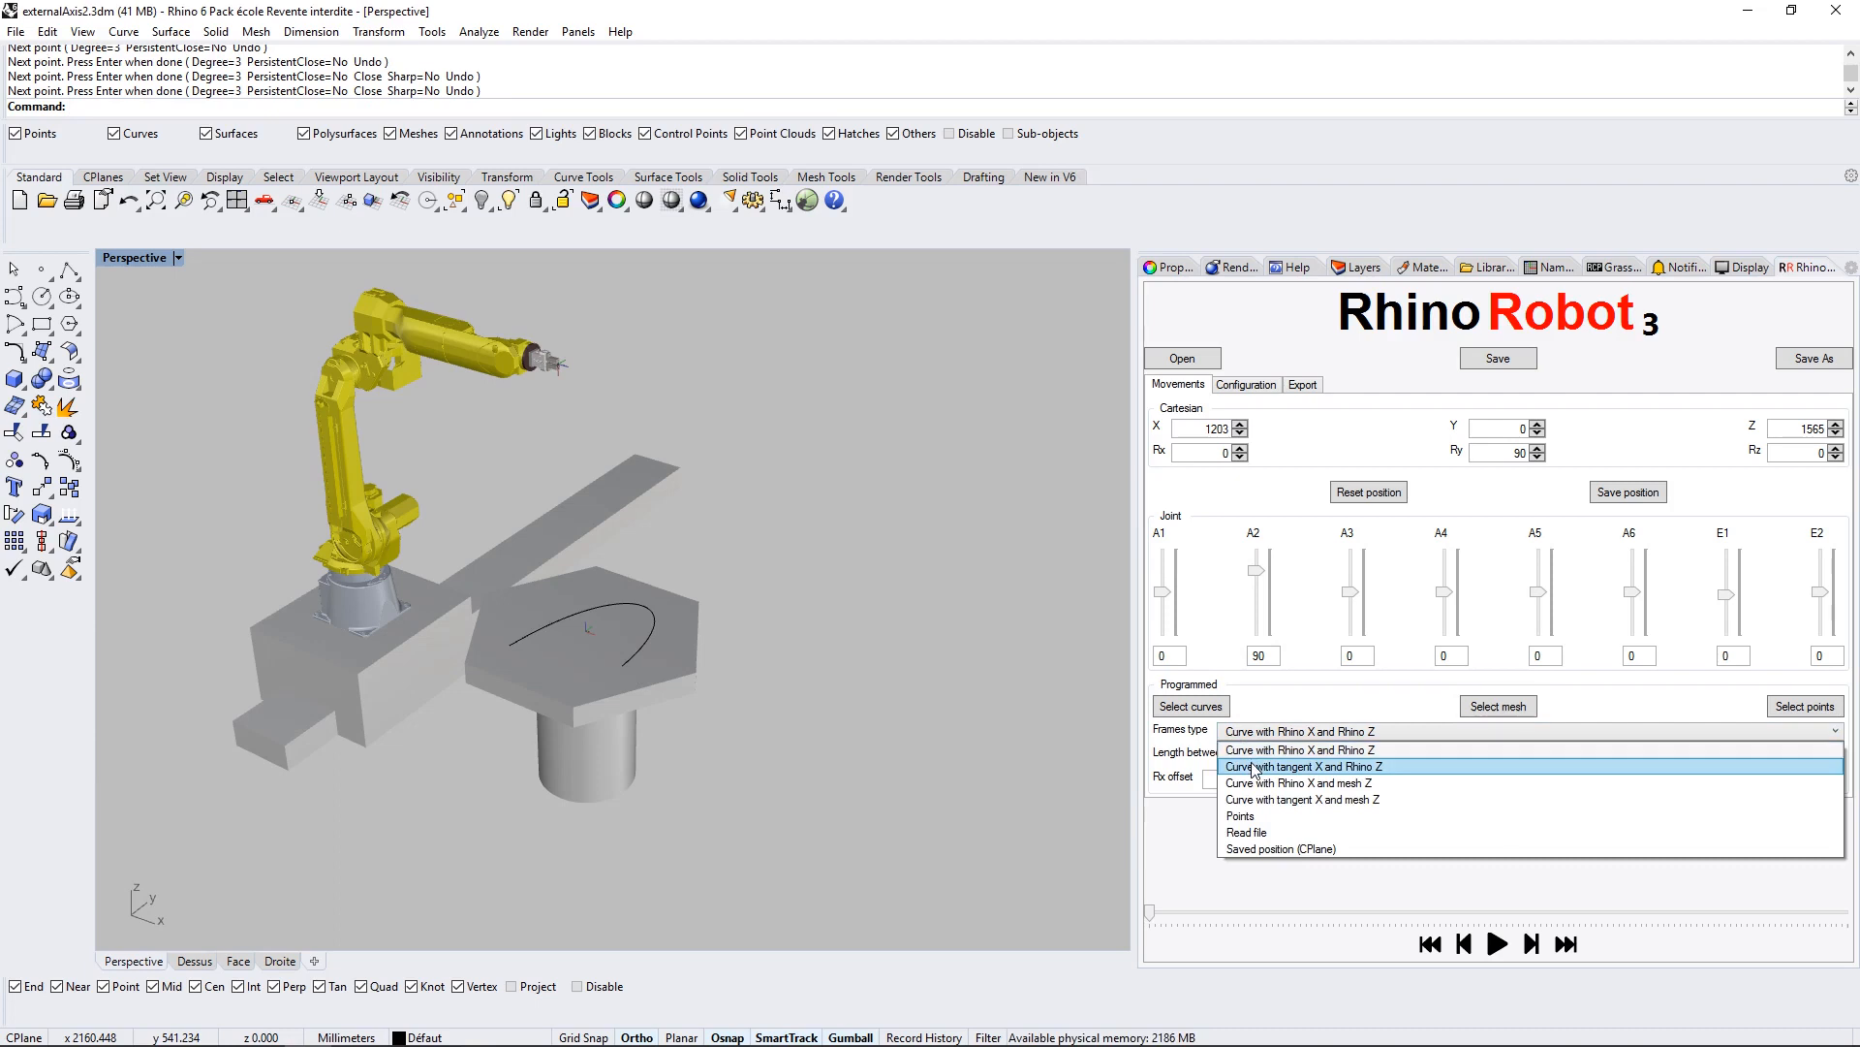
left_click(1253, 767)
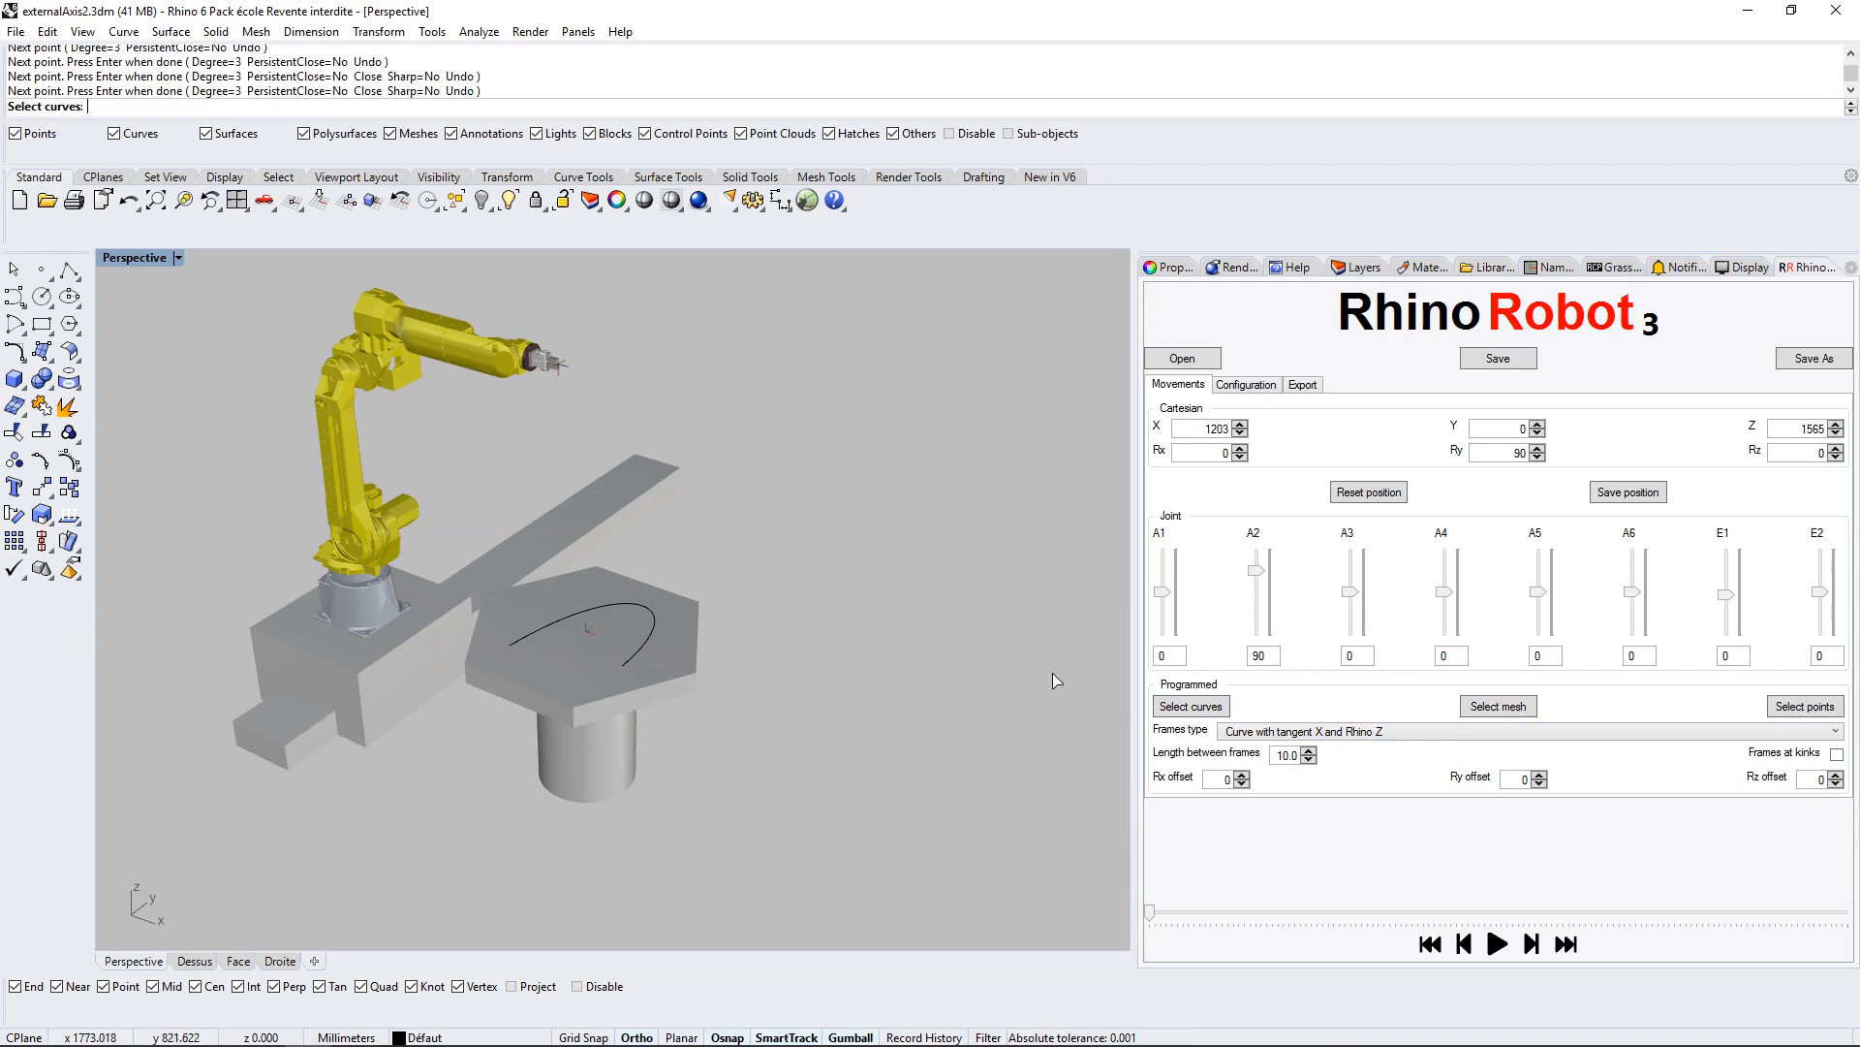
left_click(655, 625)
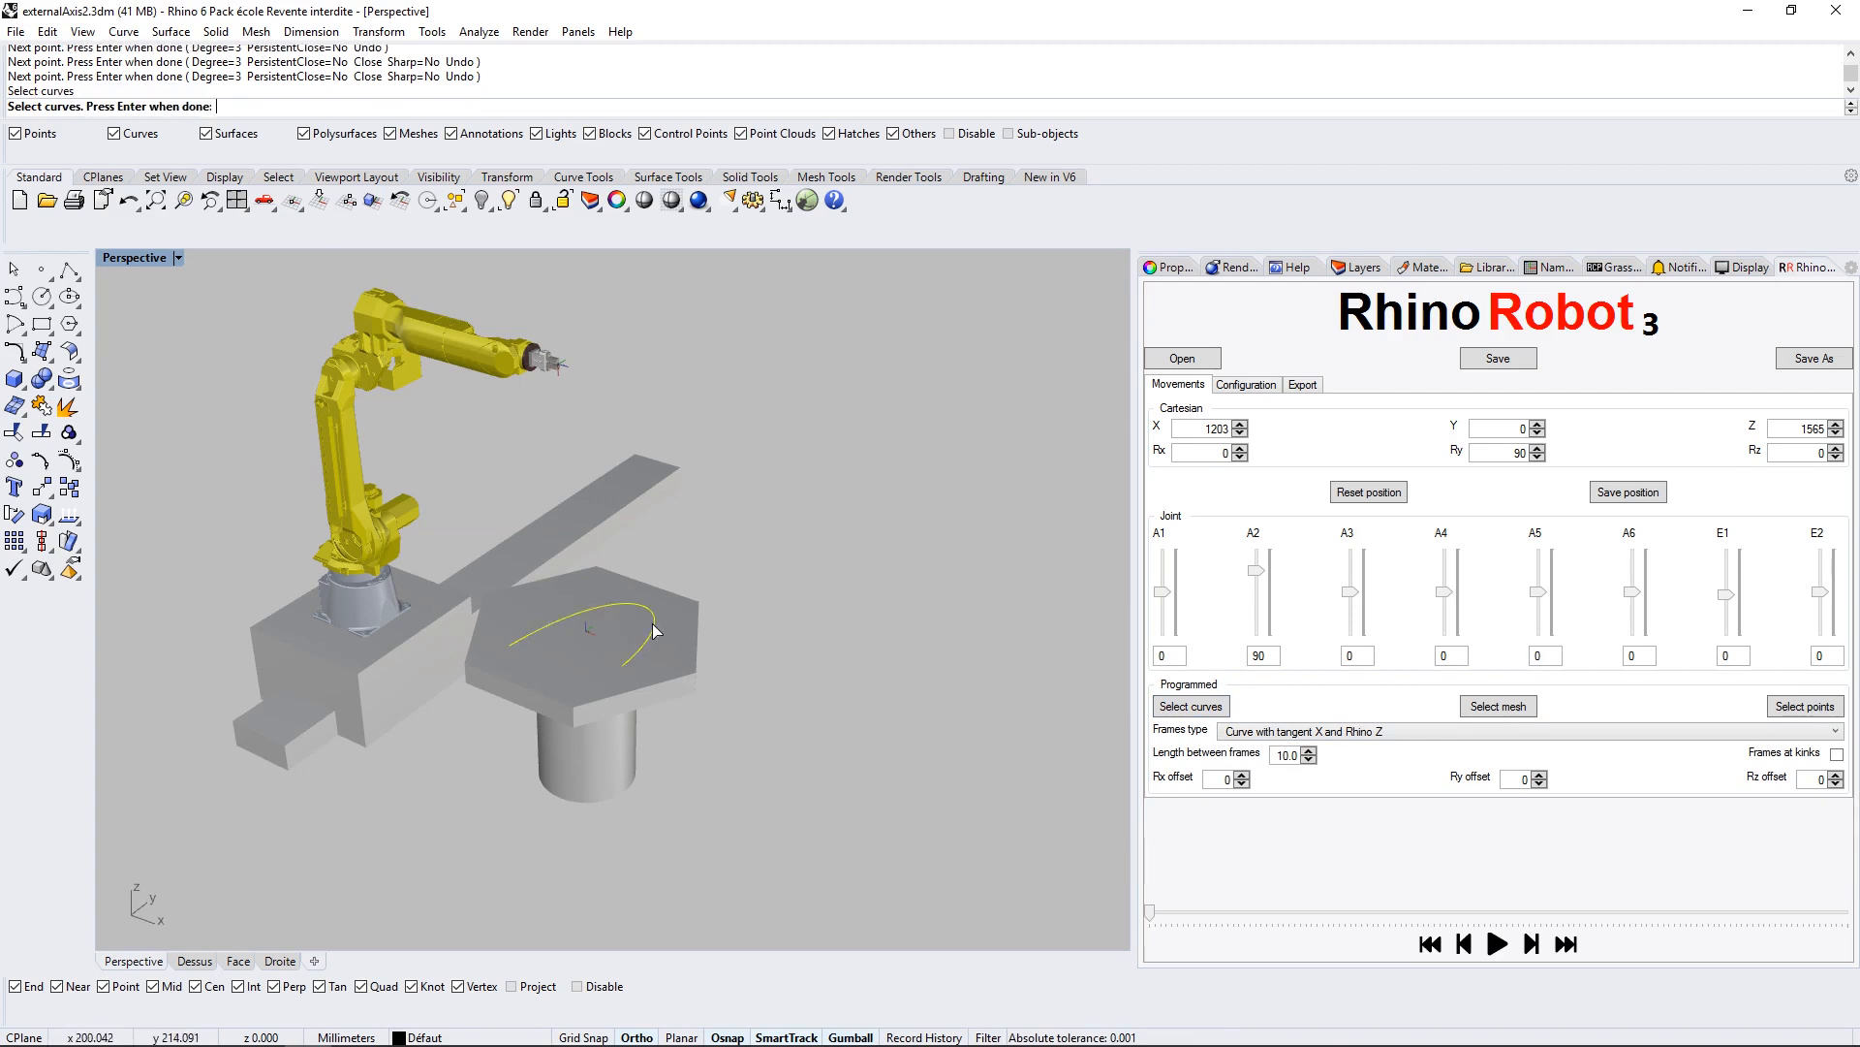
key("Return")
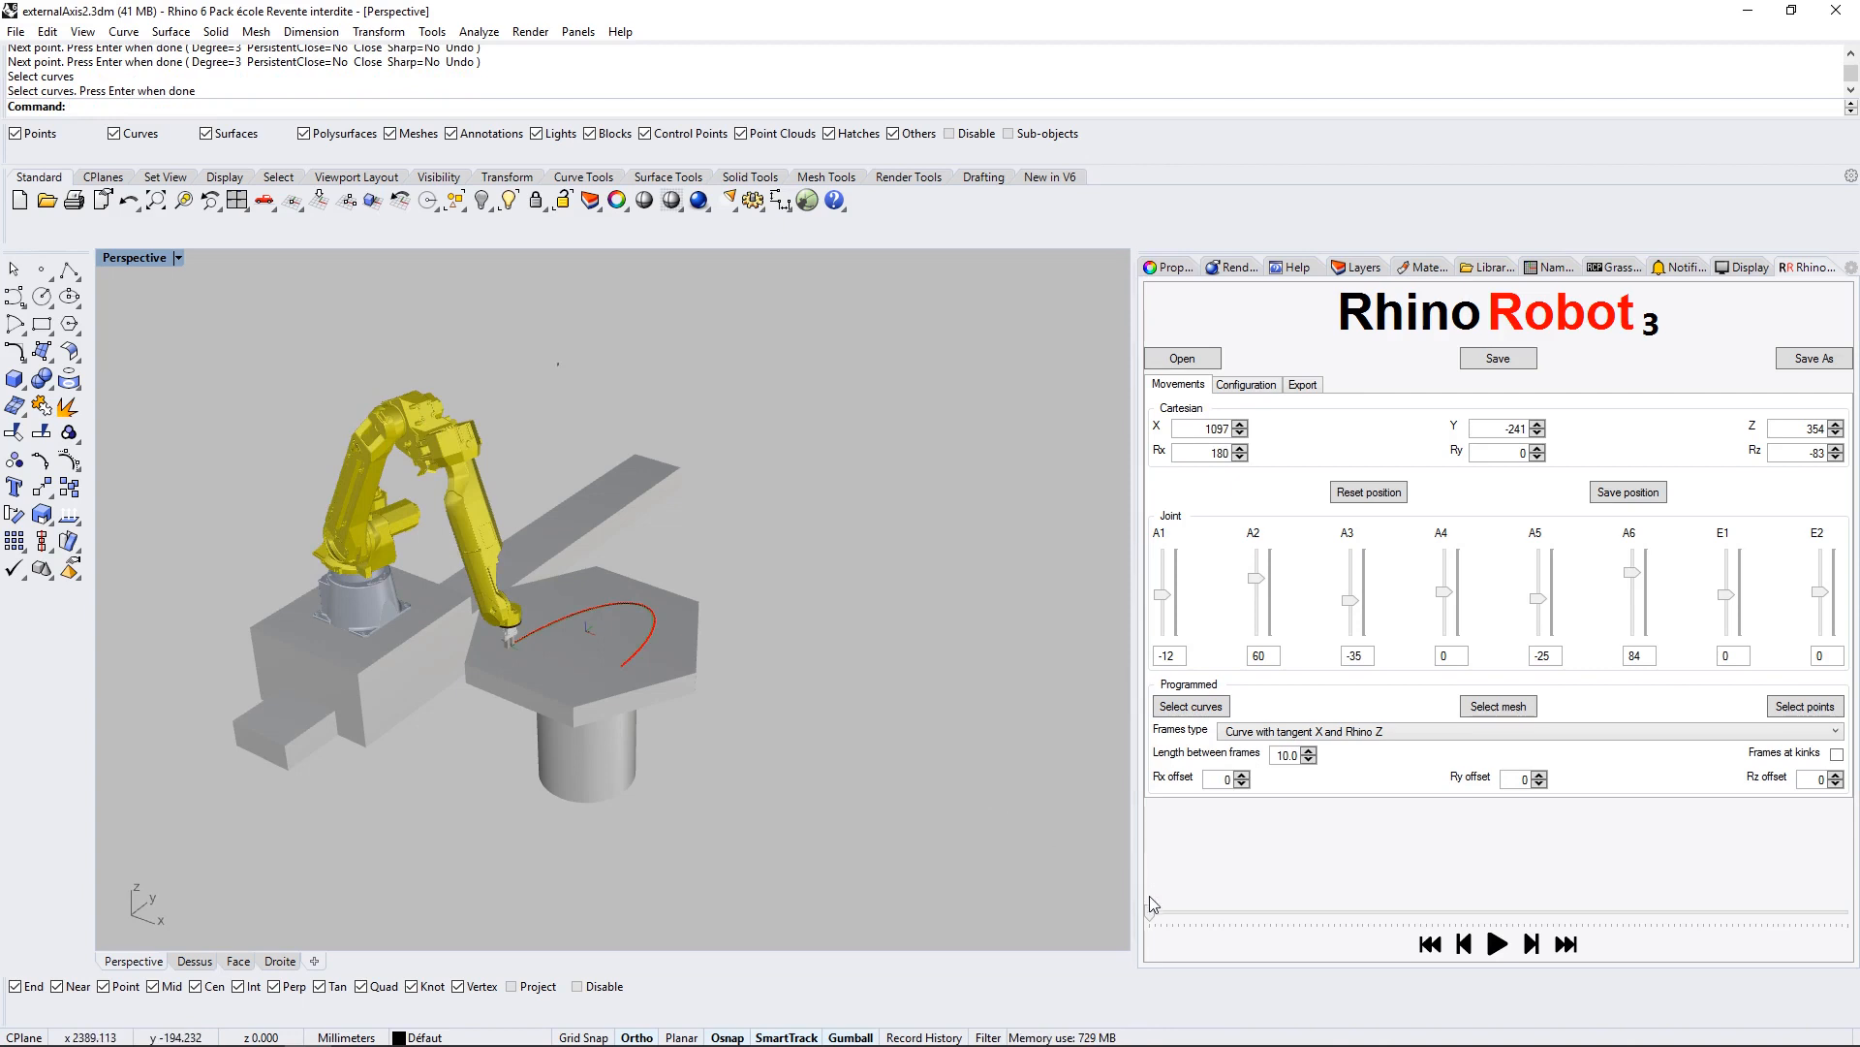
Step: Preview the path simulation and turn on Align X with Y for the rotary axis E2 in the axis configuration
mouse_move(1154, 916)
left_mouse_down()
mouse_move(1853, 904)
mouse_move(1155, 918)
left_mouse_up()
left_click(1247, 385)
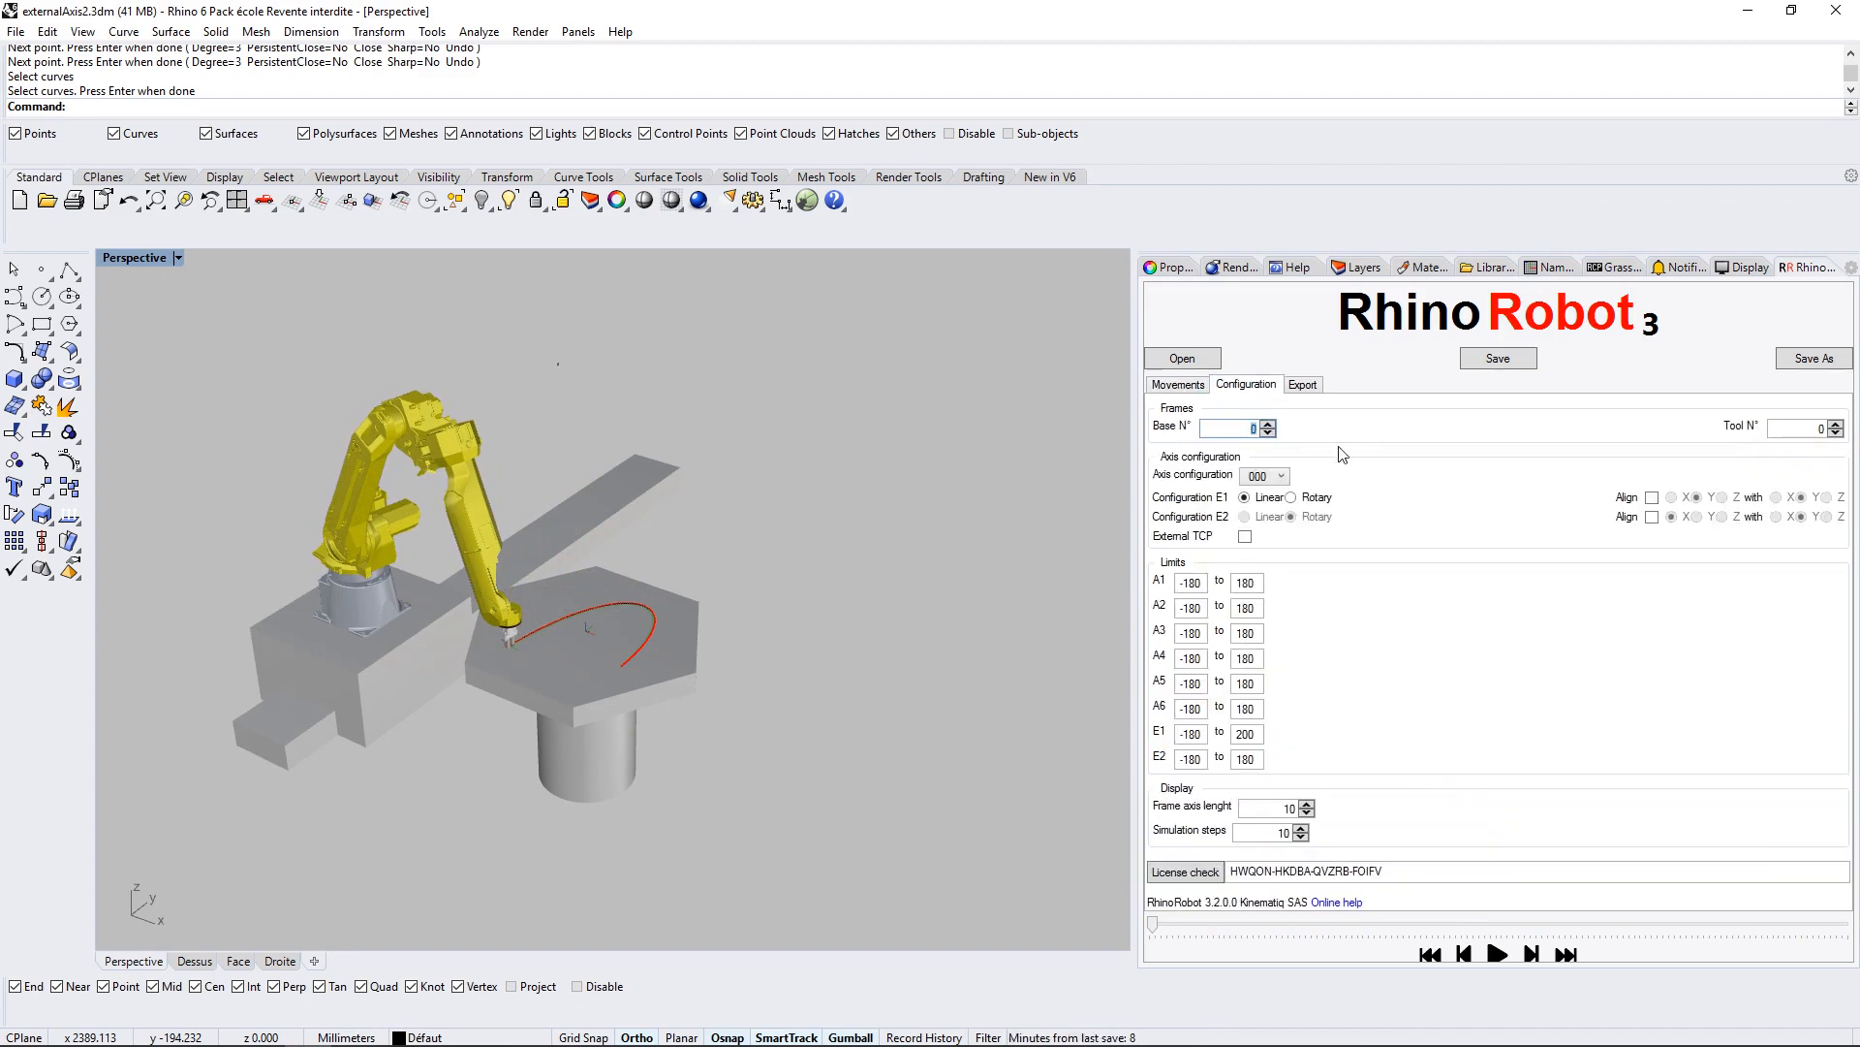
left_click(1652, 517)
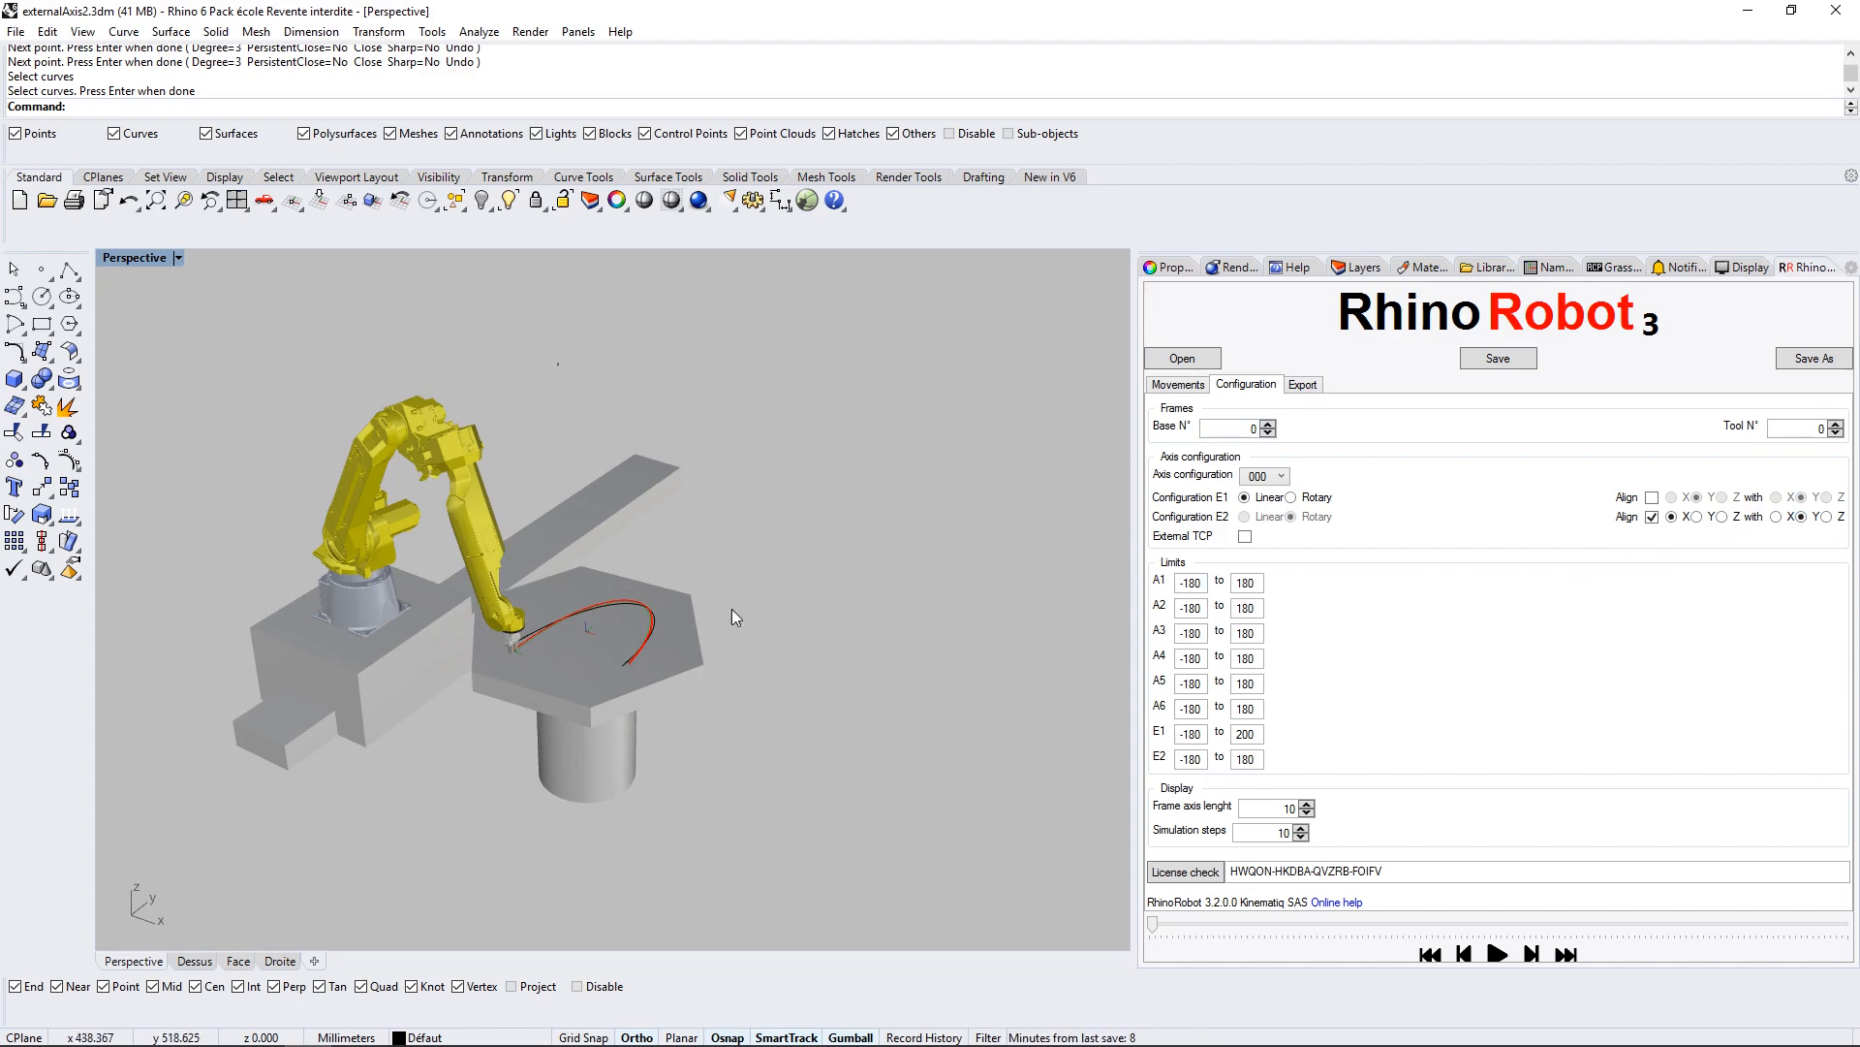
Step: Hide the original drawn curve and scrub the simulation to examine how the E2 table rotates along the path
left_click(654, 630)
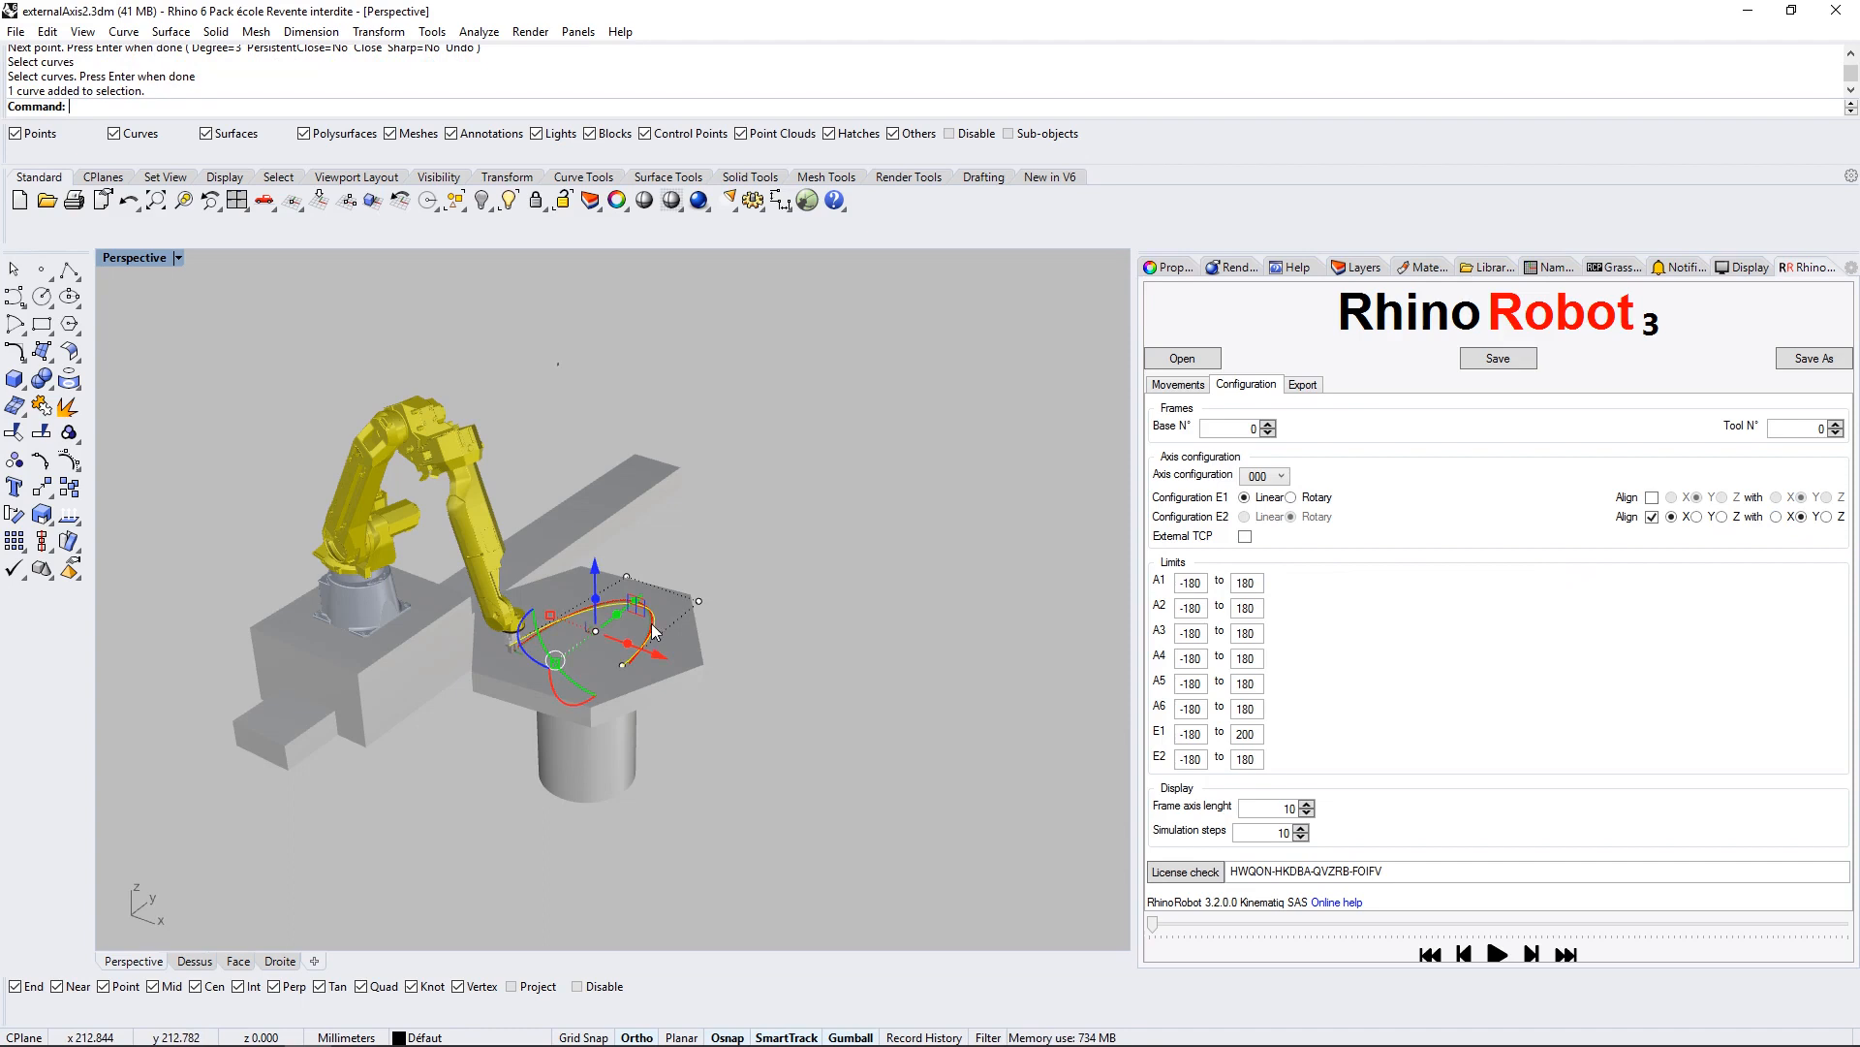
left_click(486, 207)
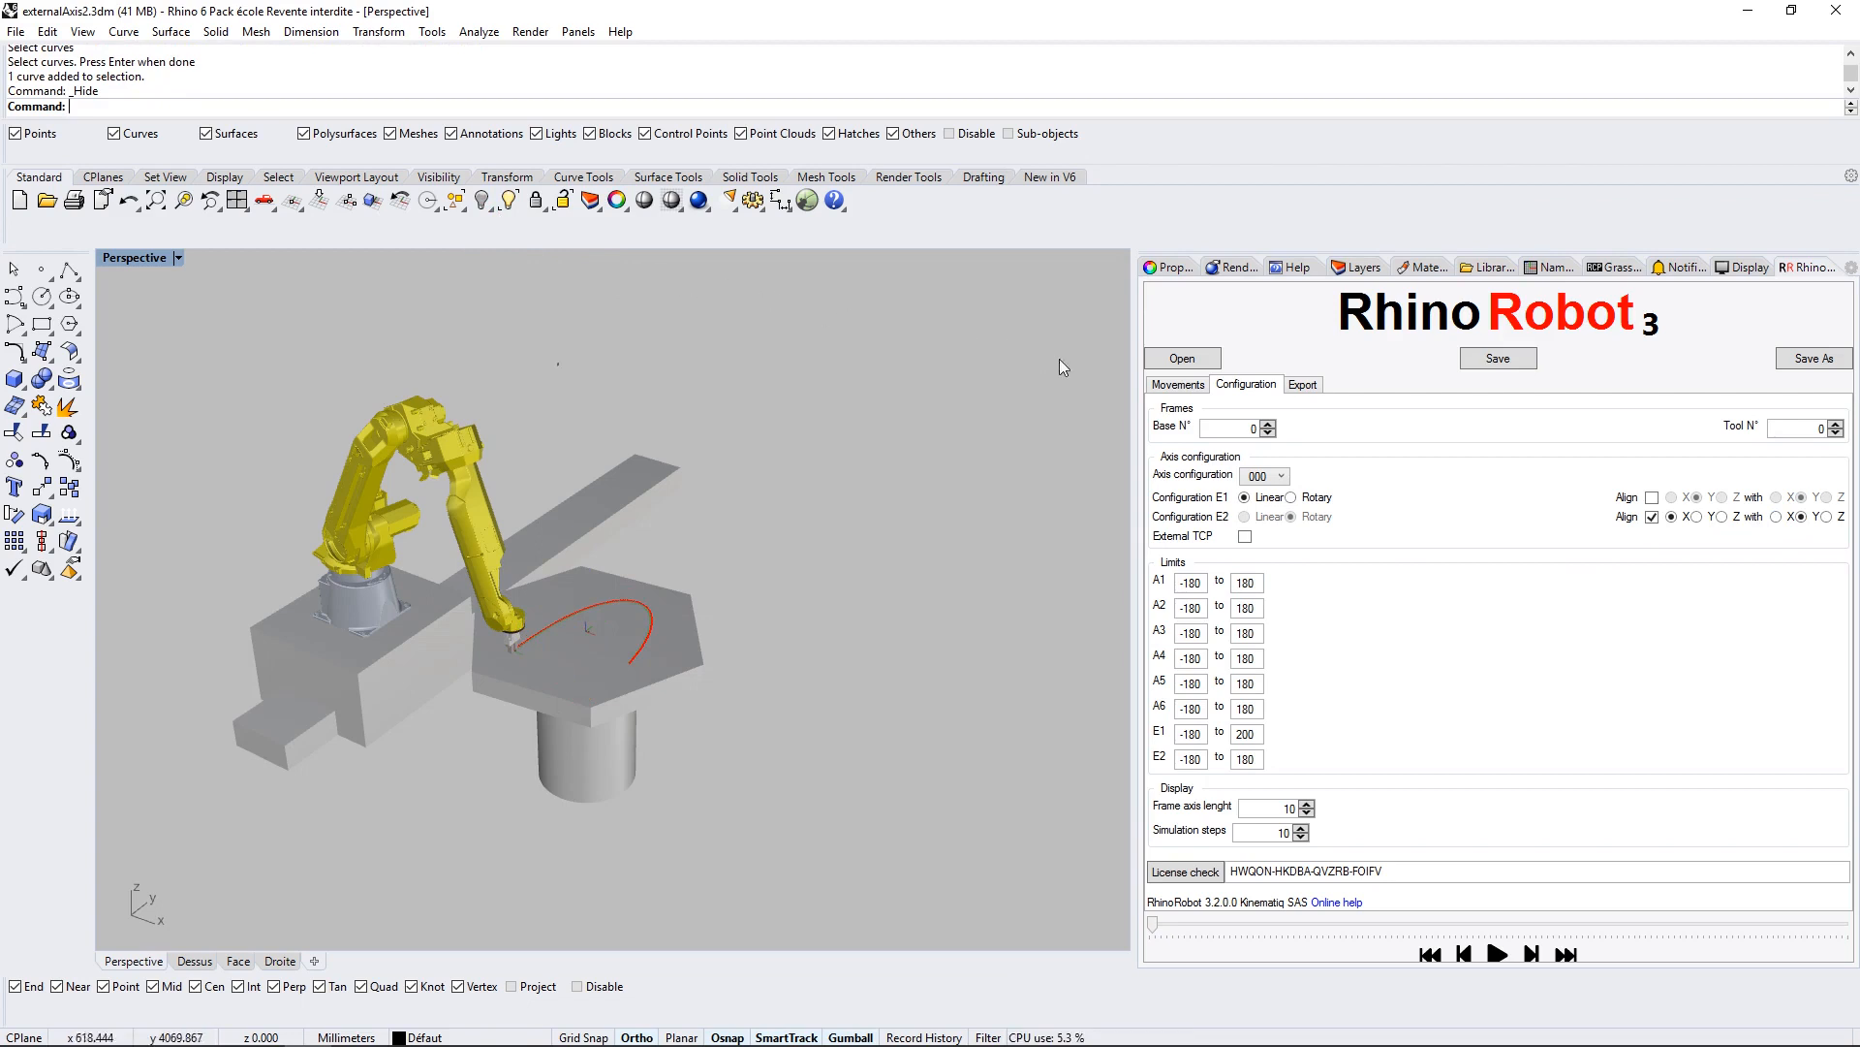
left_click(1177, 385)
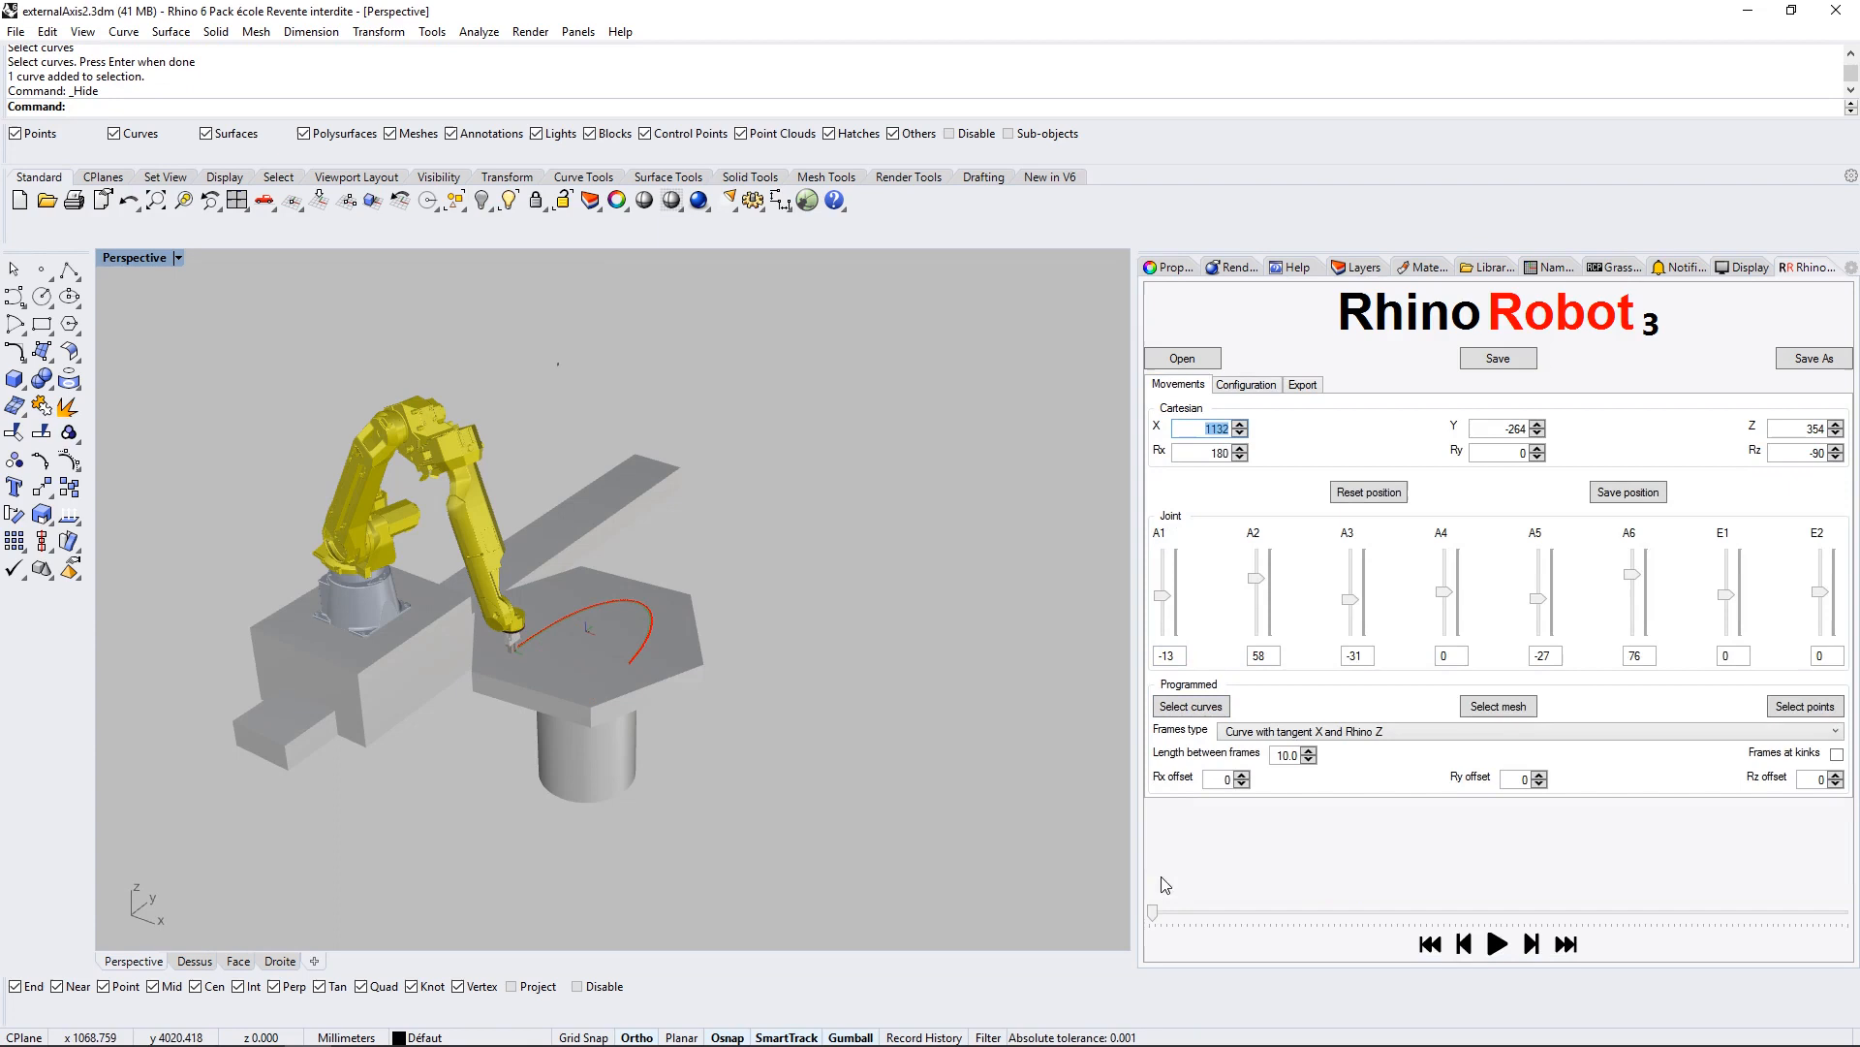
left_click(1166, 914)
left_click_drag(1172, 914, 1091, 781)
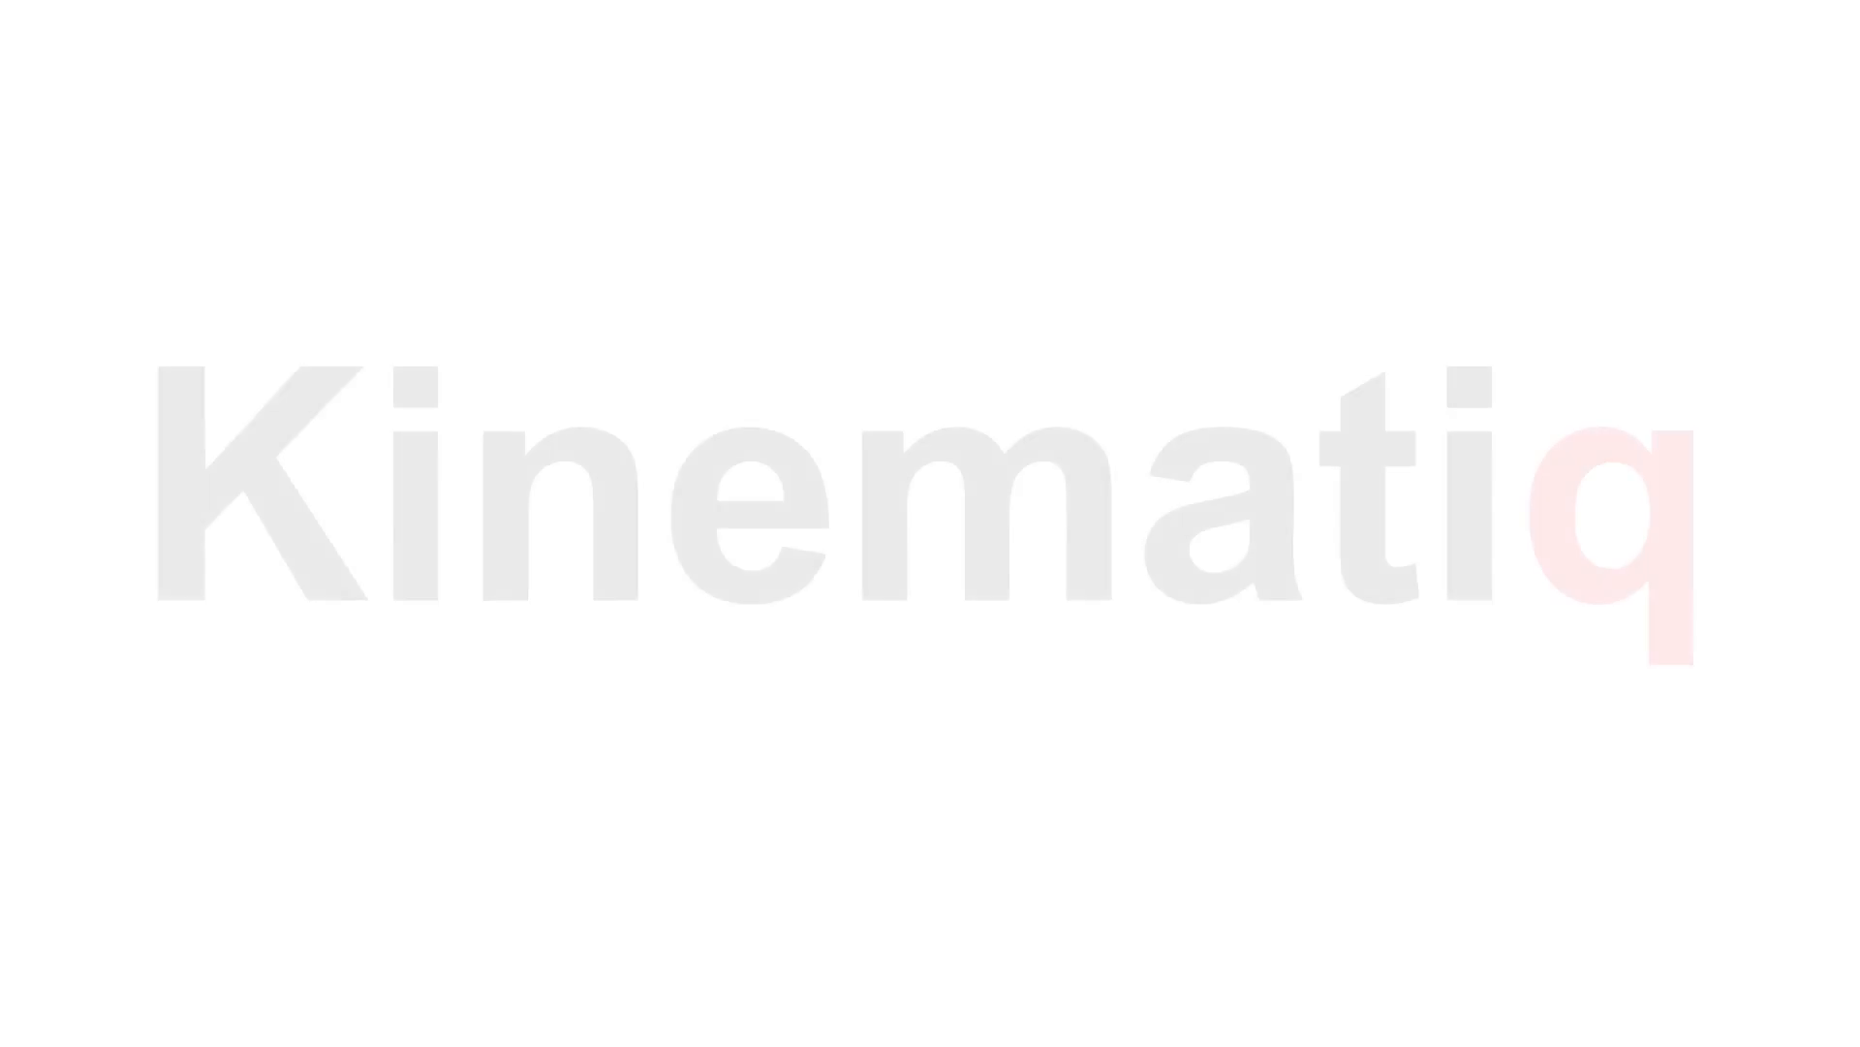